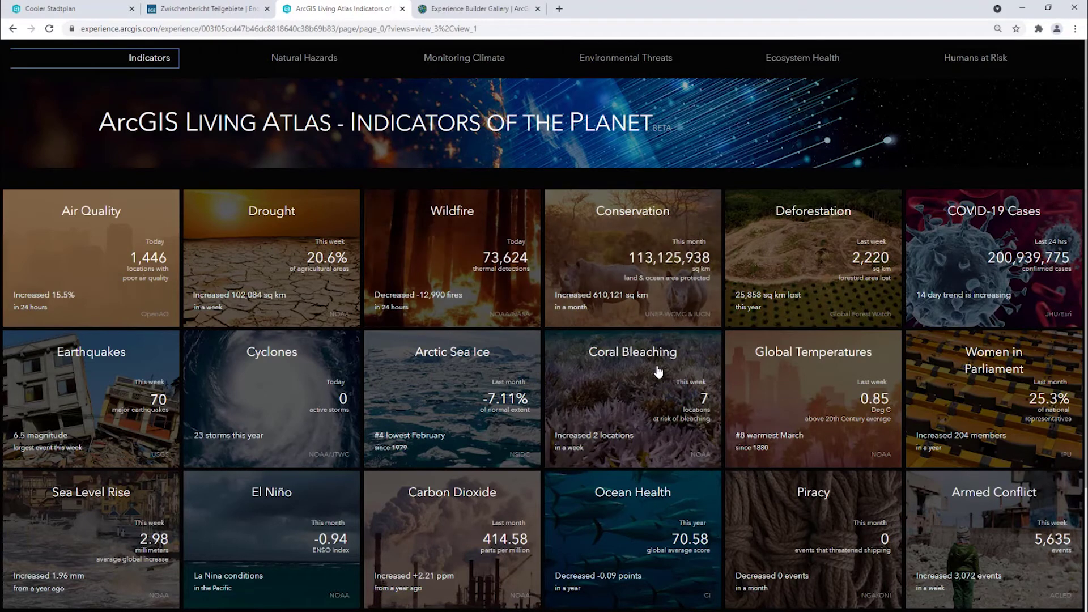
# Step: Open the Wildfire indicator to examine its description and fire map, and switch to the Experience Builder Gallery
pyautogui.click(464, 261)
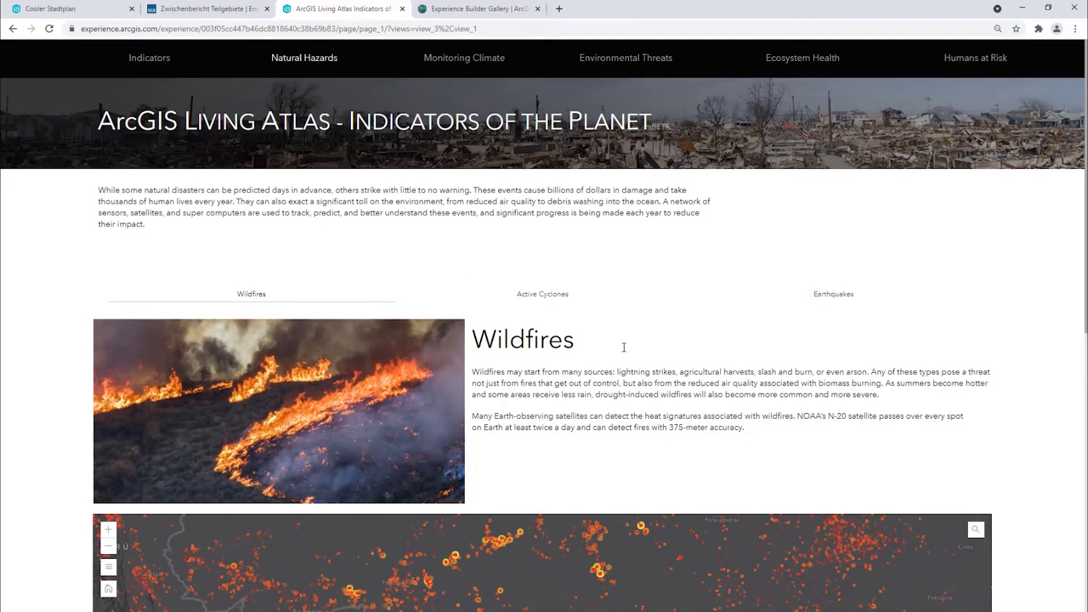
pyautogui.scroll(-5, 624, 347)
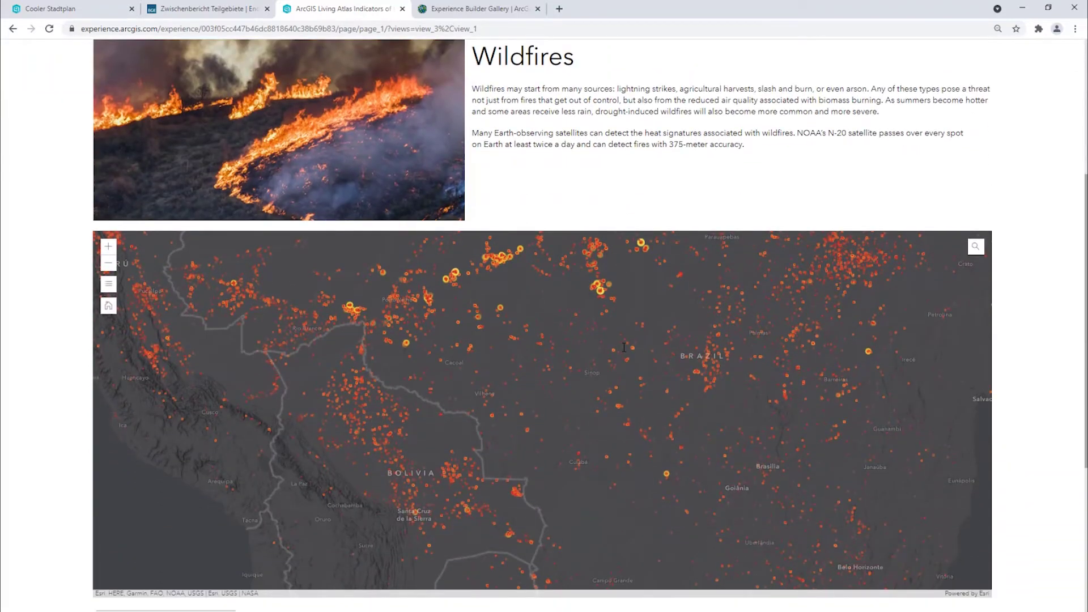
pyautogui.click(485, 9)
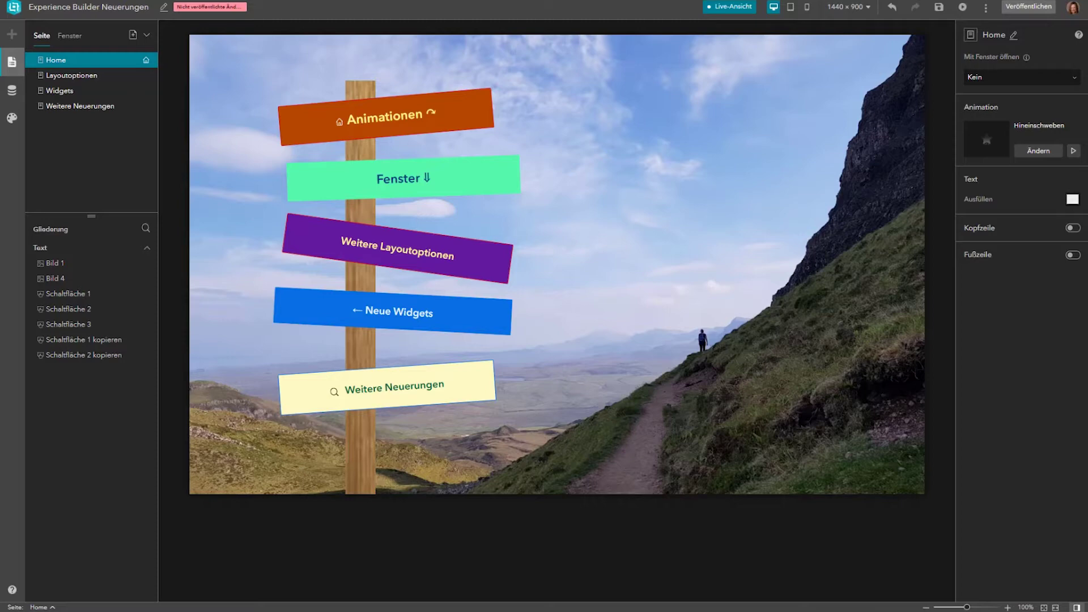
# Step: Preview the Home page's animation and open the animation settings of the Animationen signpost button
pyautogui.click(1074, 151)
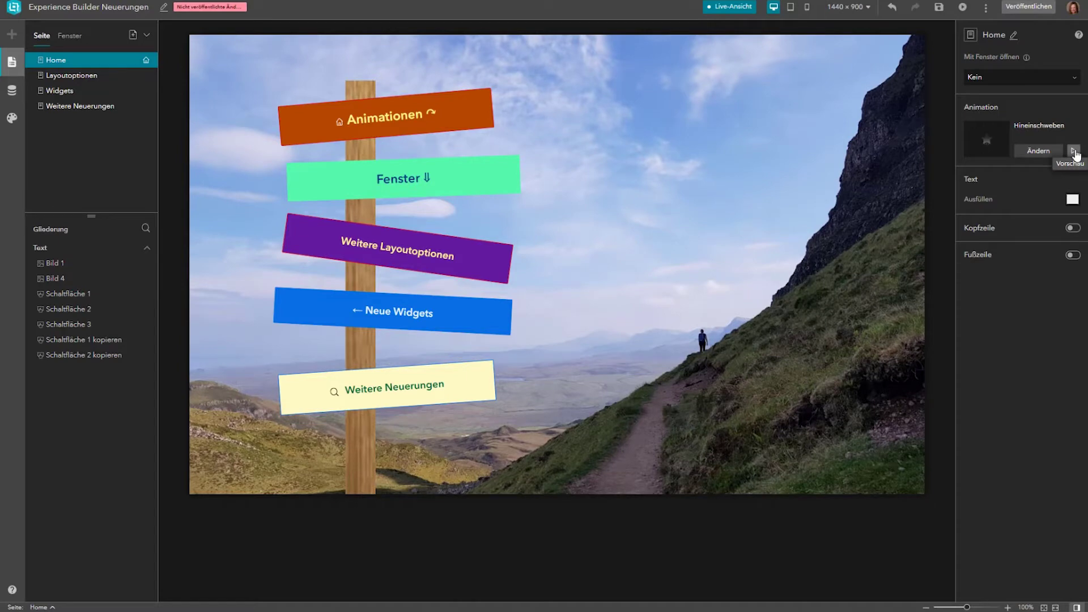
pyautogui.click(474, 108)
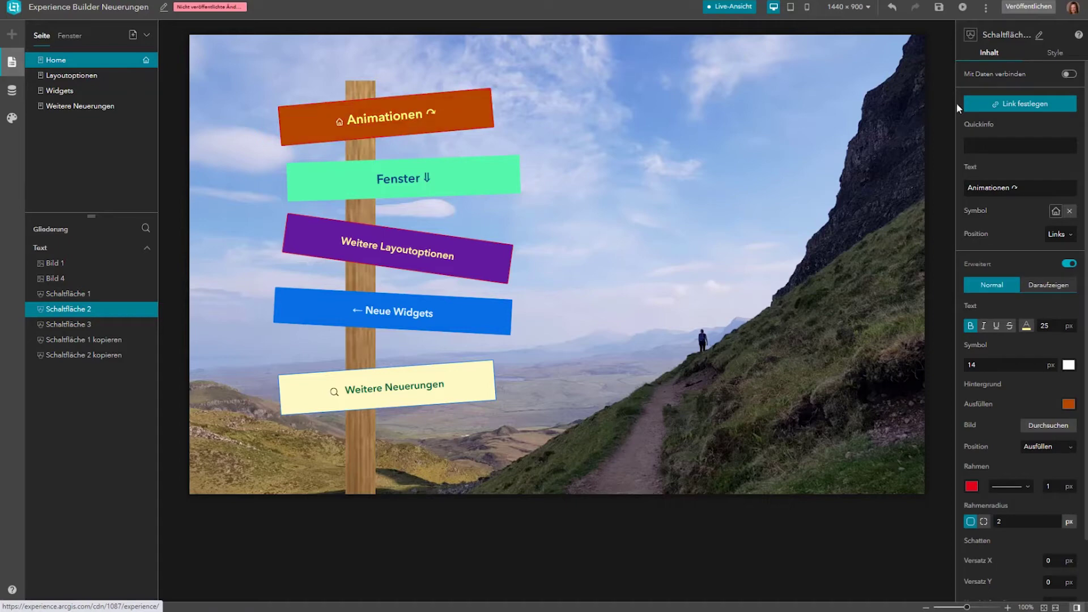
pyautogui.click(1056, 52)
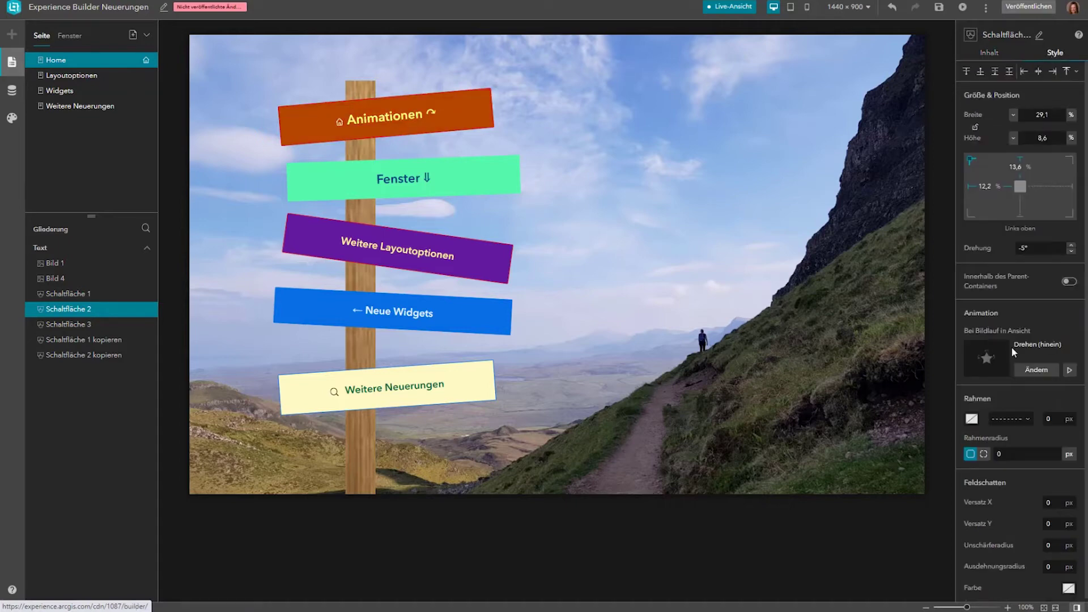
pyautogui.click(1037, 371)
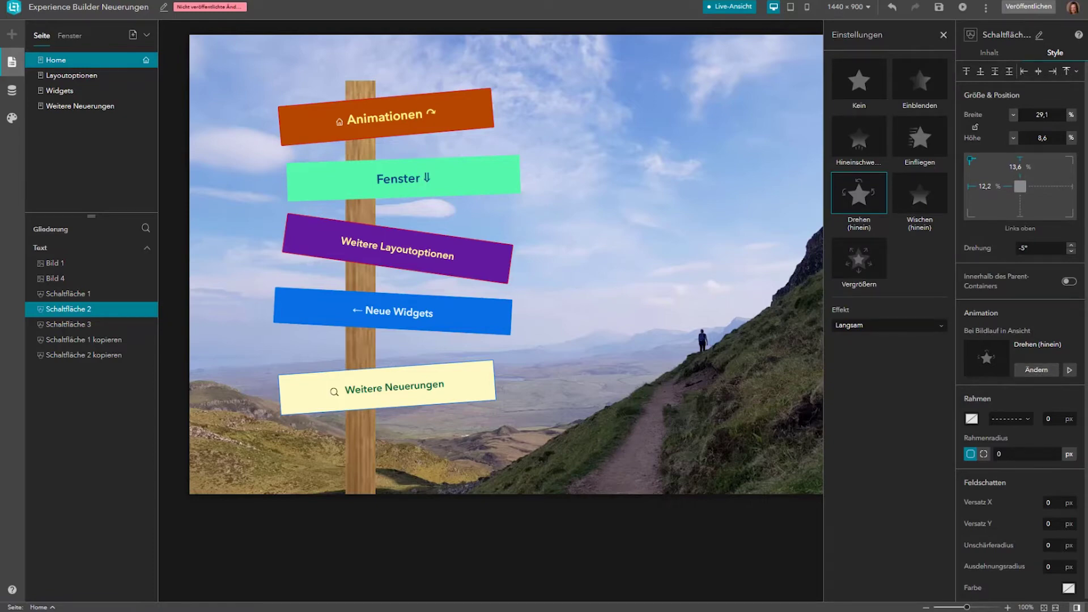
# Step: List the experience's windows, and open and dismiss the window anchored to the Fenster signpost button
pyautogui.click(69, 37)
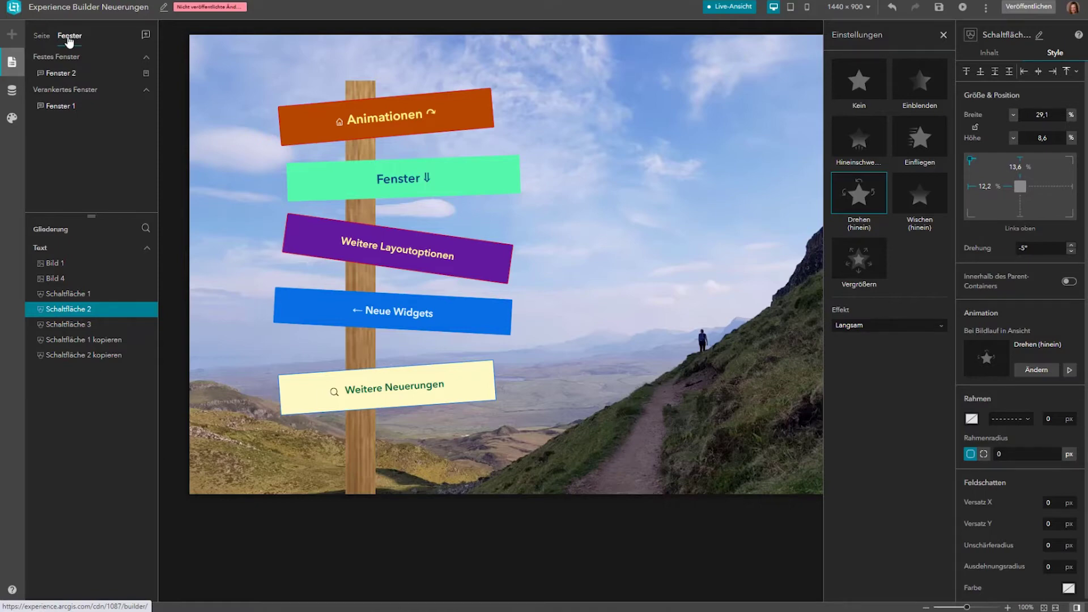
pyautogui.click(487, 185)
pyautogui.click(486, 185)
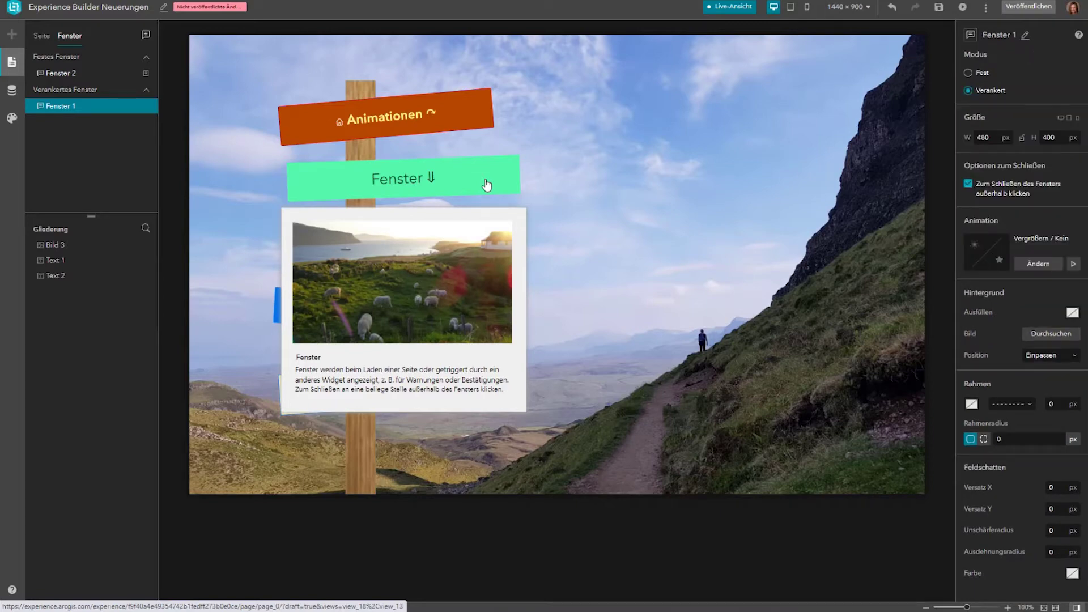
pyautogui.click(604, 183)
pyautogui.click(604, 183)
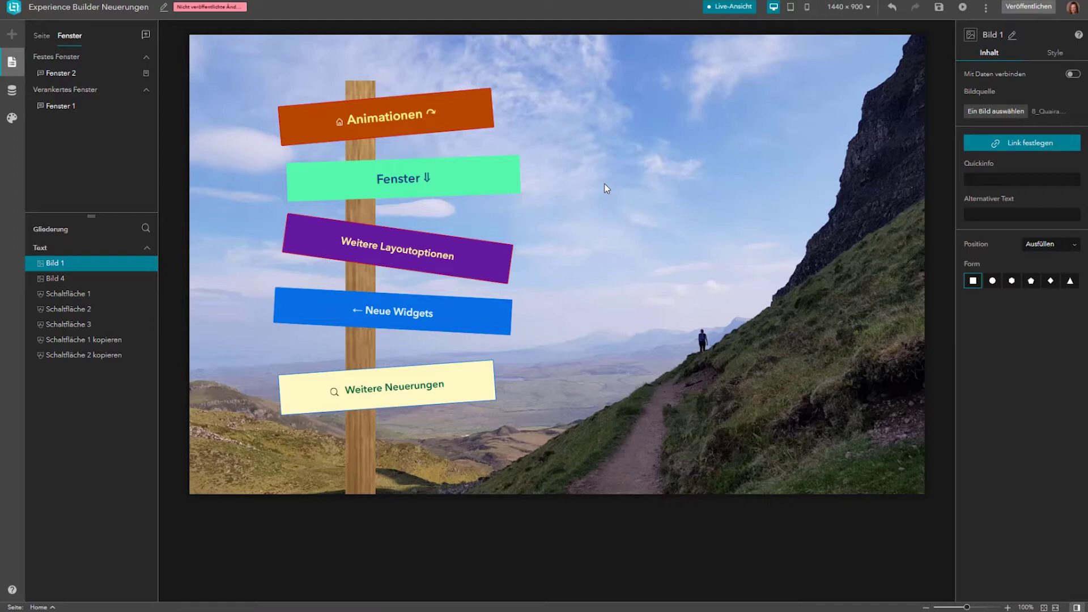
# Step: Follow the Weitere Layoutoptionen signpost, and pan and zoom in on the map in the page's window
pyautogui.click(387, 267)
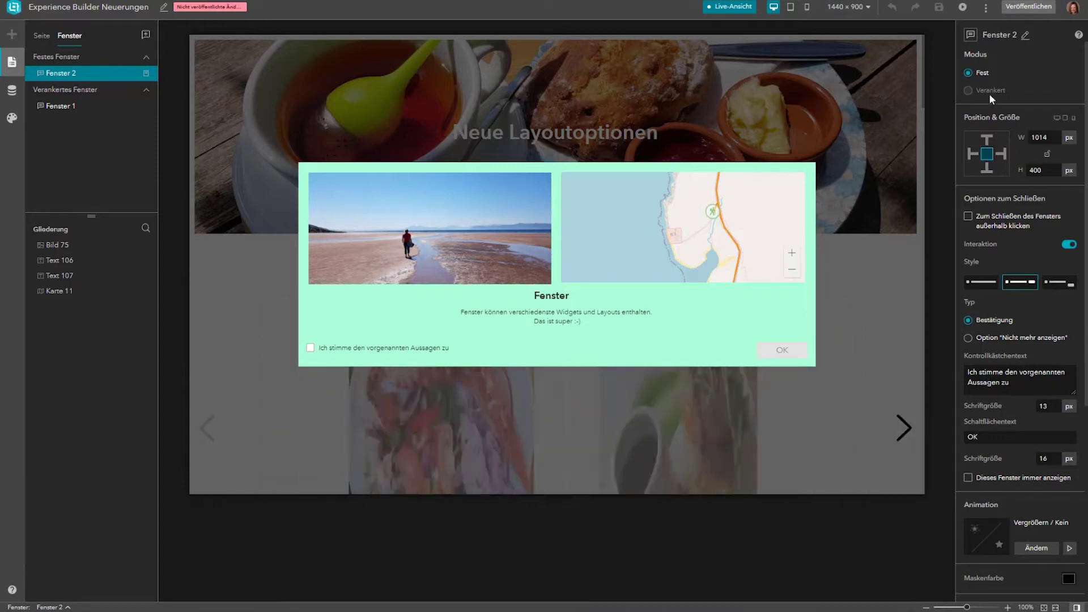
pyautogui.moveTo(705, 245); pyautogui.dragTo(683, 244)
pyautogui.scroll(2, 682, 244)
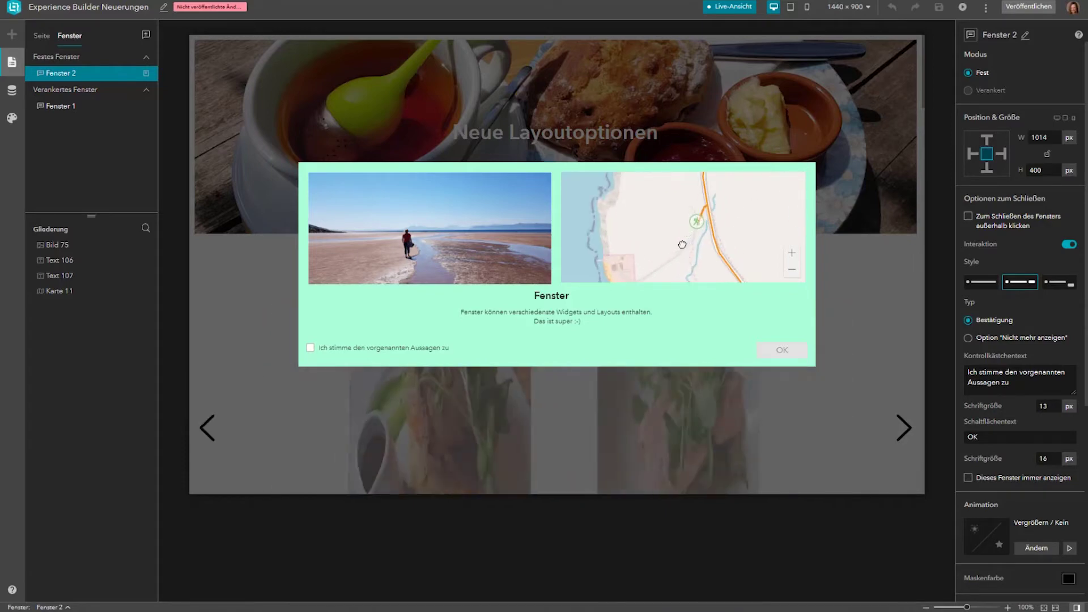
pyautogui.scroll(2, 694, 232)
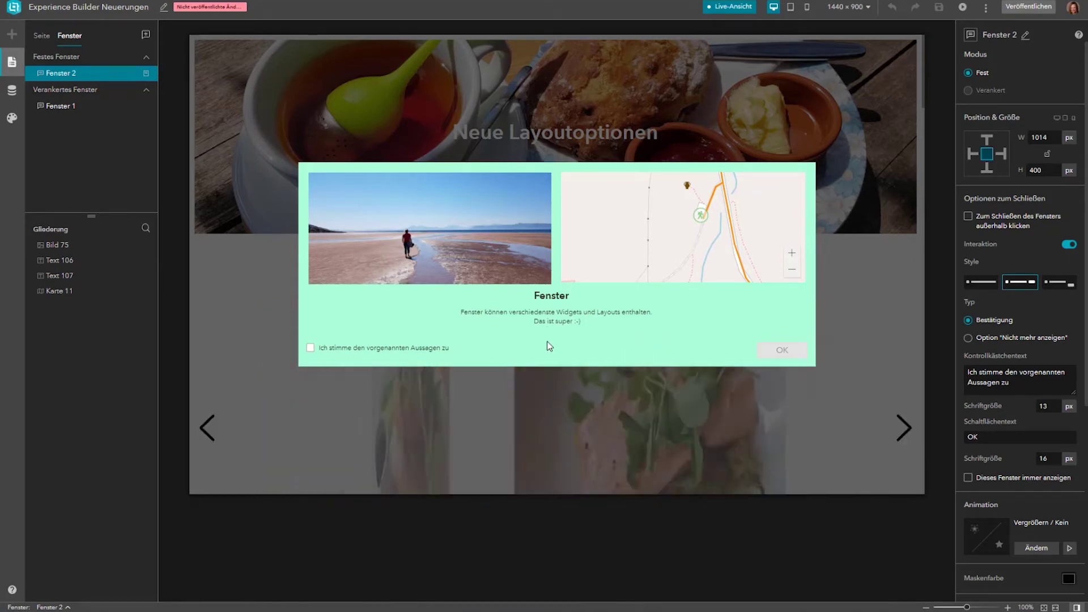
# Step: Agree to the statement in the page's window and close the window with OK
pyautogui.click(310, 348)
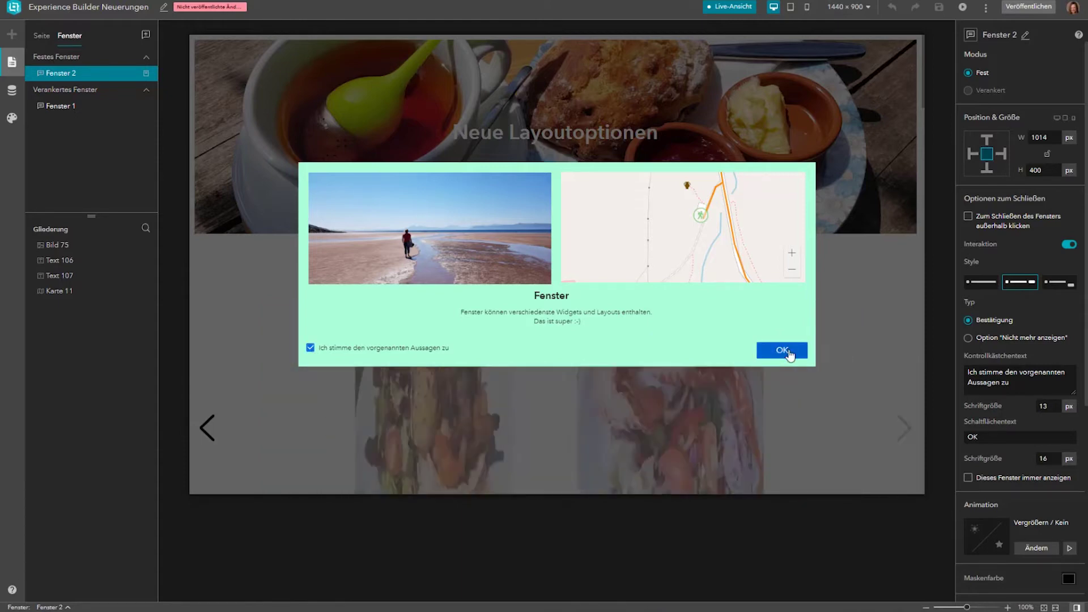
pyautogui.click(788, 352)
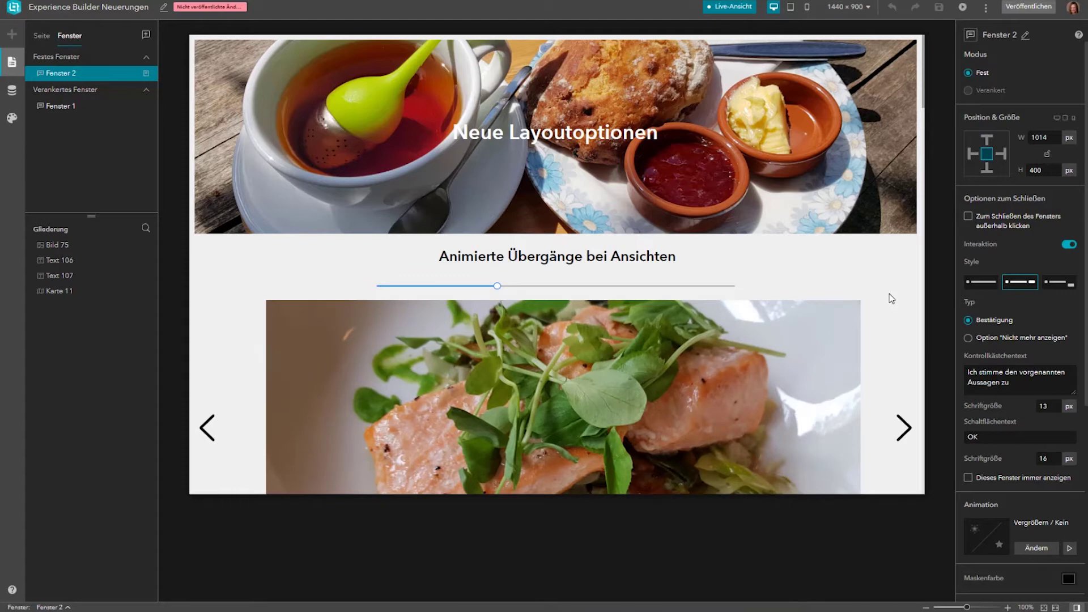
# Step: Try the Box and Schieben view transitions on the food image section, and set the transition back to Würfel
pyautogui.click(881, 331)
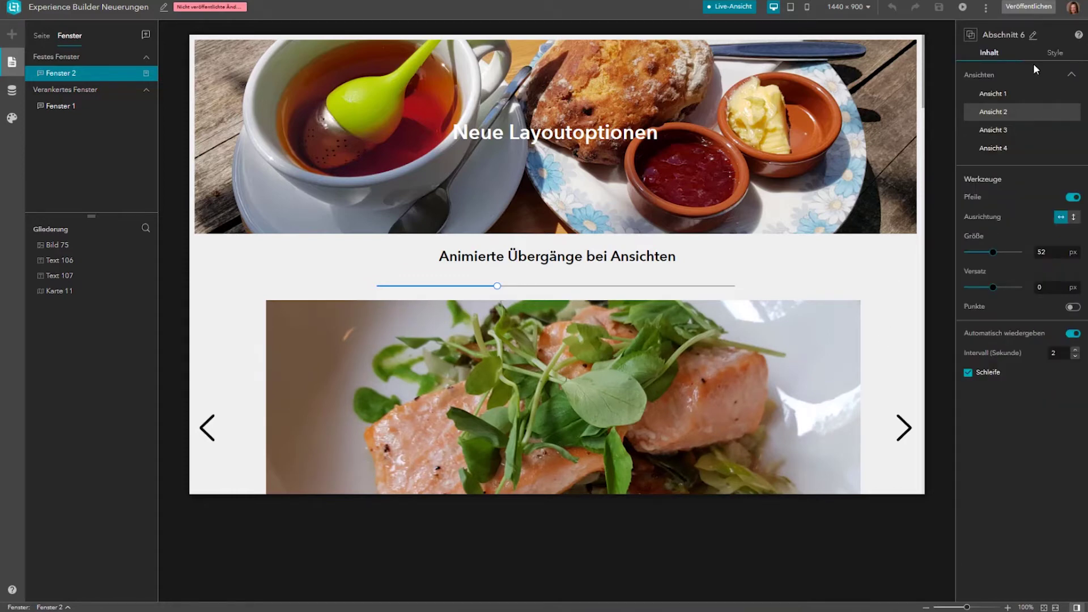
pyautogui.click(1056, 53)
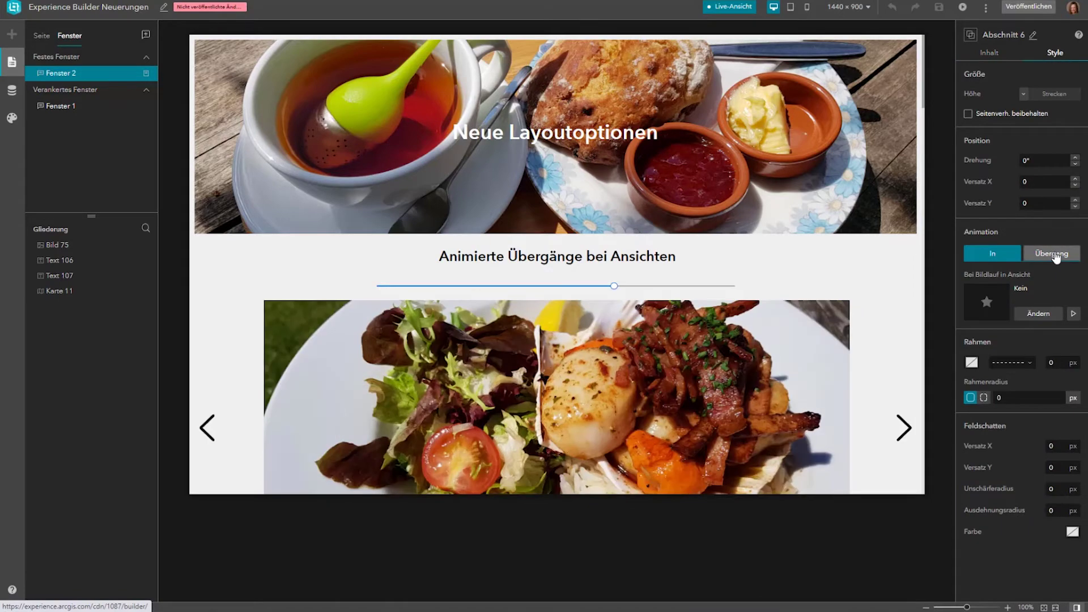
pyautogui.click(1053, 254)
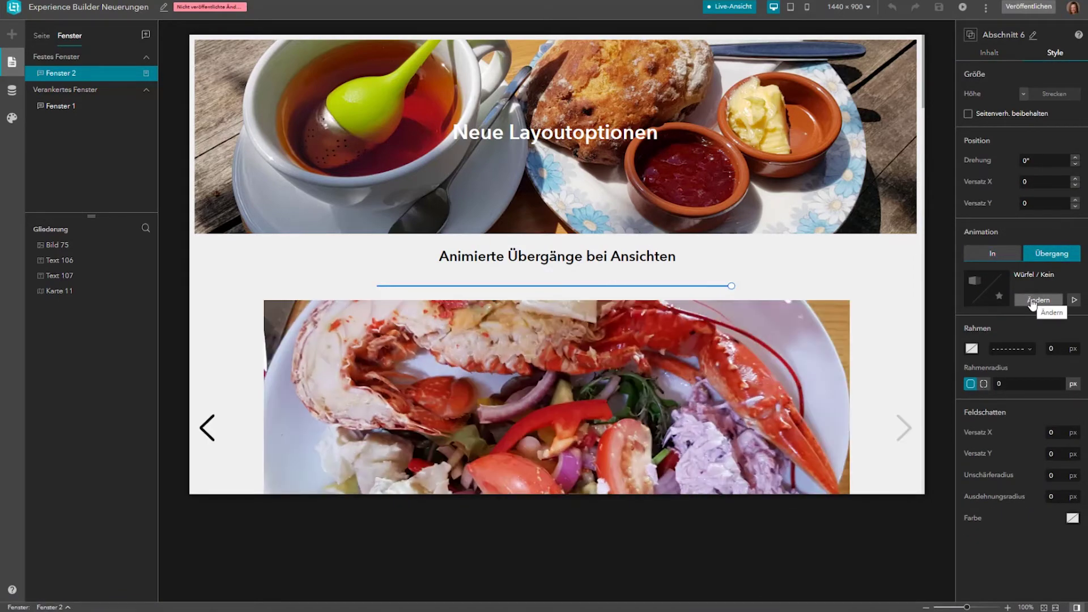
pyautogui.click(1032, 302)
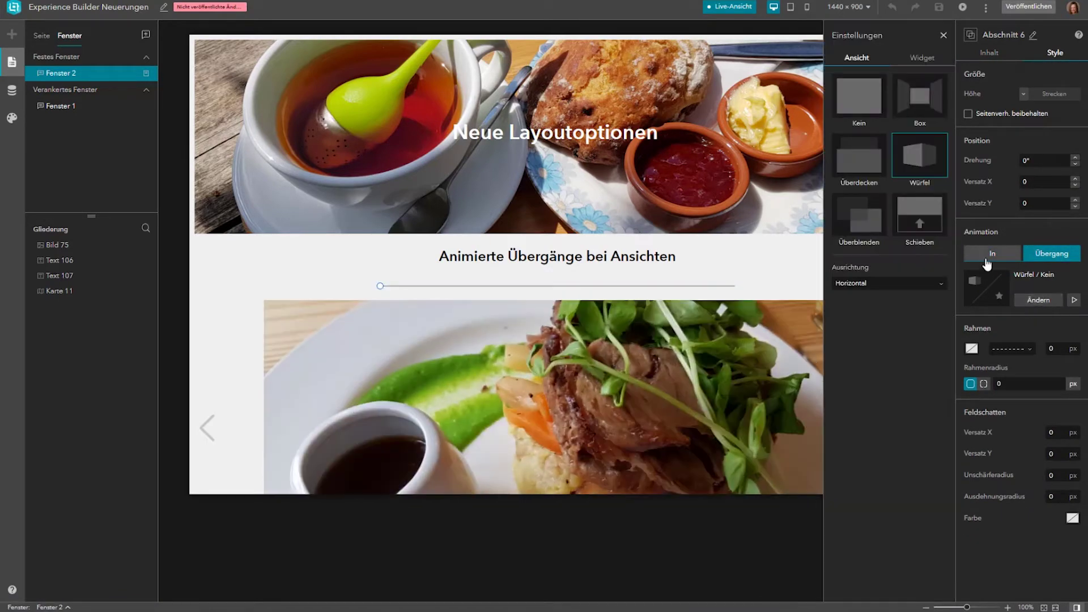
pyautogui.click(923, 108)
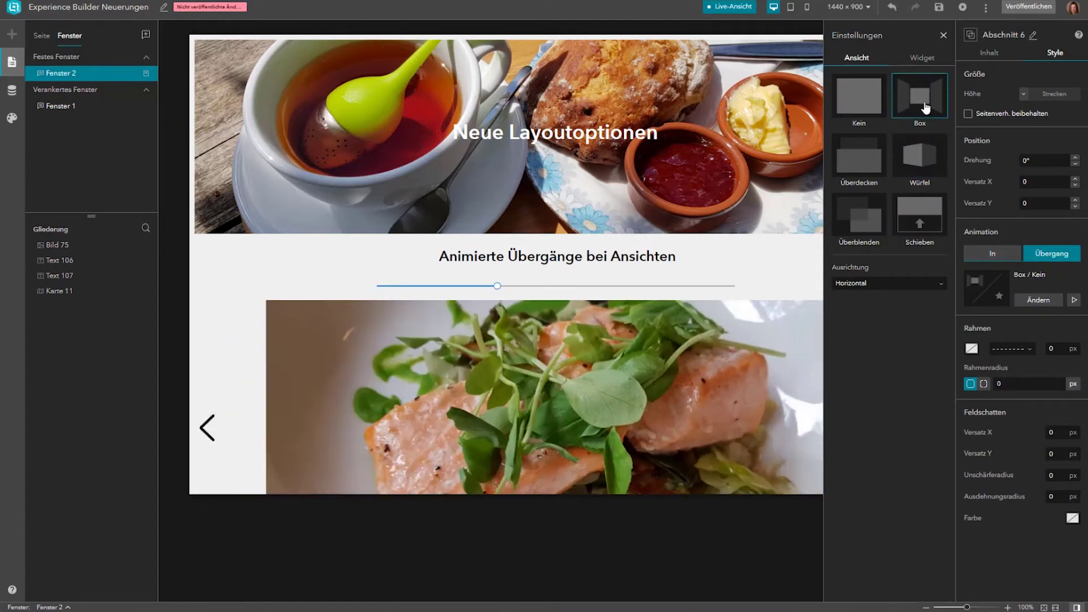
pyautogui.click(920, 224)
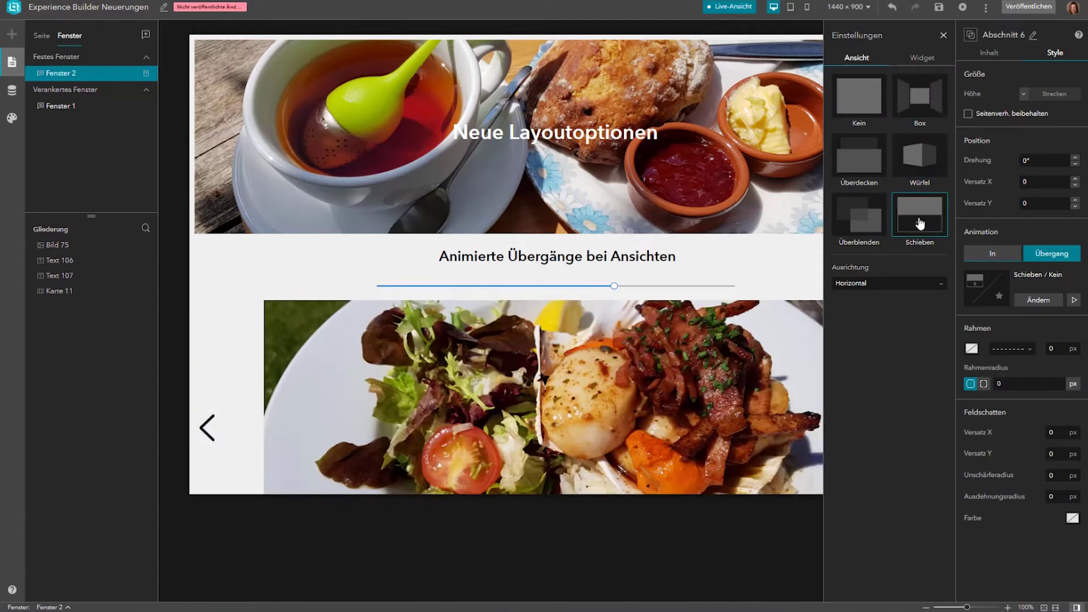
pyautogui.click(926, 159)
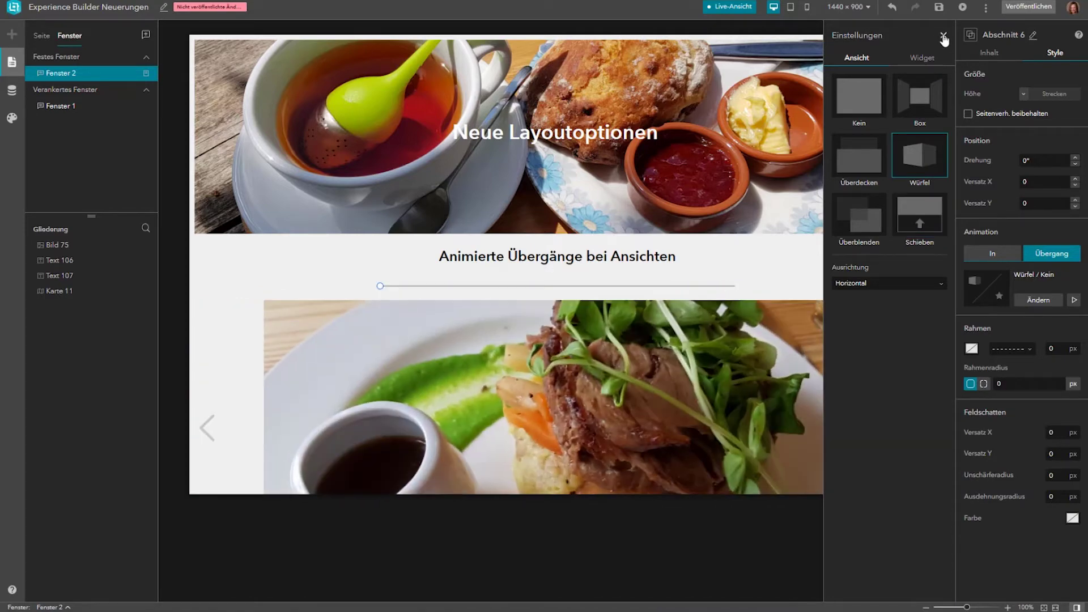
pyautogui.click(944, 36)
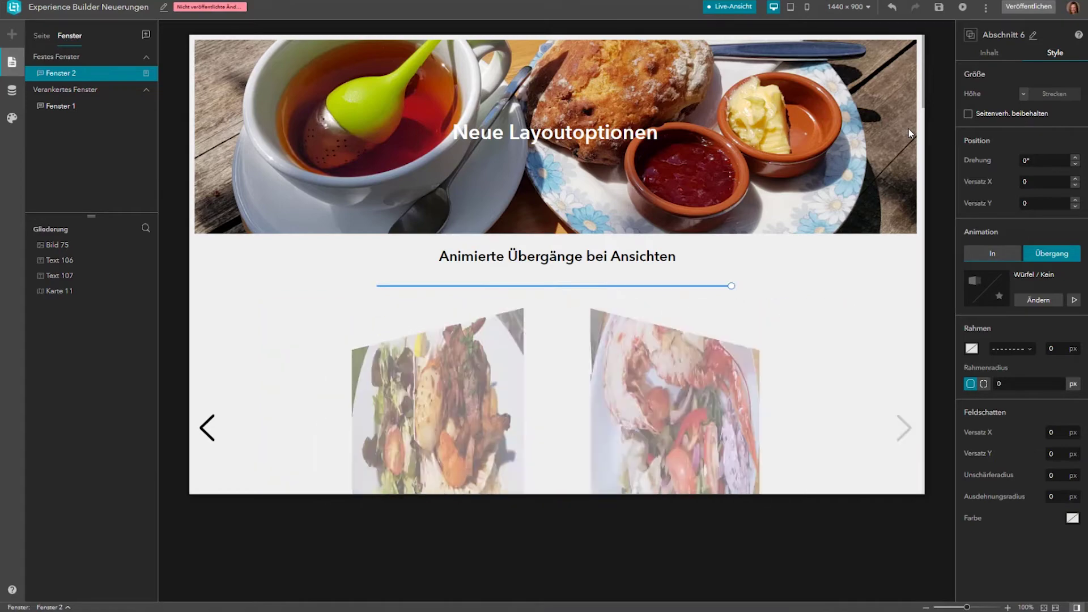
# Step: Examine the Bildschirmgruppe, the multiple-screen section with castle photos and the Edinburgh map screen further down the layout options page
pyautogui.scroll(-6, 880, 356)
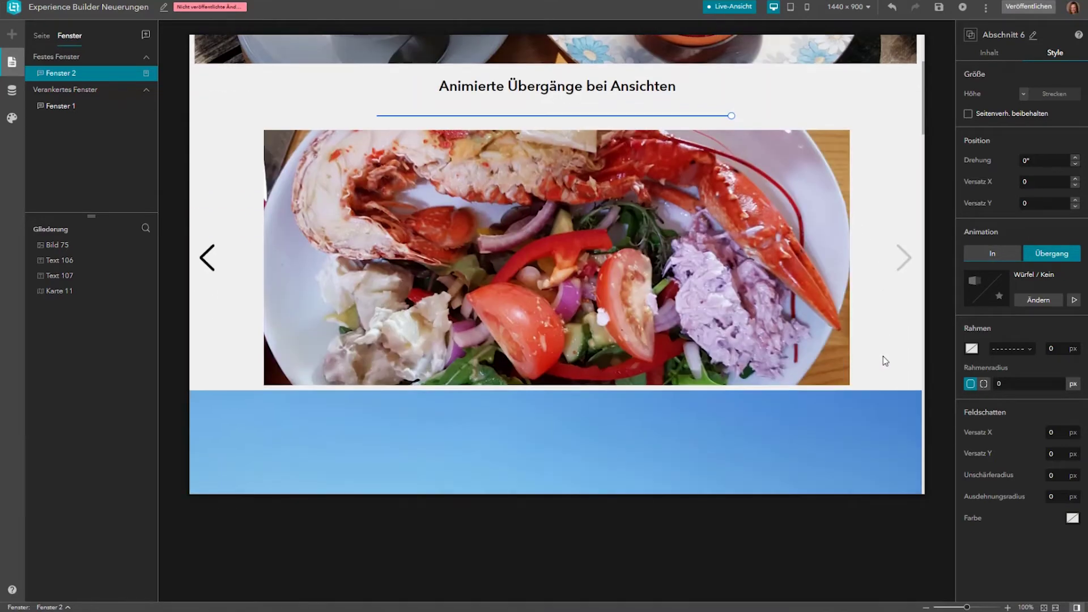
pyautogui.scroll(-3, 883, 356)
pyautogui.scroll(-2, 882, 354)
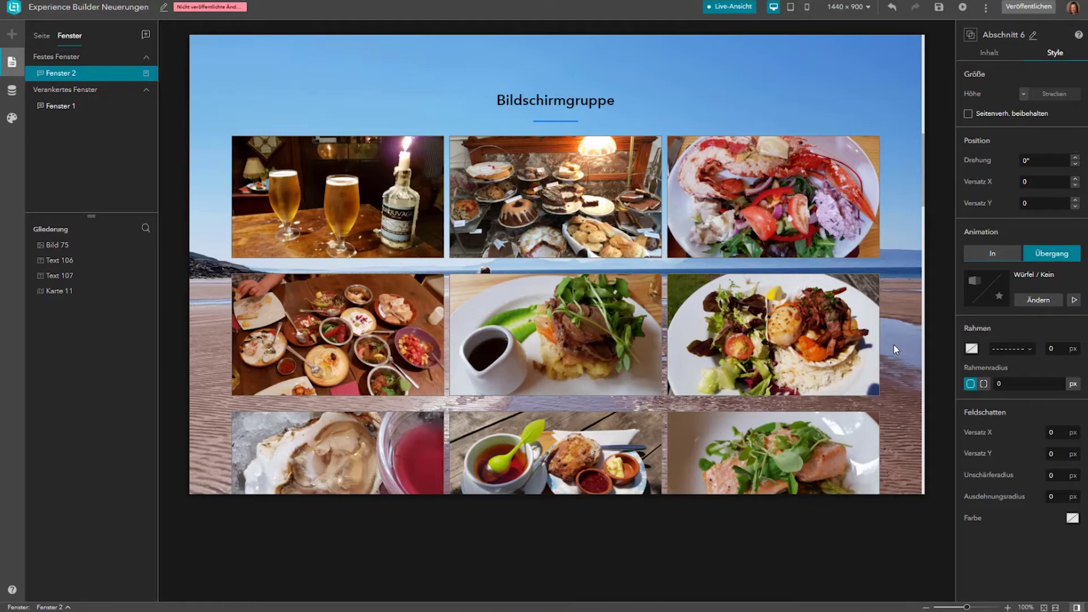
pyautogui.scroll(-5, 893, 345)
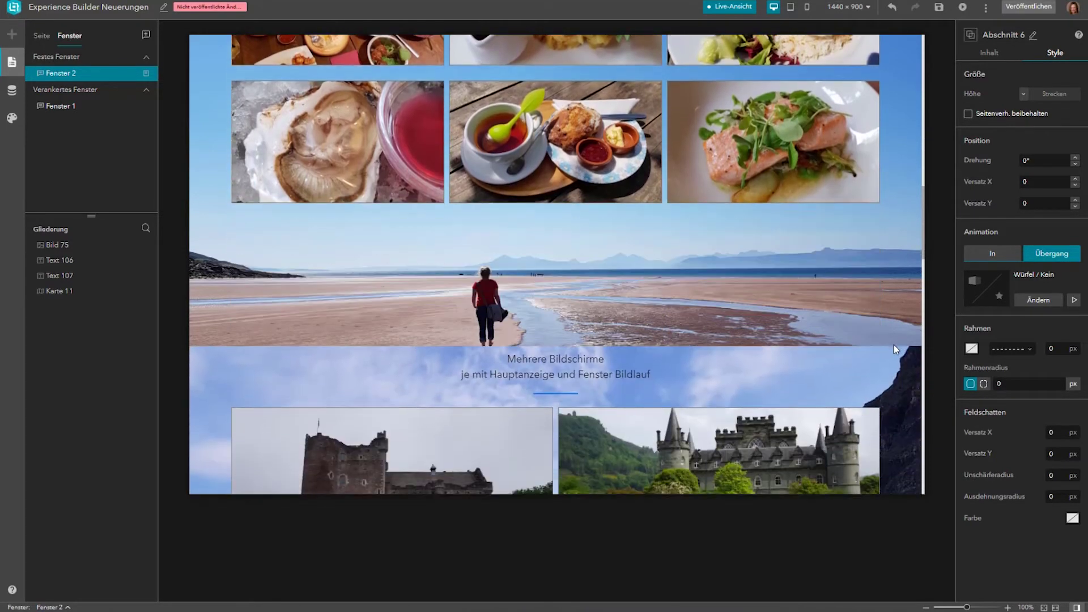
pyautogui.scroll(-5, 894, 345)
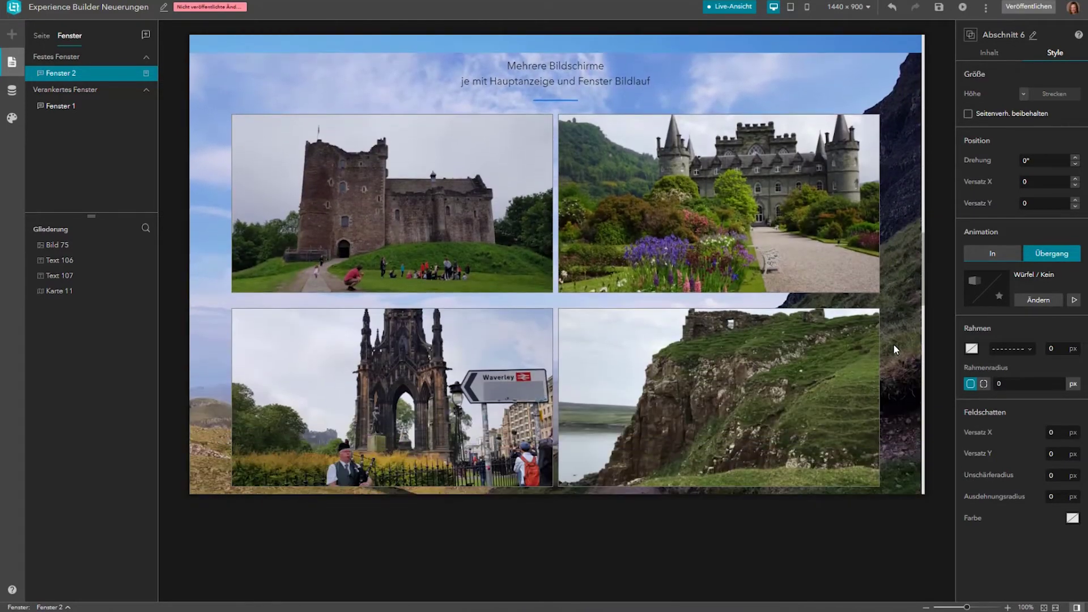
pyautogui.scroll(-1, 894, 343)
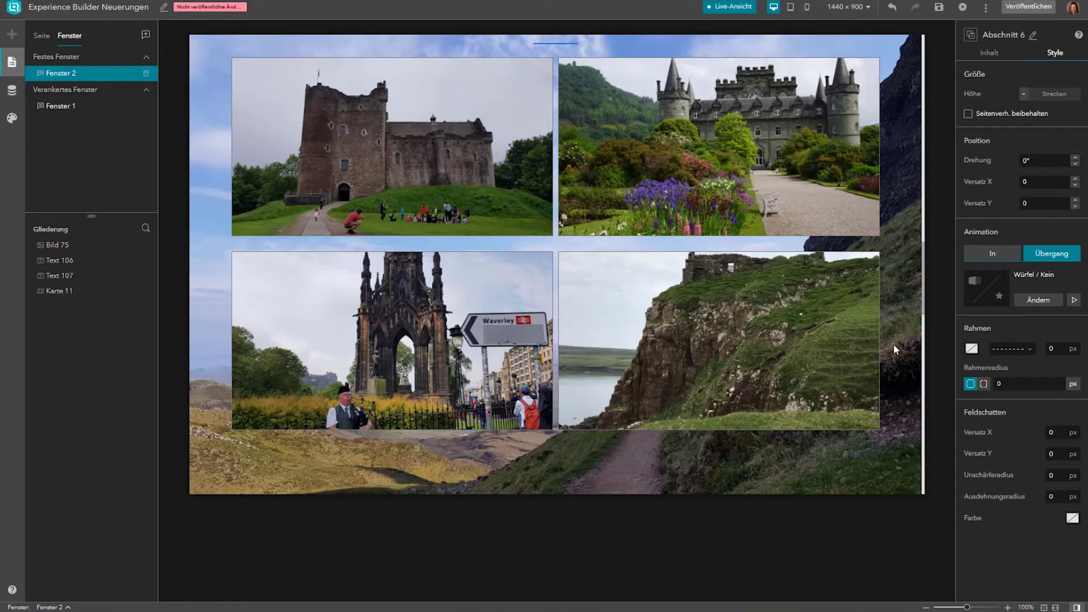
pyautogui.scroll(-3, 894, 343)
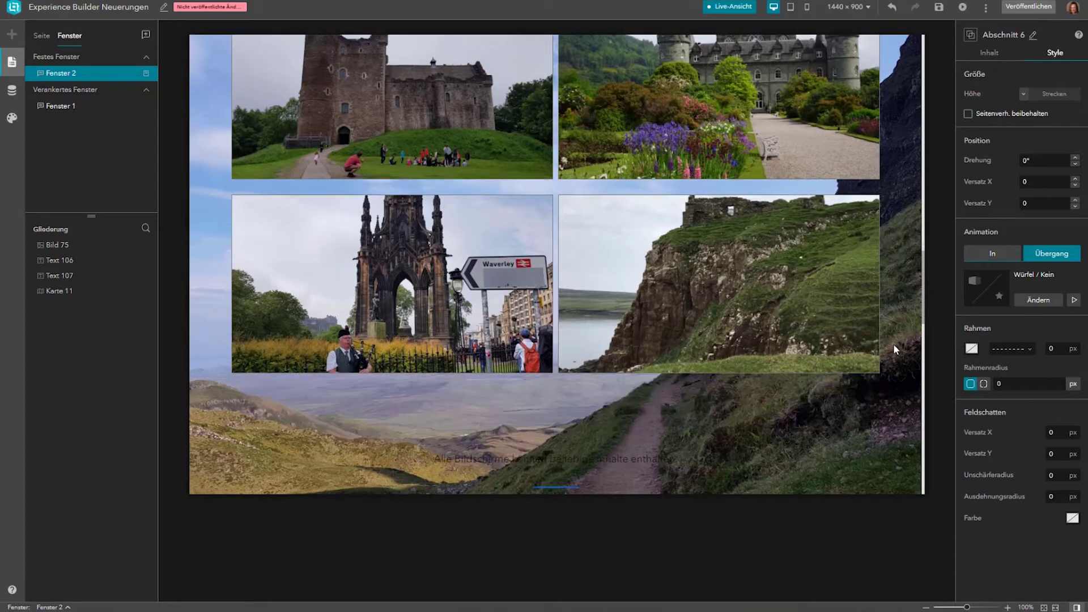
pyautogui.scroll(-2, 893, 344)
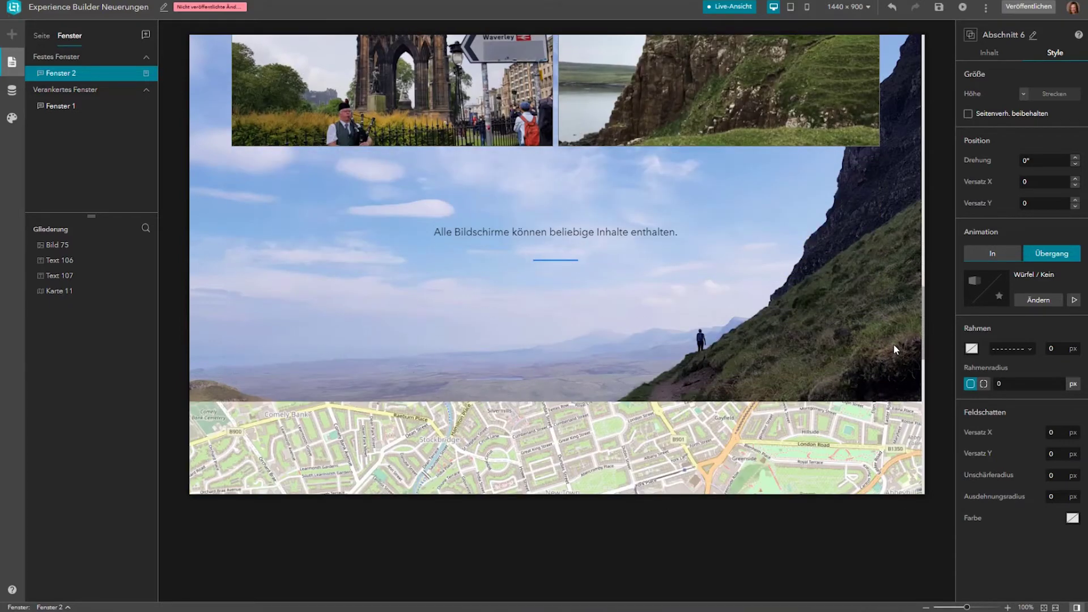
pyautogui.scroll(-5, 894, 344)
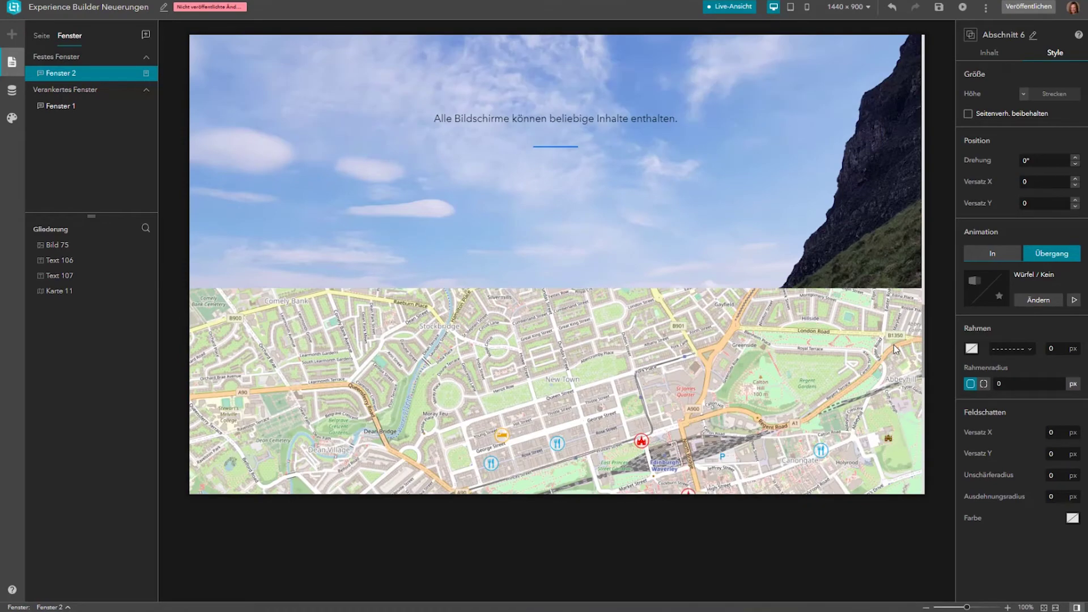
pyautogui.scroll(-2, 894, 343)
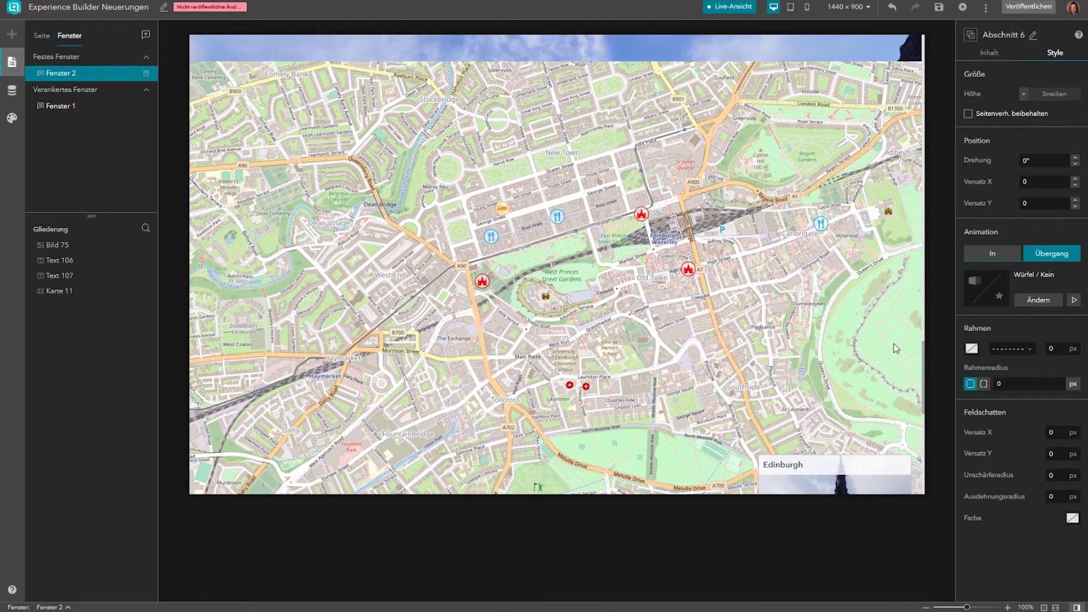
pyautogui.scroll(-5, 894, 343)
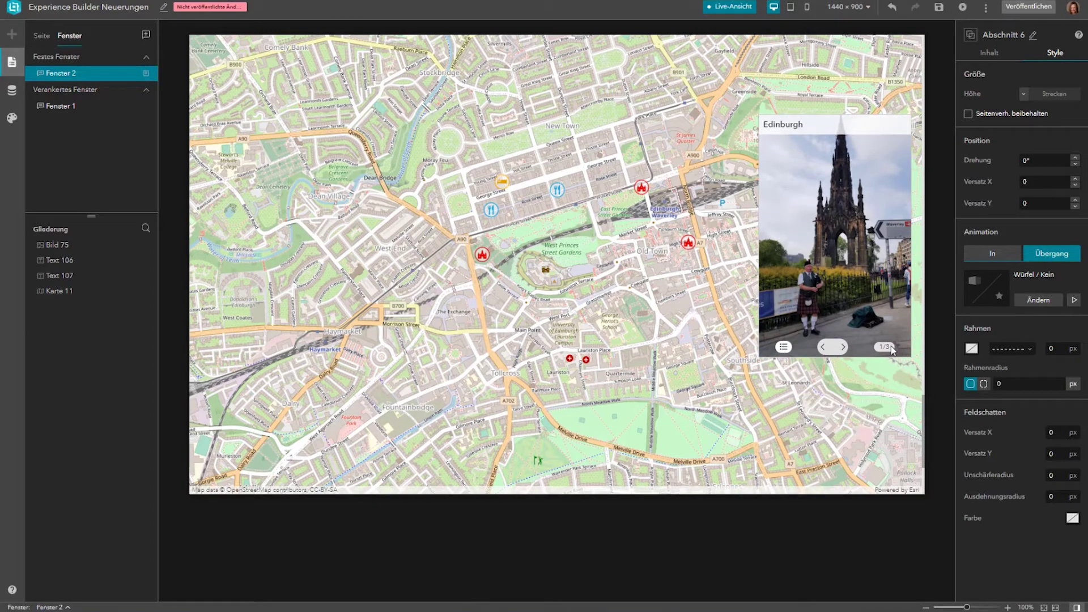
# Step: Open the settings of the yellow double-arrow divider in the Widget "Trennlinie" section
pyautogui.scroll(-4, 887, 394)
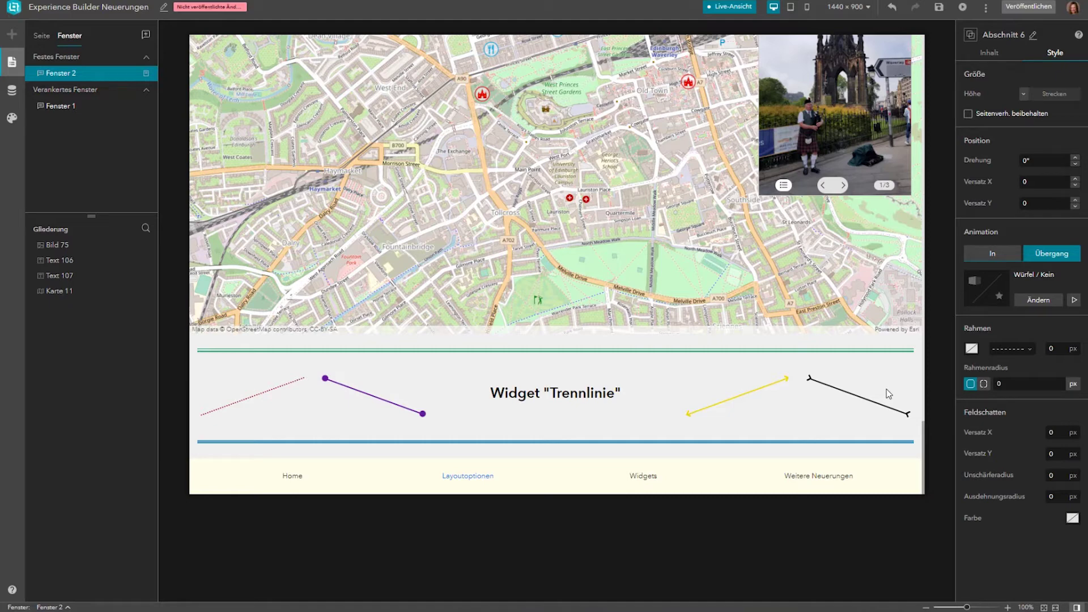
pyautogui.click(754, 394)
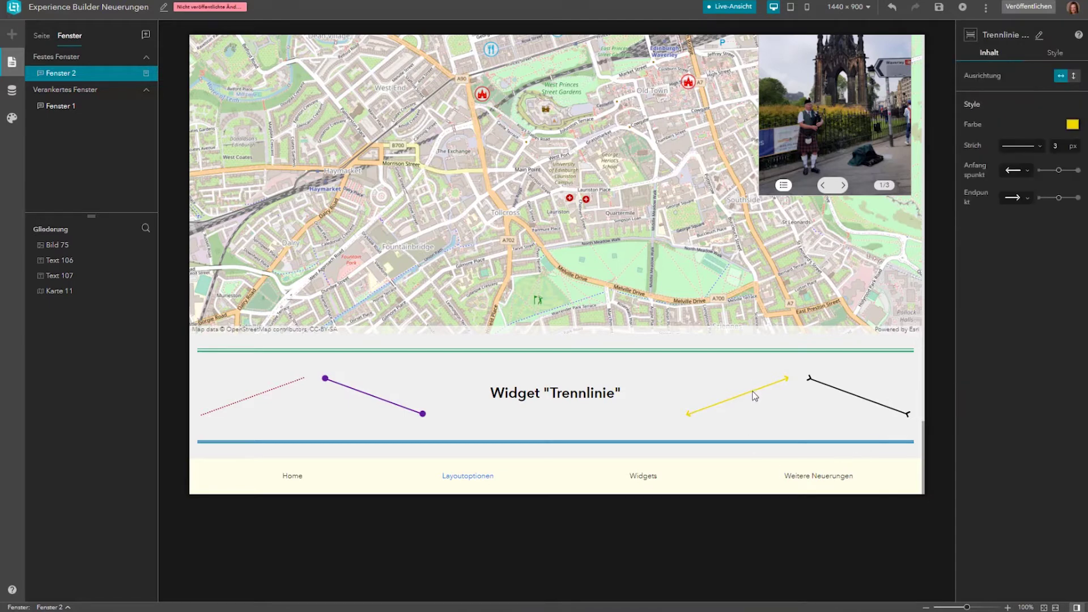
# Step: Rotate the "Widget "Trennlinie"" heading by 180° in its style settings and clear the rotation value again
pyautogui.click(1056, 53)
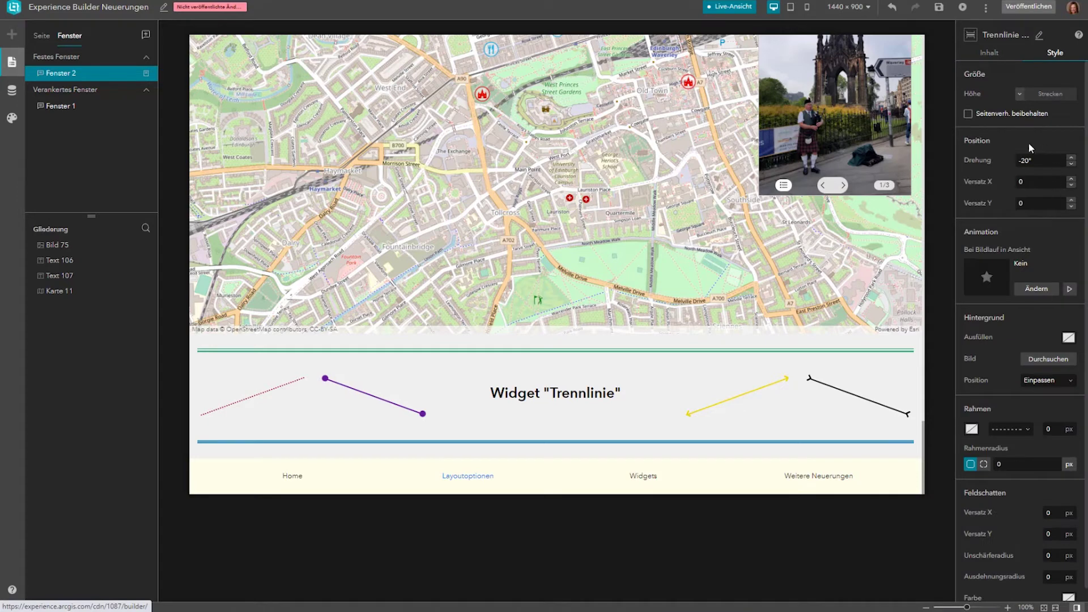
pyautogui.click(584, 390)
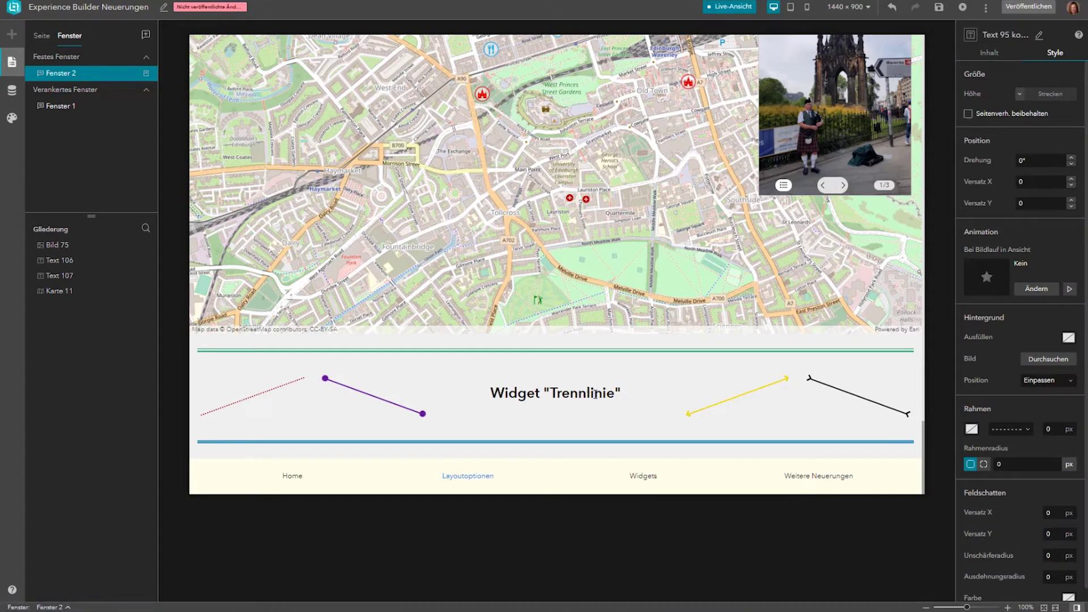
pyautogui.click(1010, 161)
pyautogui.write('180')
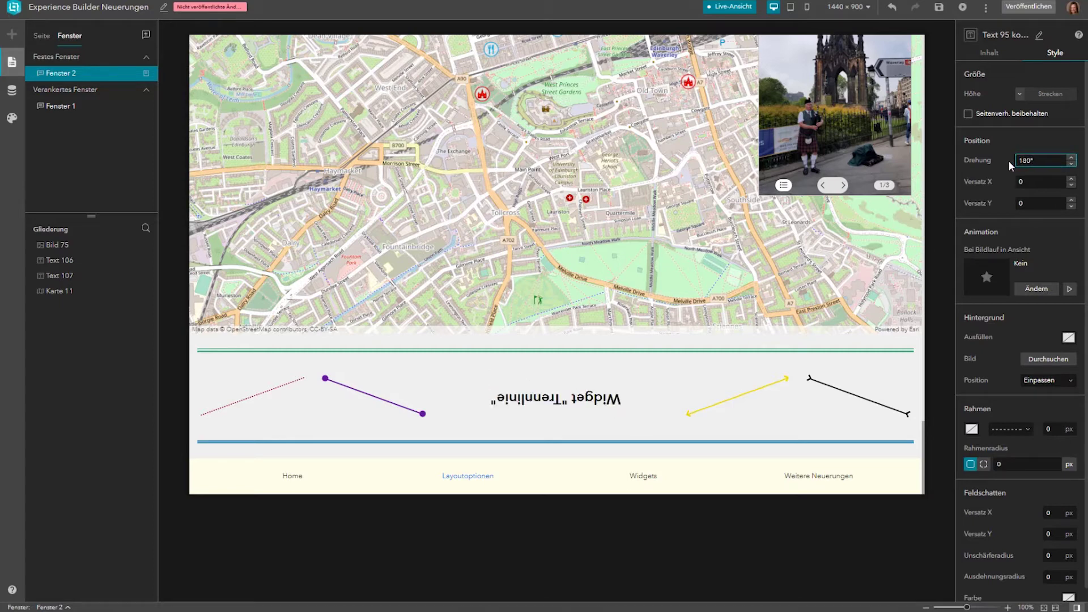
pyautogui.press('BackSpace')
pyautogui.press('BackSpace')
pyautogui.press('BackSpace')
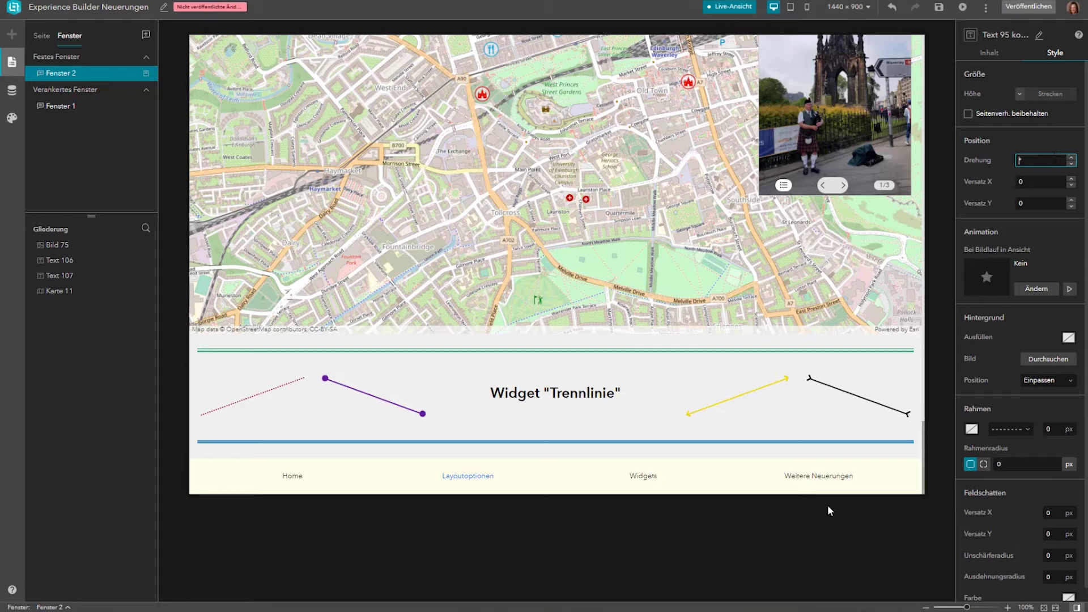
# Step: Go to the Widgets page and look through the Kachel view with the Living Atlas indicator cards
pyautogui.click(645, 481)
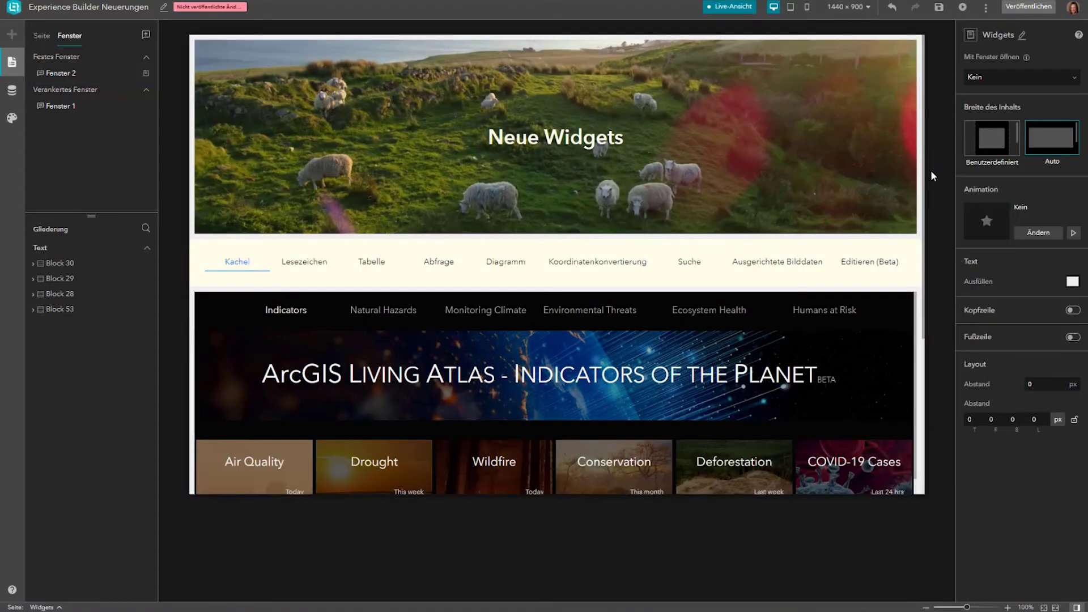
pyautogui.scroll(-3, 906, 278)
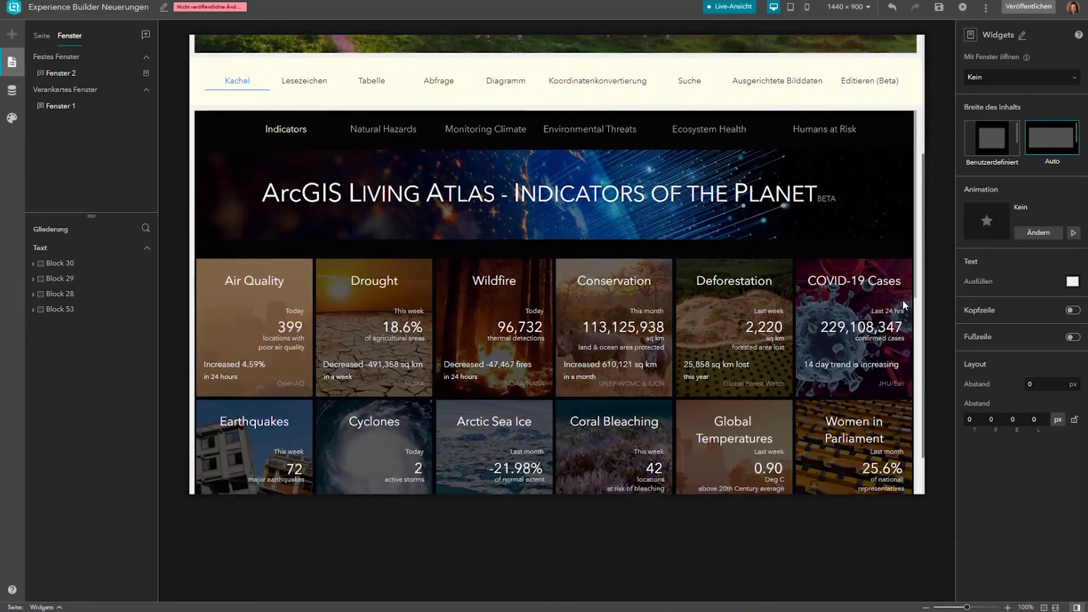
pyautogui.scroll(-1, 902, 305)
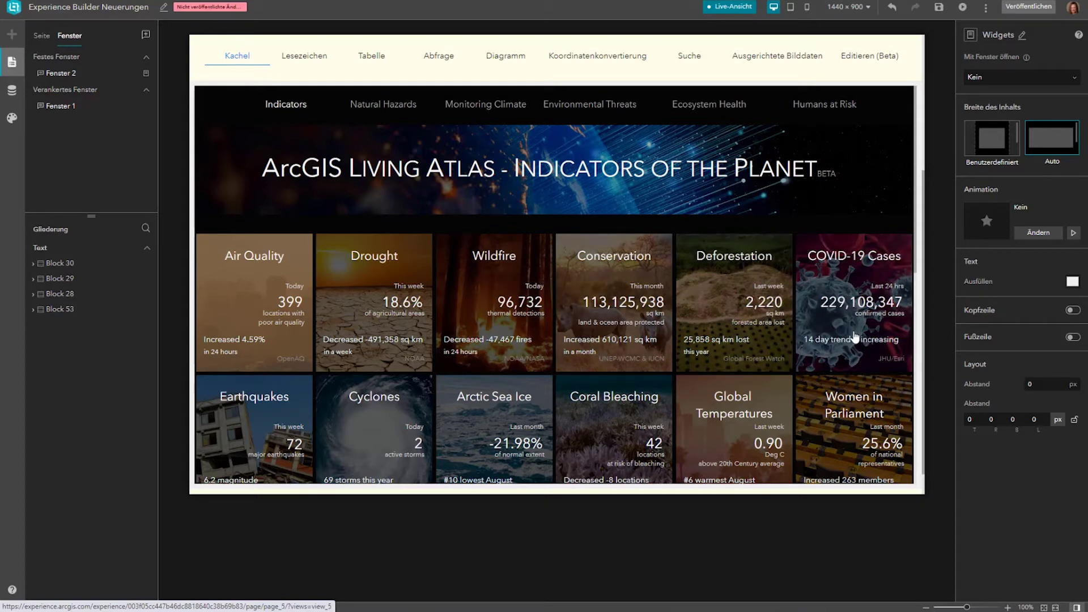
# Step: Open the Lesezeichen view and page through the slideshow bookmarks from Überblick via Cairngorms, Skye and Loch Lomond to Edinburgh
pyautogui.click(311, 53)
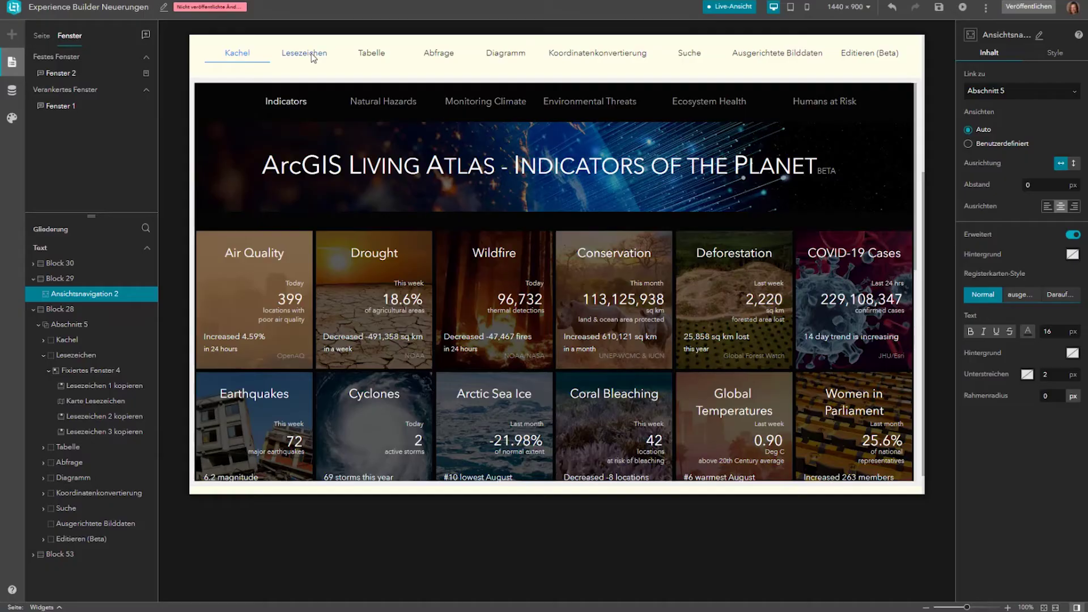
pyautogui.click(305, 53)
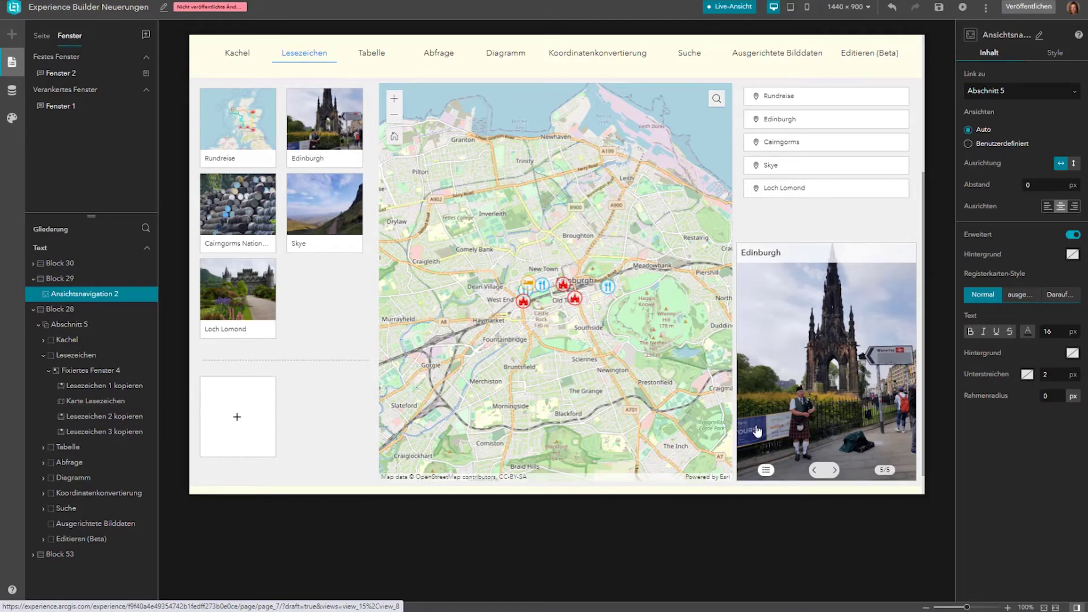
pyautogui.click(835, 469)
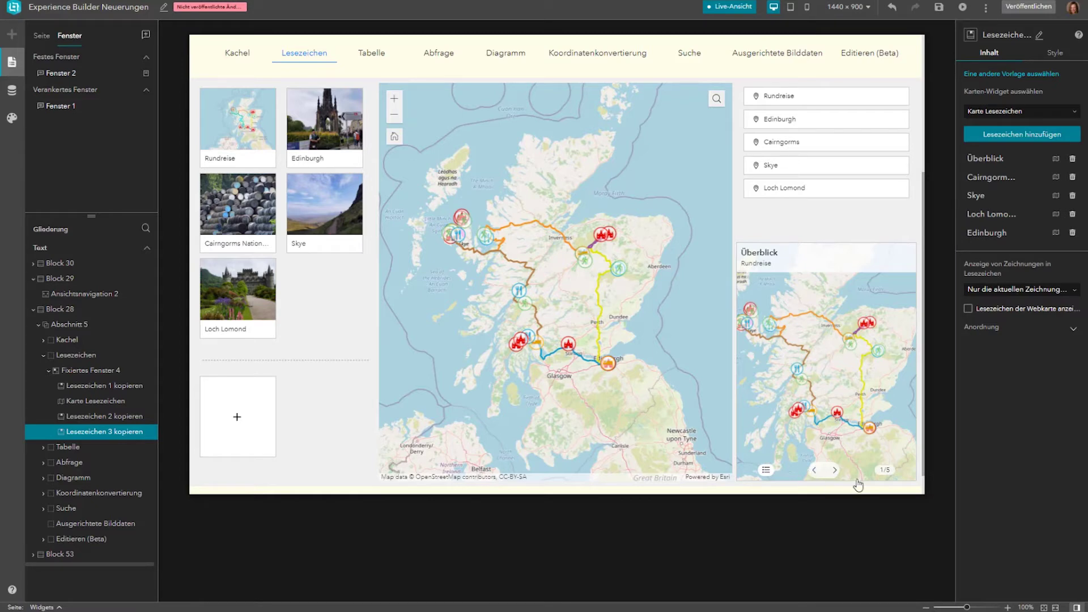
pyautogui.click(835, 471)
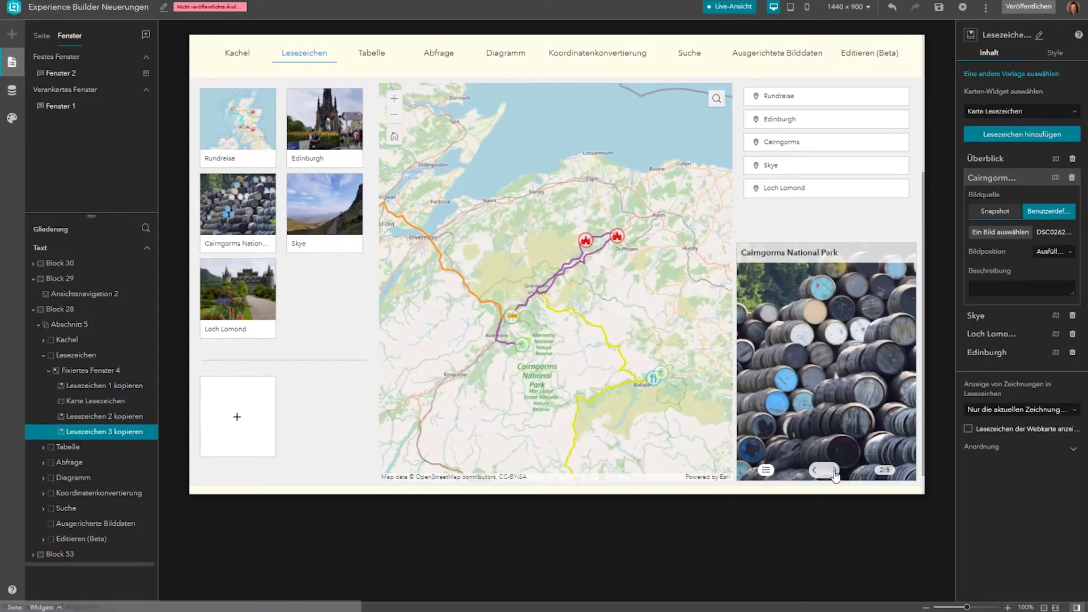
pyautogui.click(835, 471)
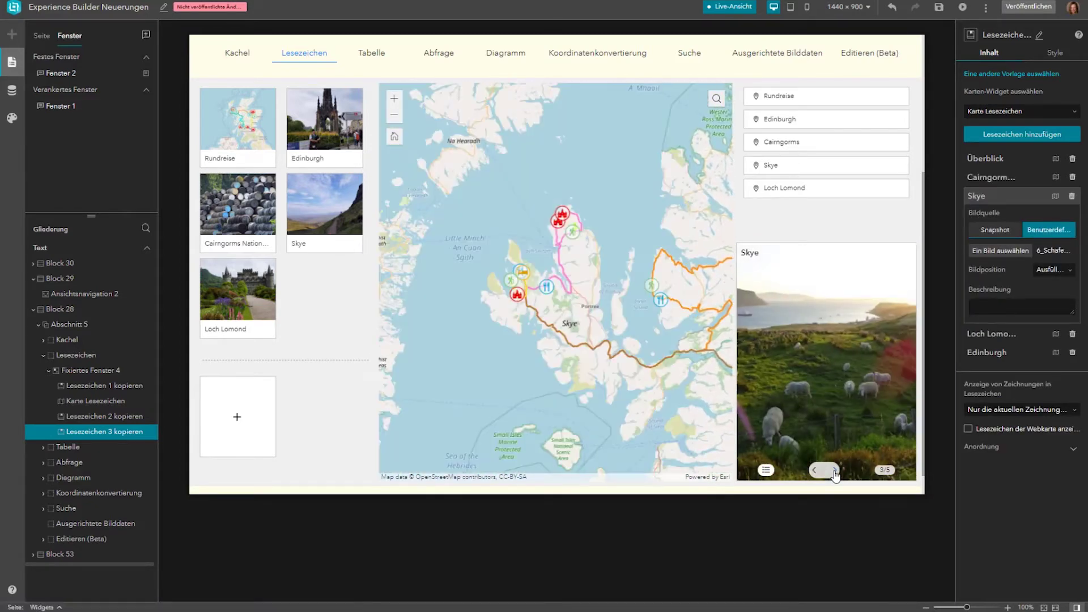
pyautogui.click(833, 471)
pyautogui.click(836, 471)
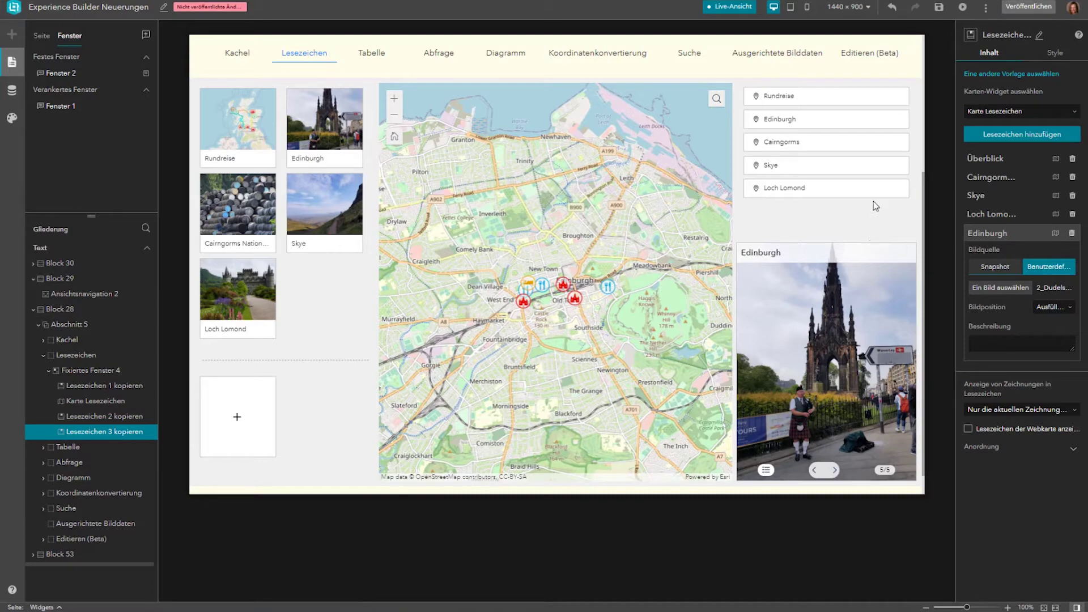
# Step: Show the Rundreise bookmark from the list, return to the Edinburgh slide, and try adding a bookmark to the gallery
pyautogui.click(860, 100)
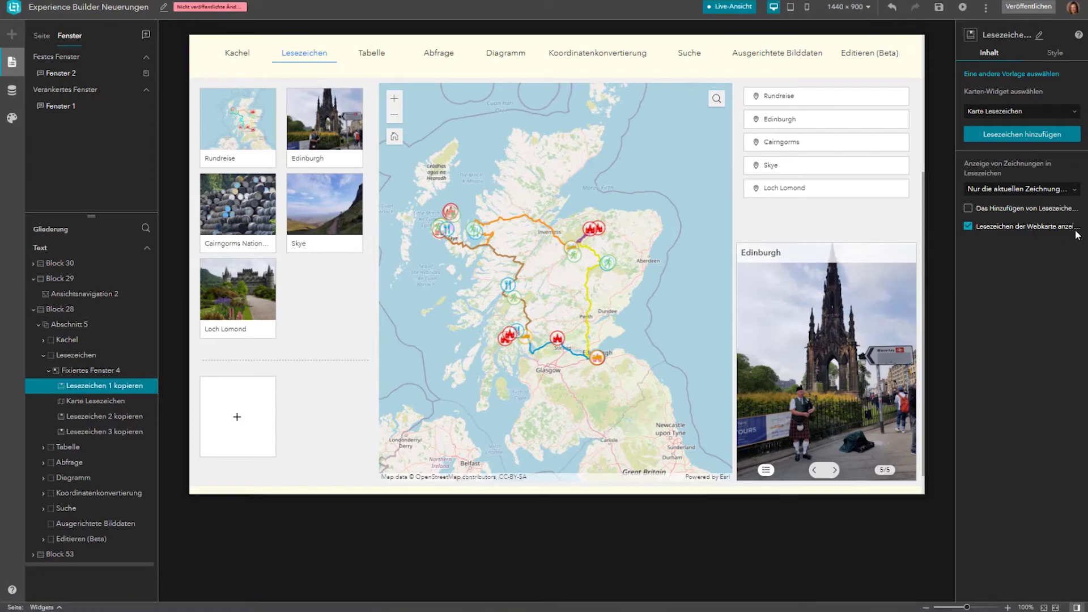
pyautogui.click(894, 257)
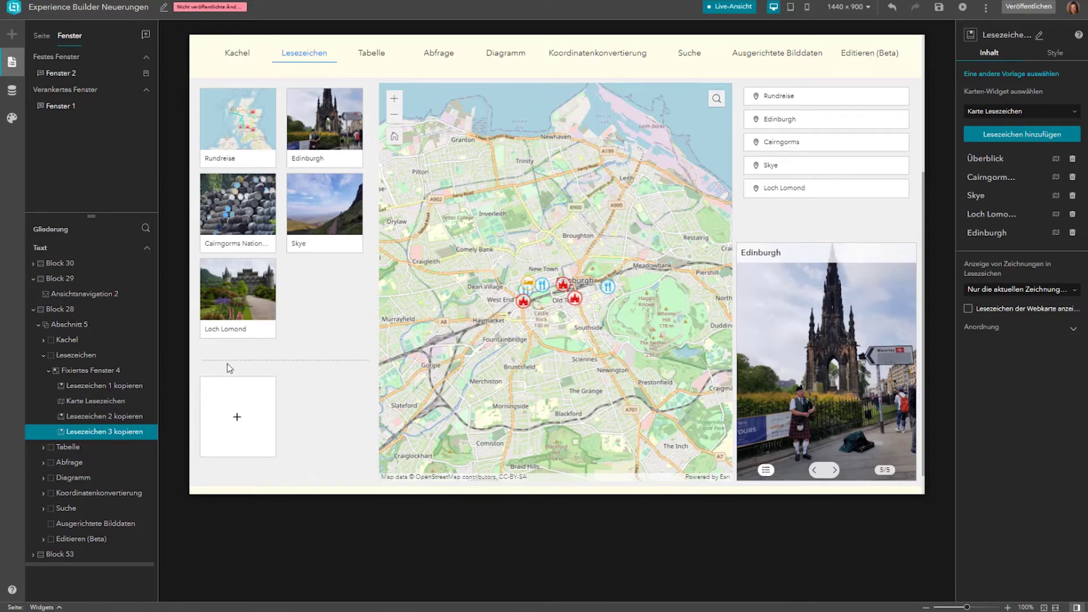
pyautogui.click(242, 421)
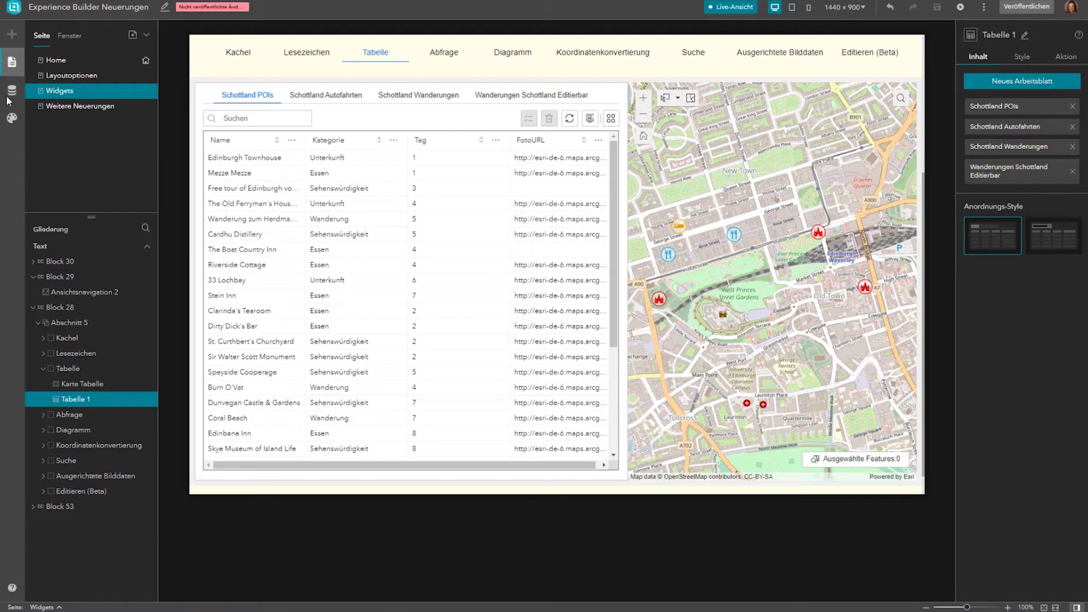
# Step: Select the Edinburgh Townhouse, Mezze Mezze and Free tour of Edinburgh rows in the Schottland POIs table, and deselect all three
pyautogui.click(226, 160)
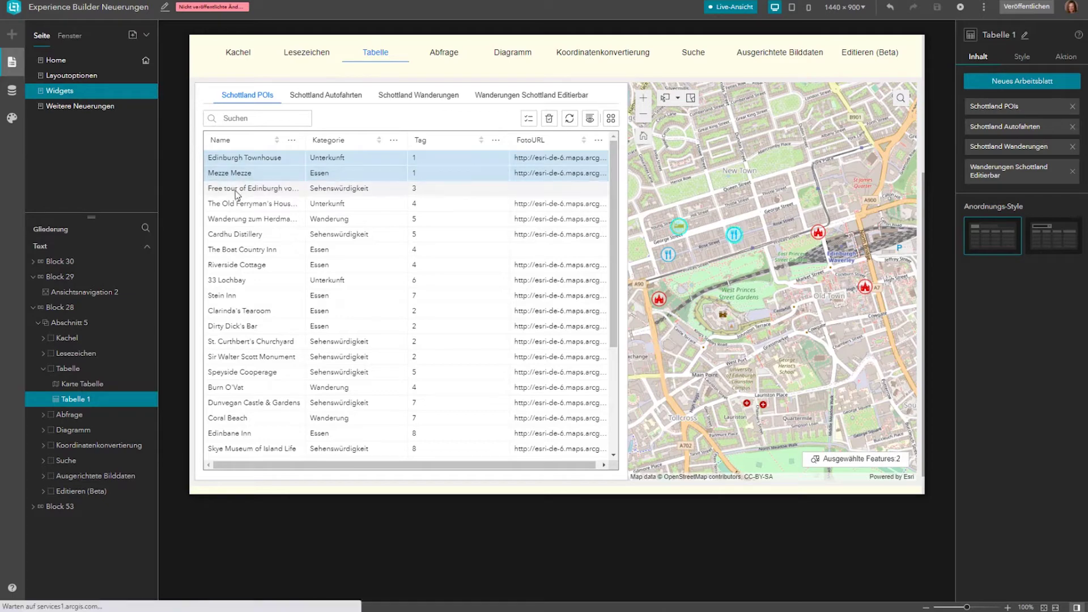
pyautogui.click(236, 191)
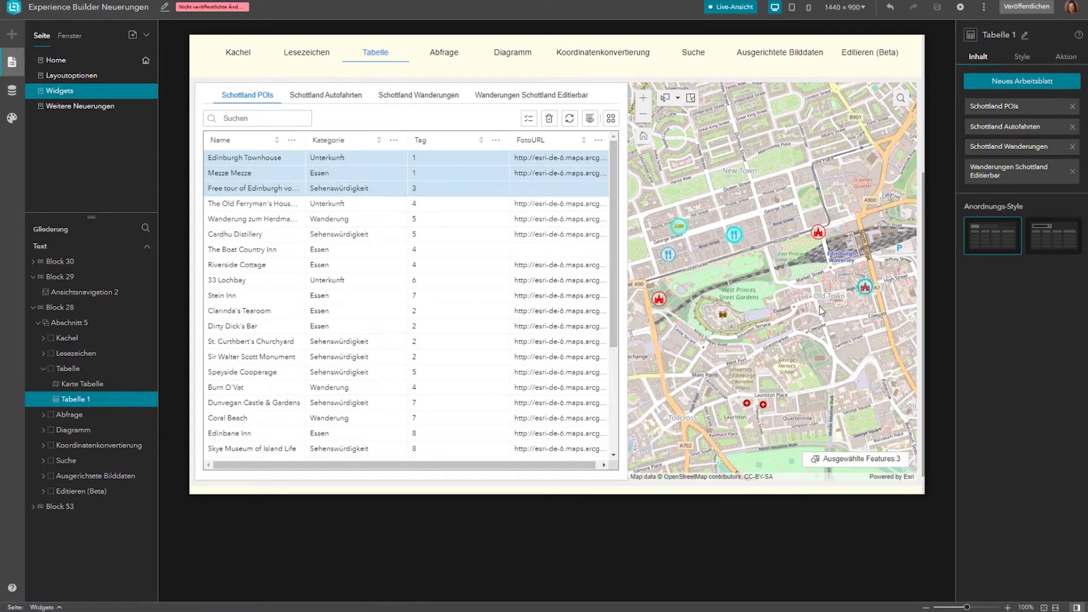
pyautogui.click(231, 159)
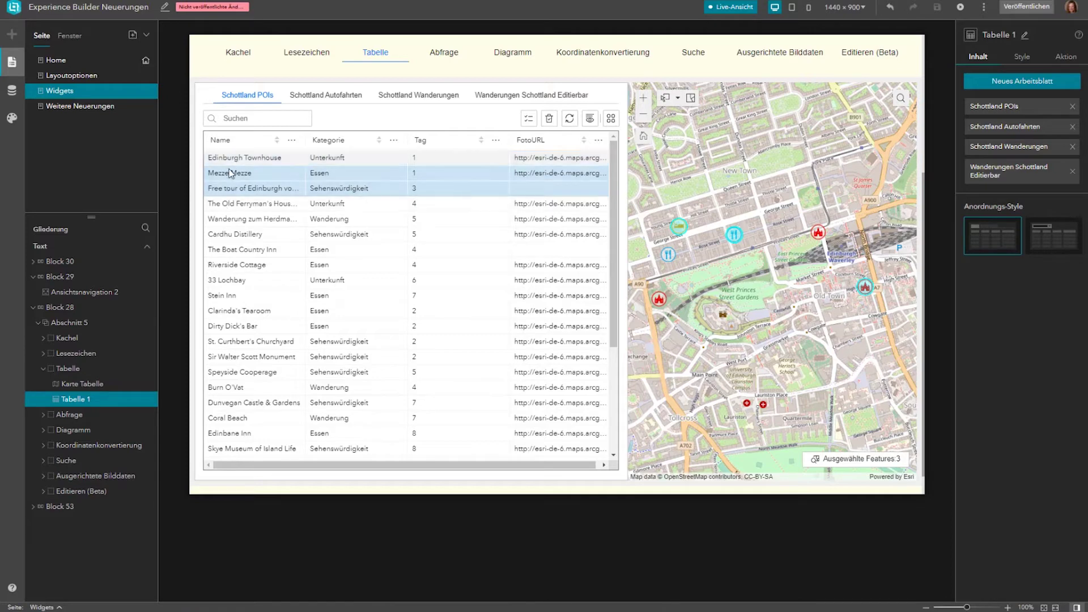
pyautogui.click(231, 173)
pyautogui.click(236, 190)
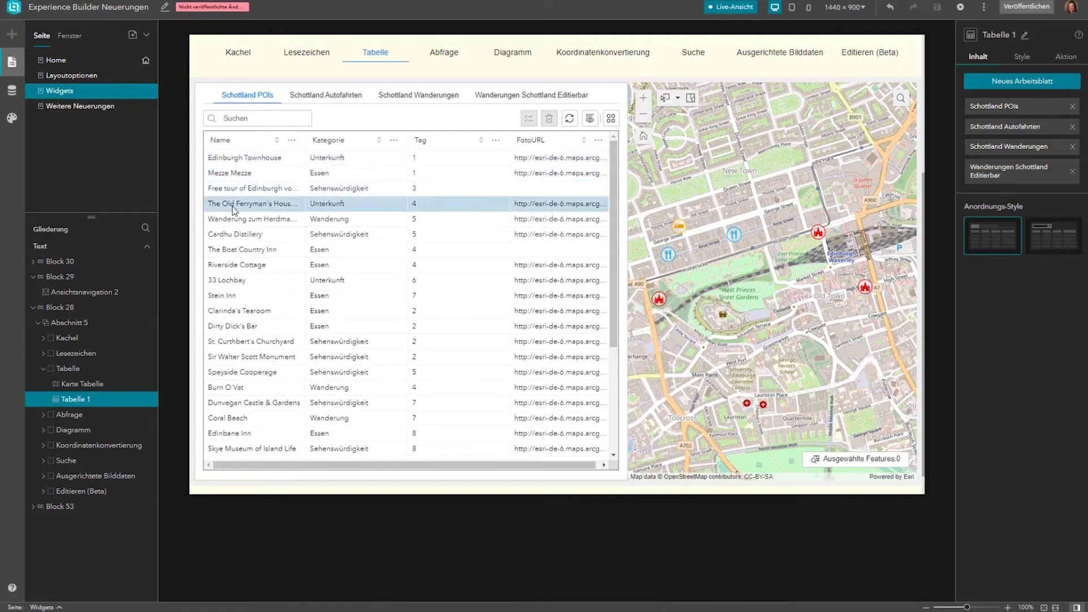
# Step: Zoom the map to the selected The Old Ferryman's House record and show the export formats for all table records
pyautogui.click(234, 207)
pyautogui.click(611, 118)
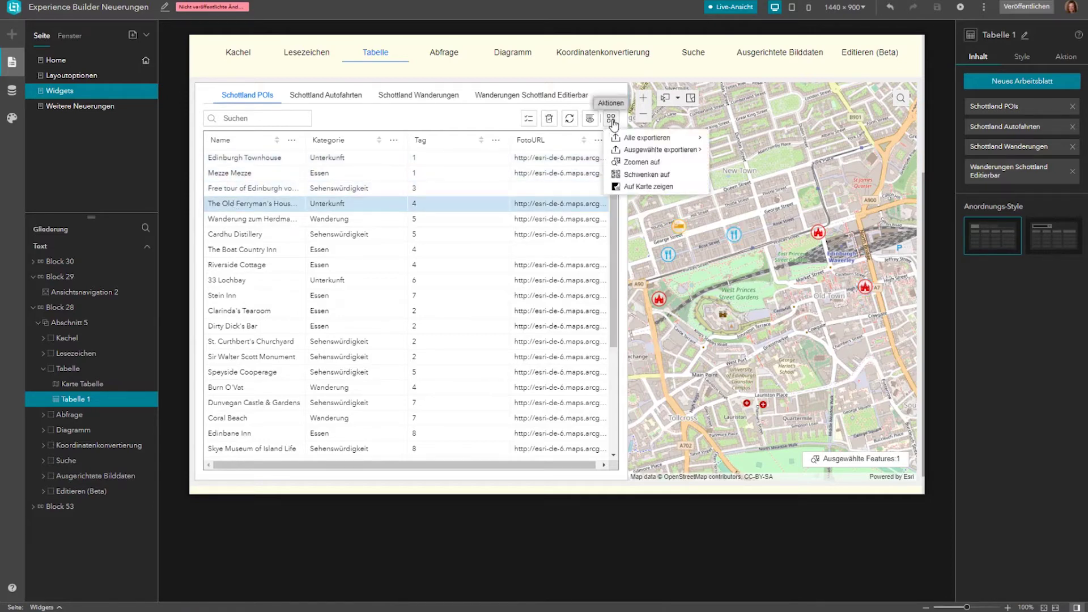
pyautogui.click(634, 164)
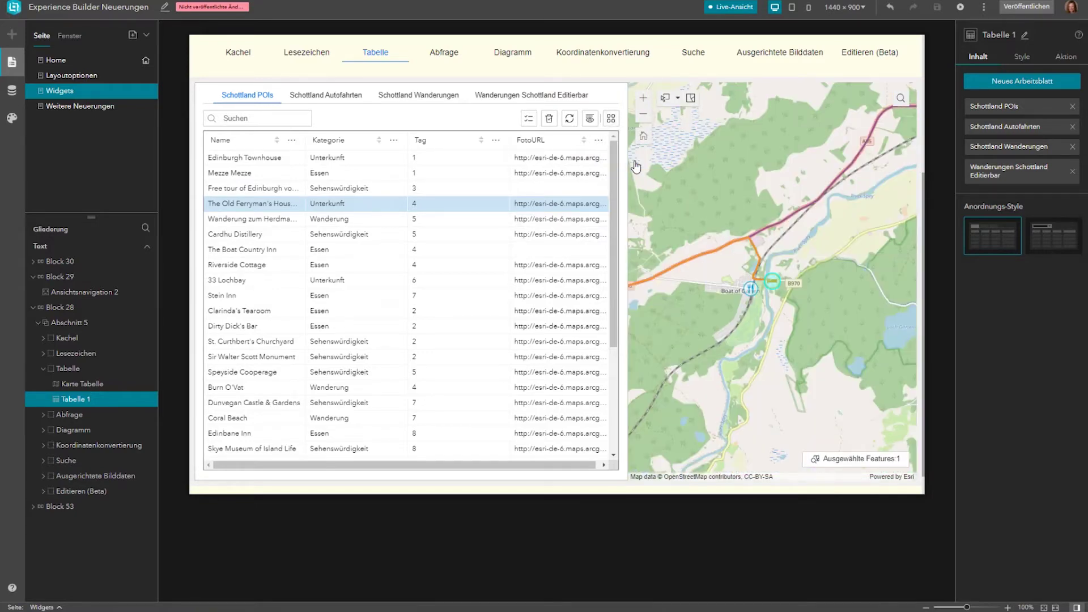
pyautogui.click(614, 121)
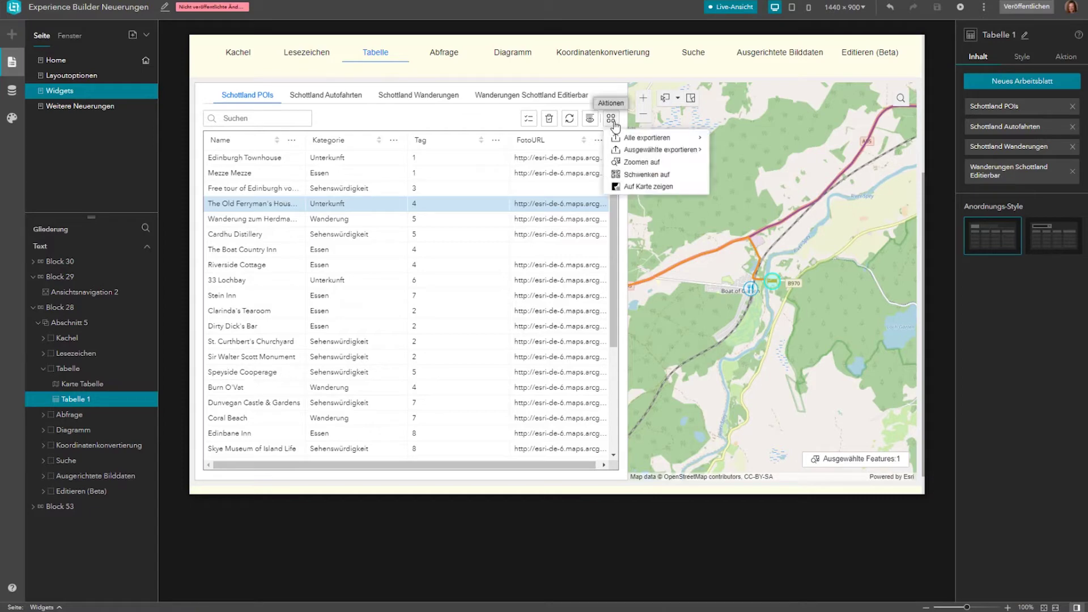
pyautogui.click(631, 138)
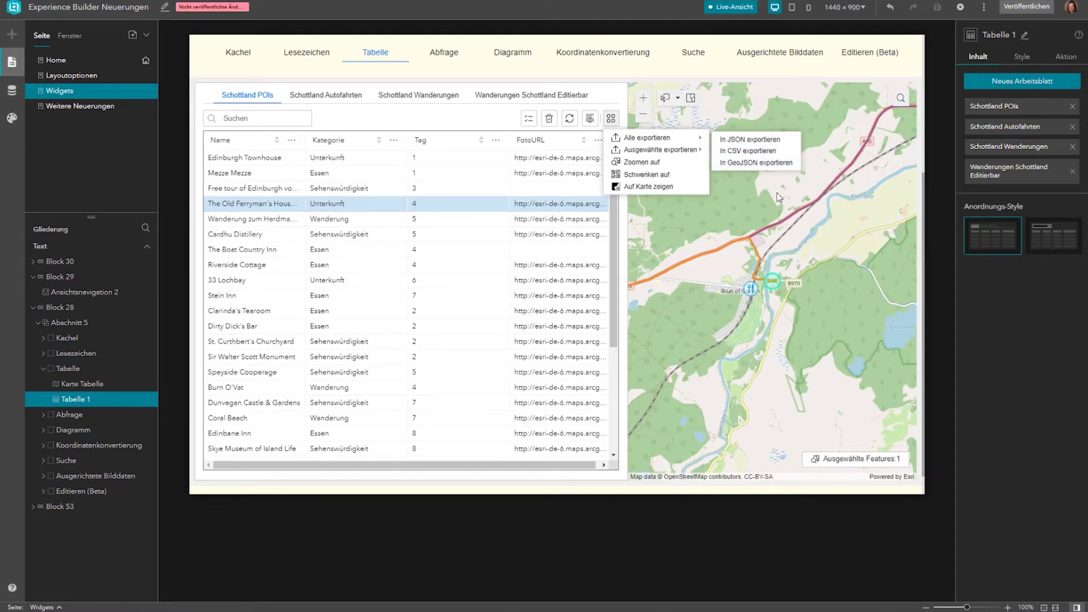
# Step: Set the Länge in km of the Herdman's hike to 16 in the Wanderungen Schottland Editierbar table
pyautogui.click(525, 96)
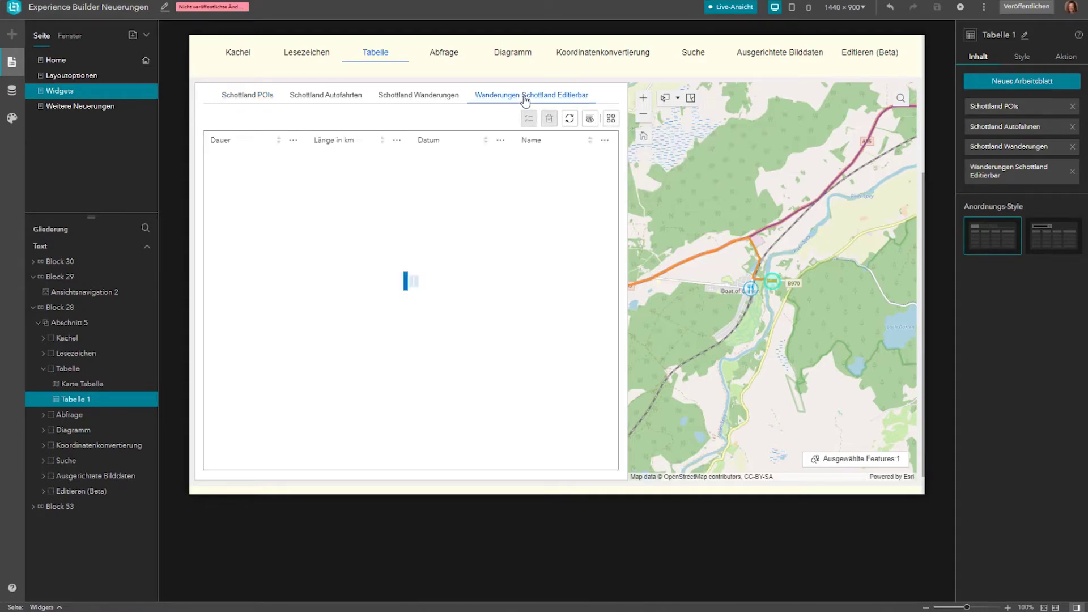
pyautogui.doubleClick(327, 162)
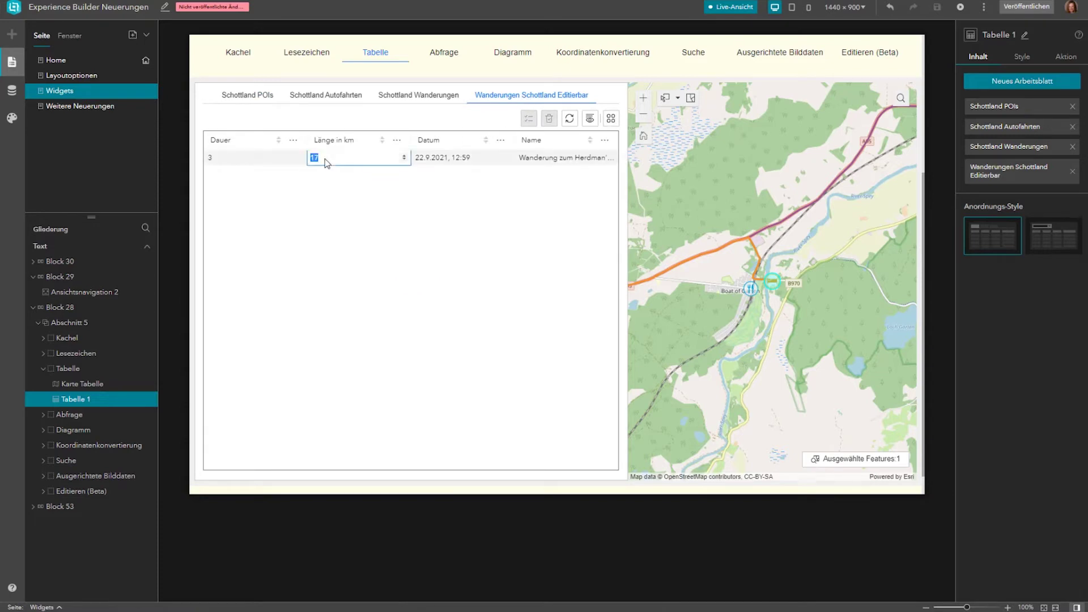
pyautogui.write('10')
pyautogui.press('Return')
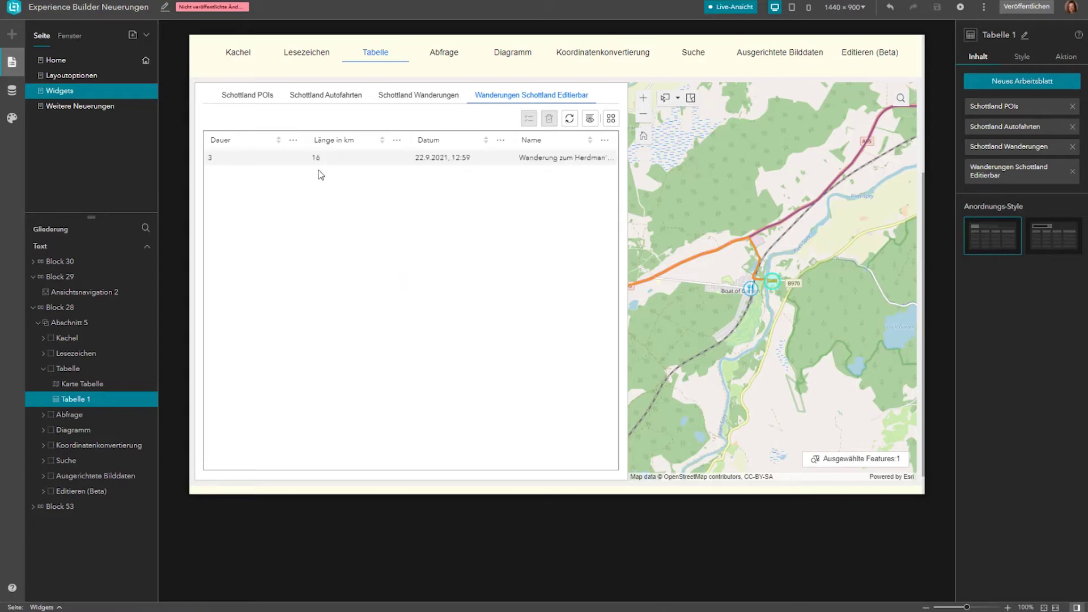
# Step: Open the Schottland POIs query in the Abfrage view and examine its Tag and Kategorie SQL clauses without changing them
pyautogui.click(447, 52)
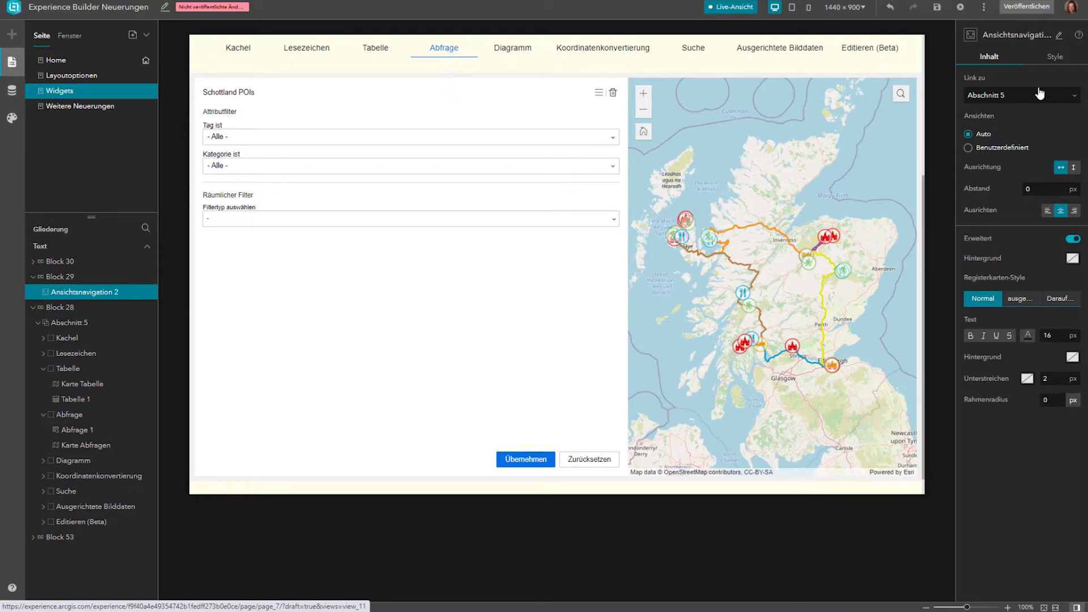
pyautogui.click(552, 105)
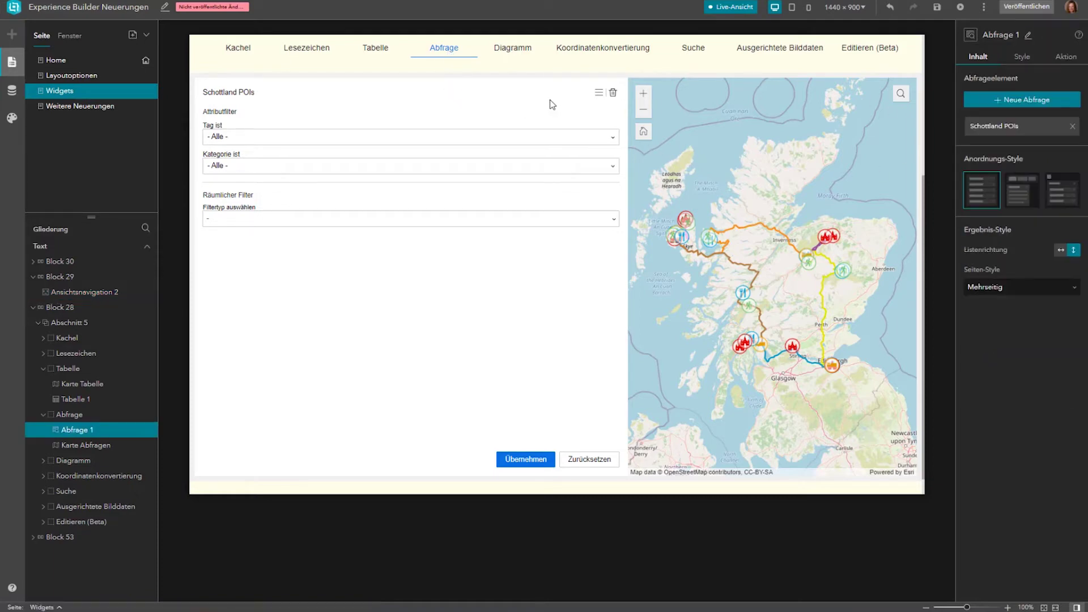
pyautogui.click(1003, 126)
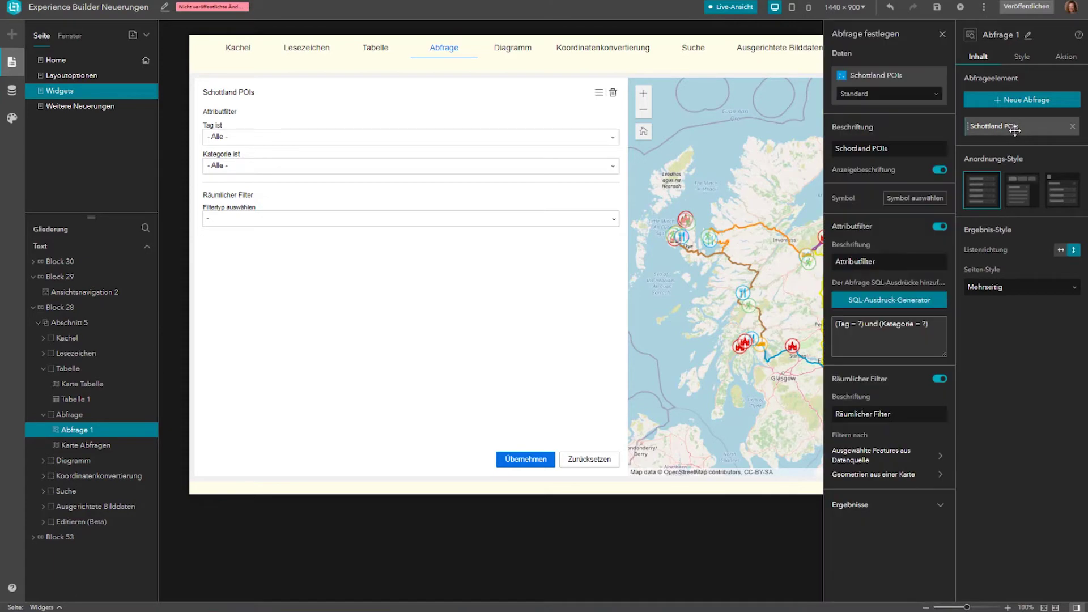
pyautogui.click(891, 302)
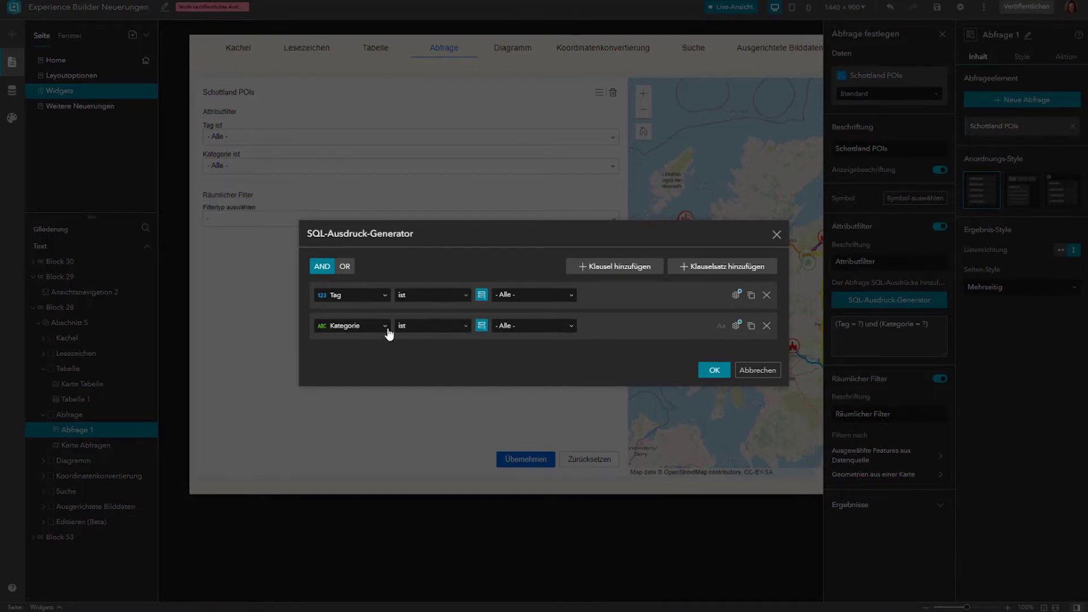
pyautogui.click(753, 374)
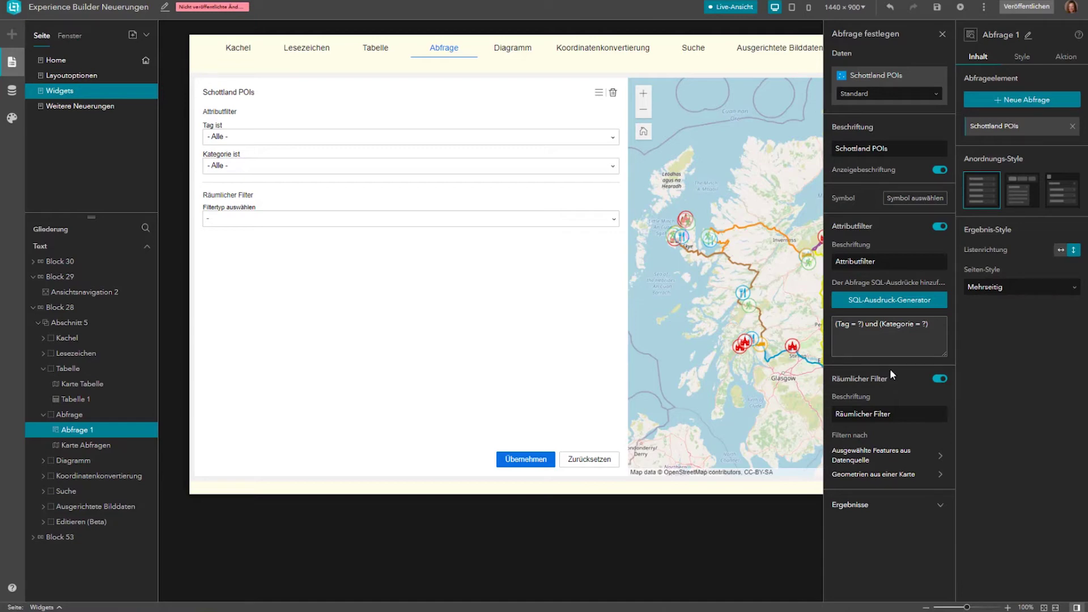
# Step: Set the query's spatial filter to Gezeichnete Grafik and draw a four-sided polygon around the POI cluster northwest of Glasgow
pyautogui.click(613, 220)
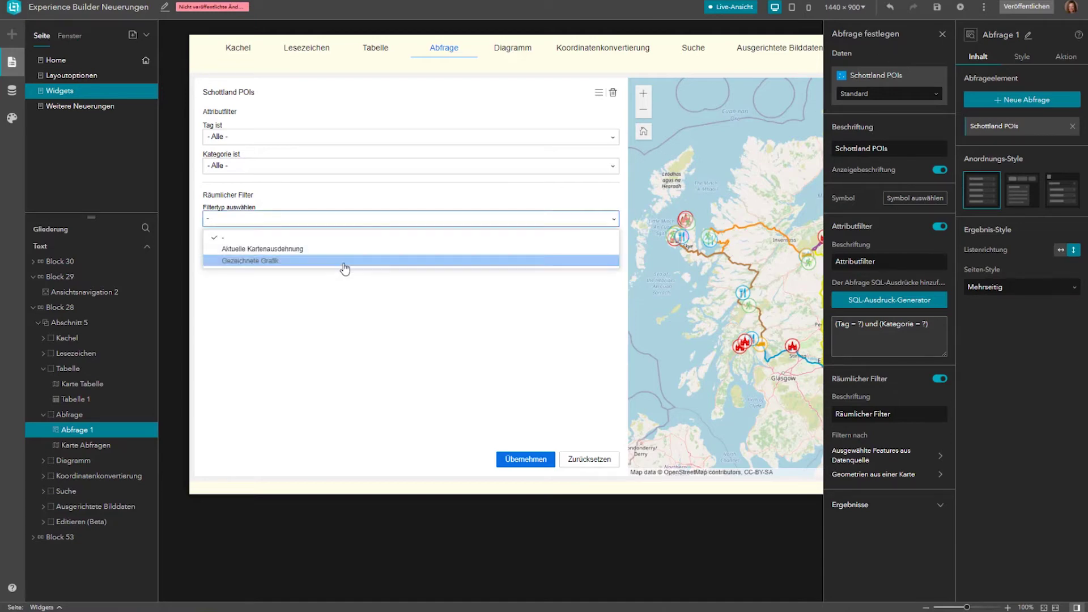
pyautogui.click(266, 262)
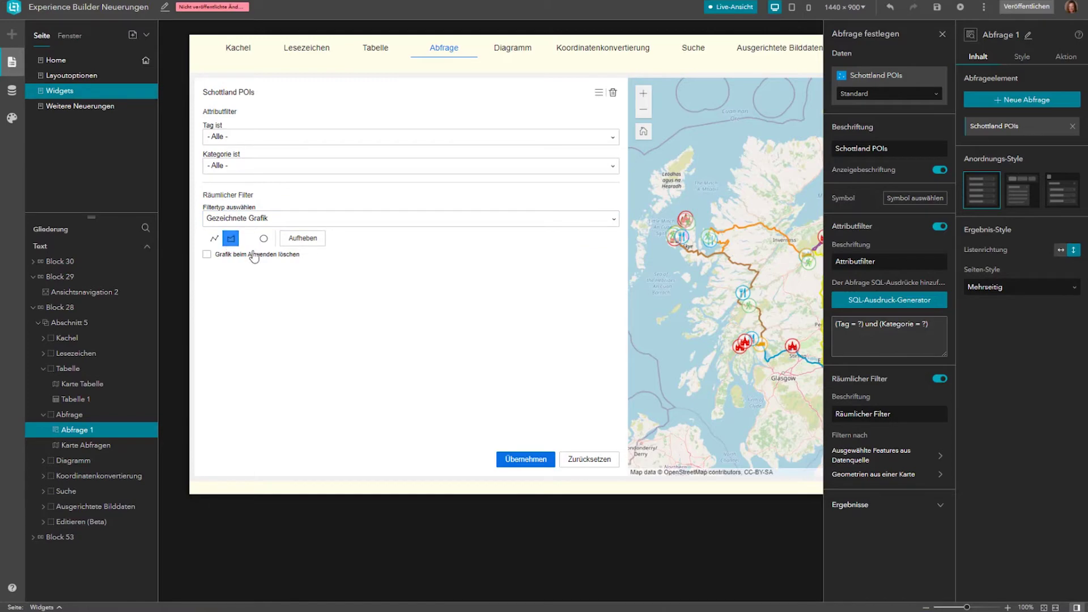
pyautogui.click(714, 344)
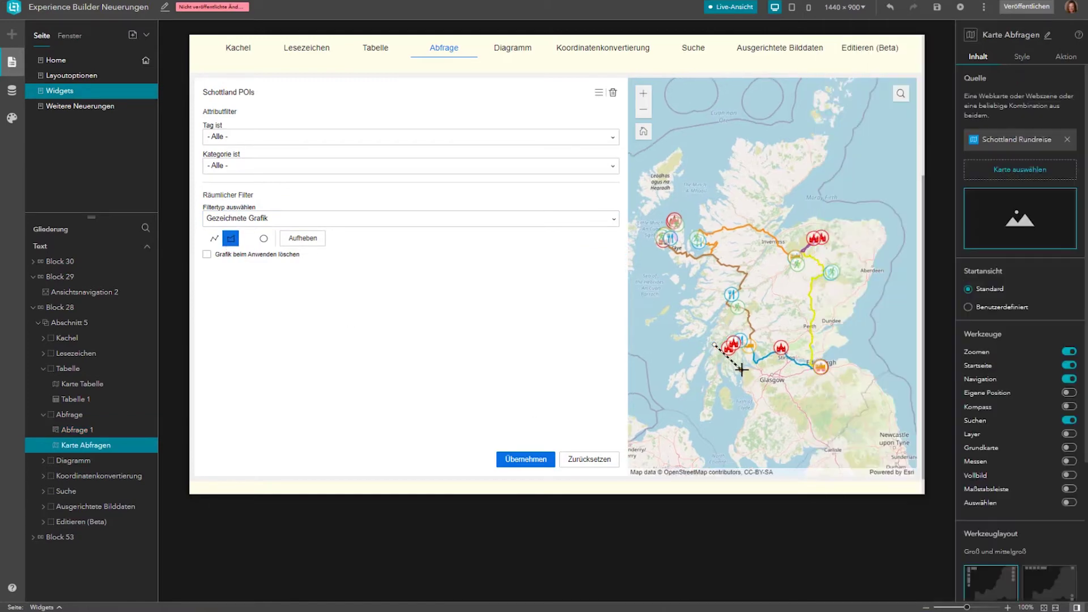
pyautogui.click(753, 371)
pyautogui.click(774, 339)
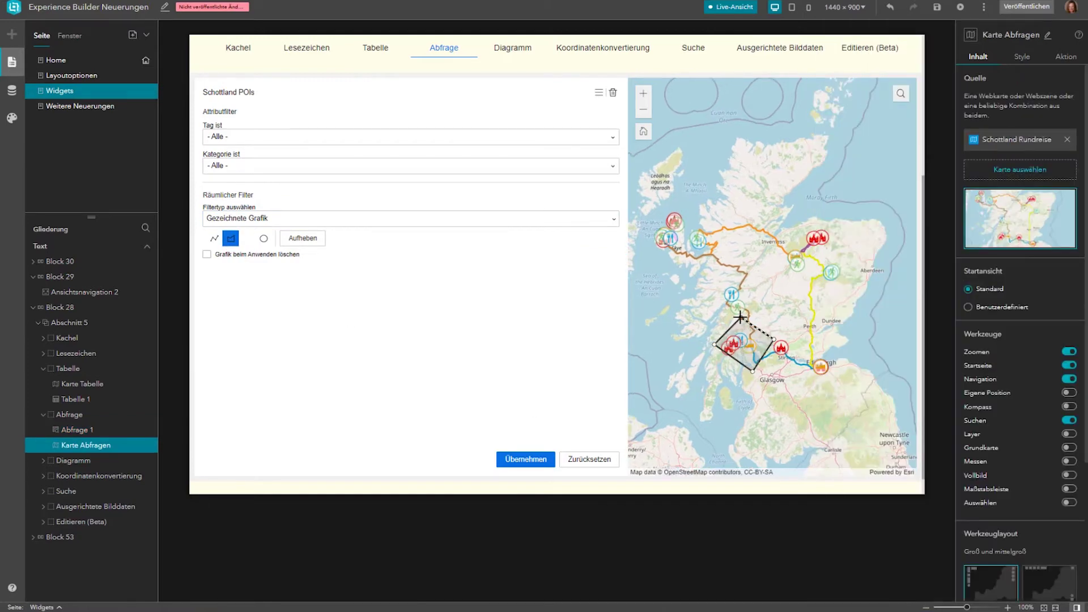
pyautogui.doubleClick(739, 317)
# Step: Set the query's Kategorie filter to Sehenswürdigkeit and apply the query
pyautogui.click(612, 167)
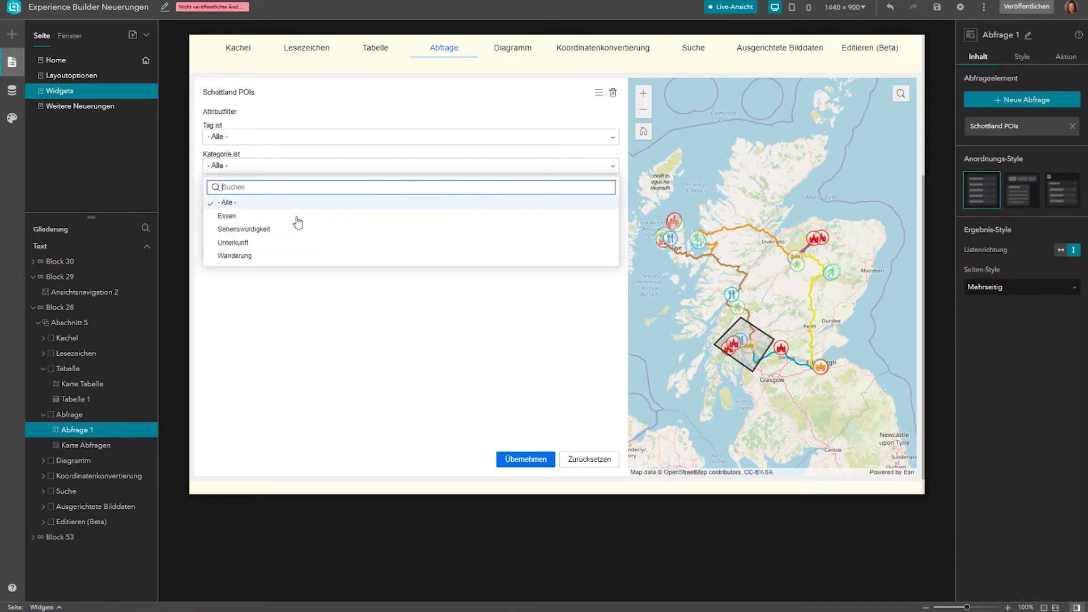
pyautogui.click(255, 229)
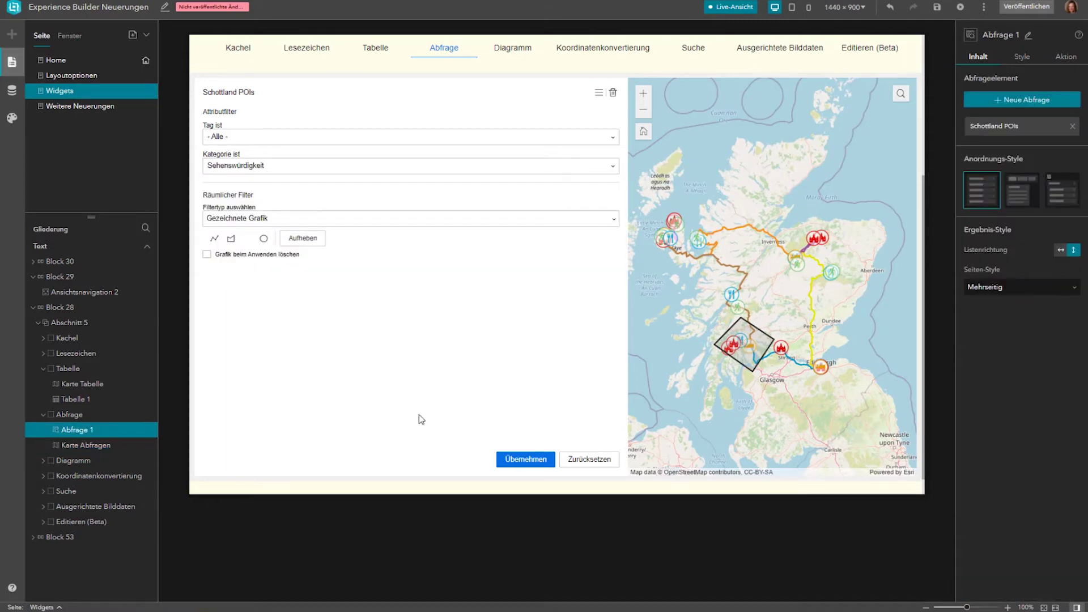
pyautogui.click(531, 460)
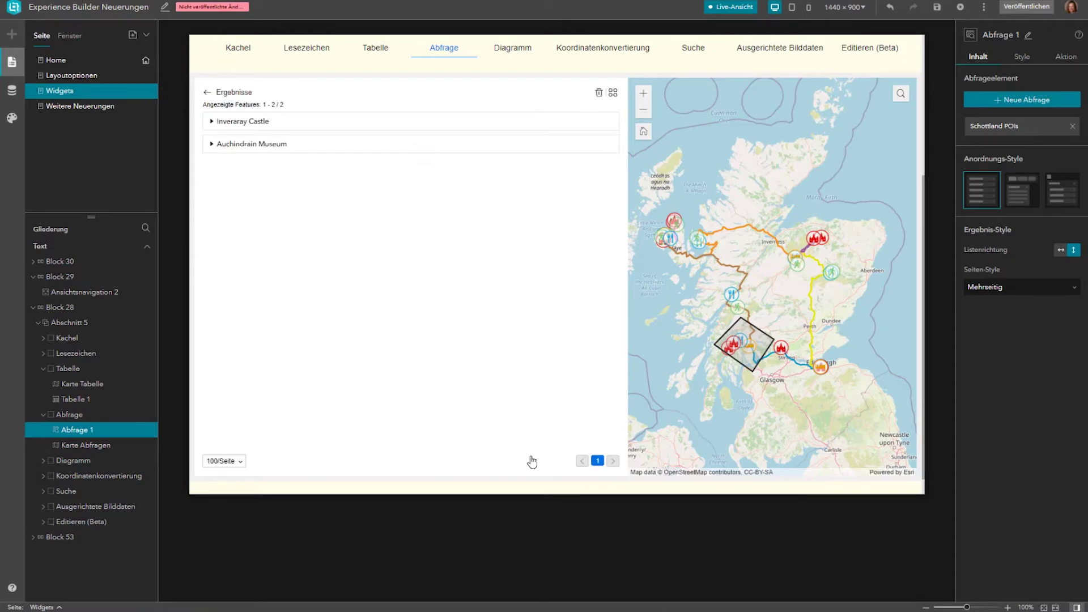
# Step: Expand the Inveraray Castle and Auchindrain Museum query results and show the actions available for the results
pyautogui.click(212, 124)
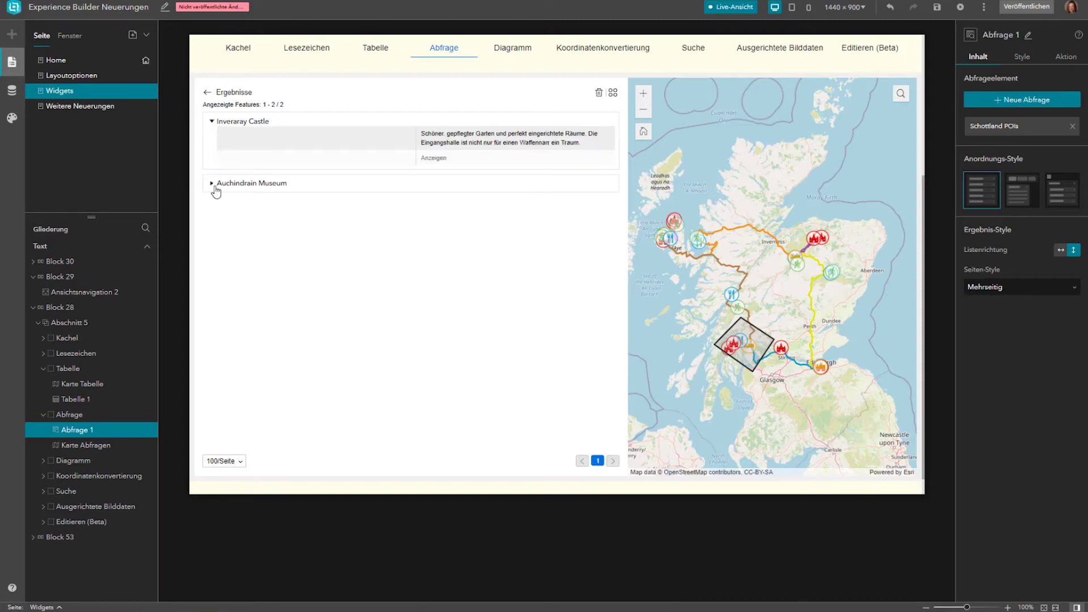
pyautogui.click(212, 186)
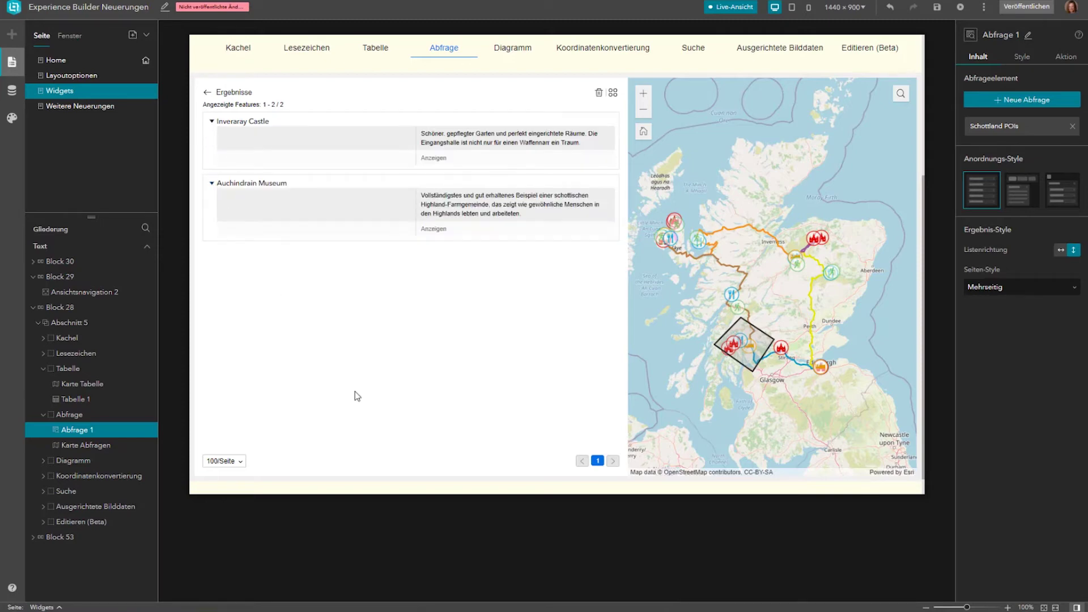
pyautogui.click(612, 93)
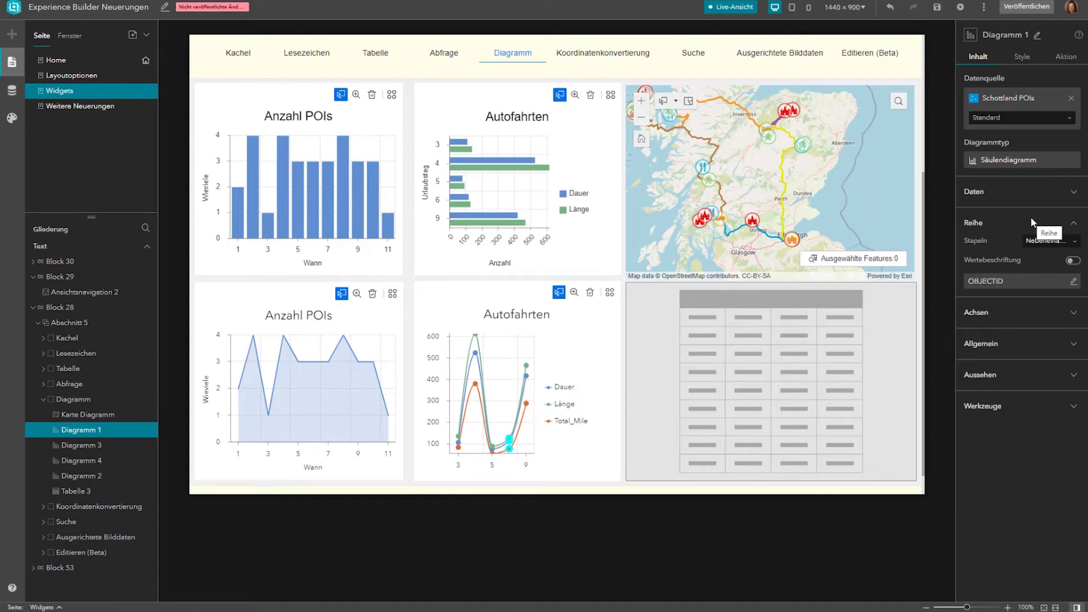
# Step: Examine the available chart types and the data category options of the Anzahl POIs column chart
pyautogui.click(1027, 162)
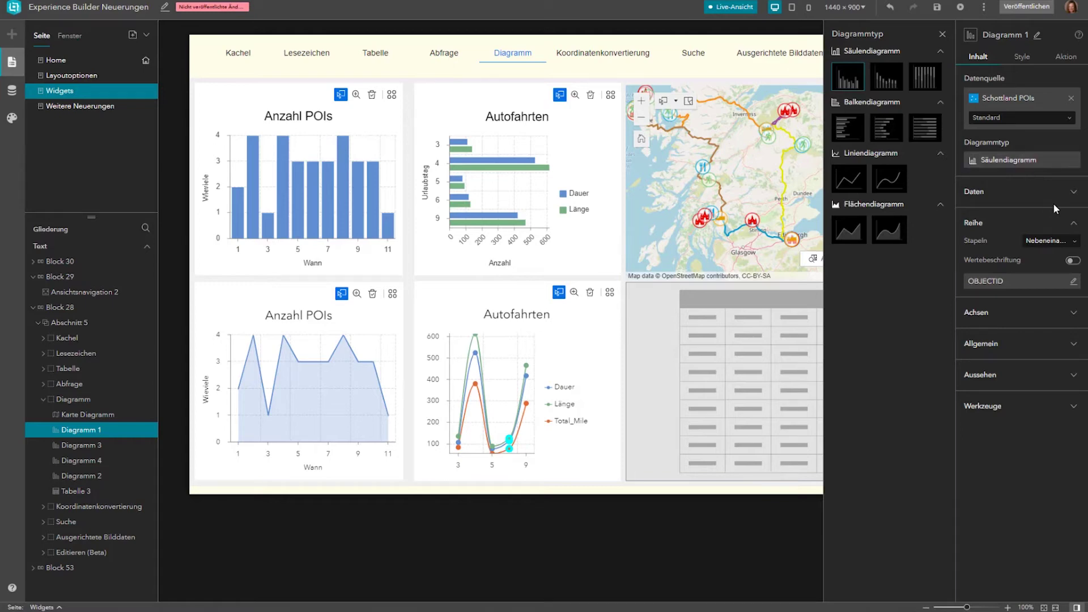
pyautogui.click(1074, 196)
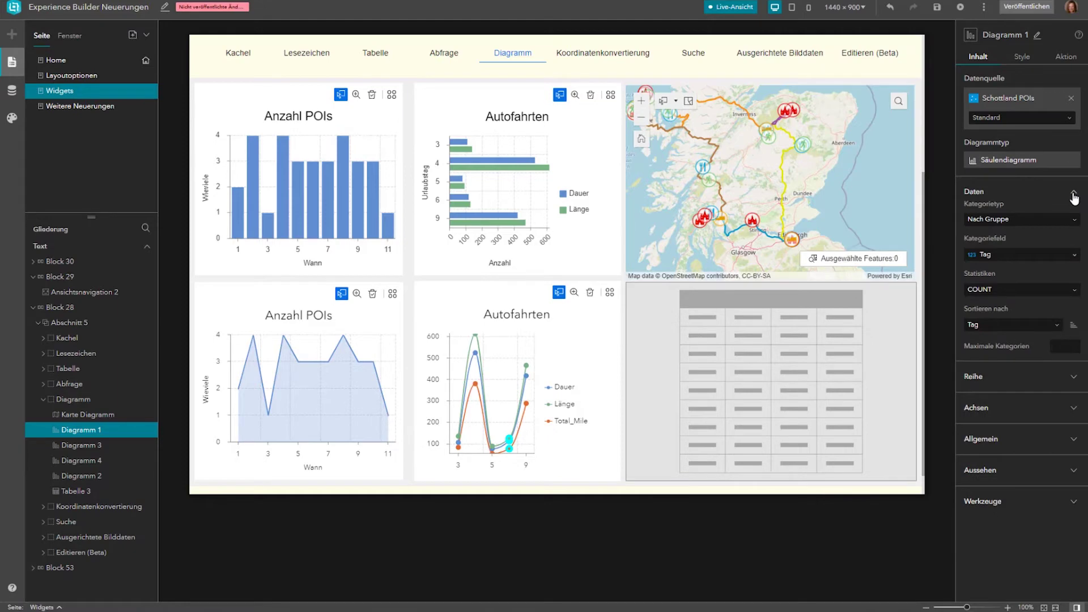
pyautogui.click(1075, 221)
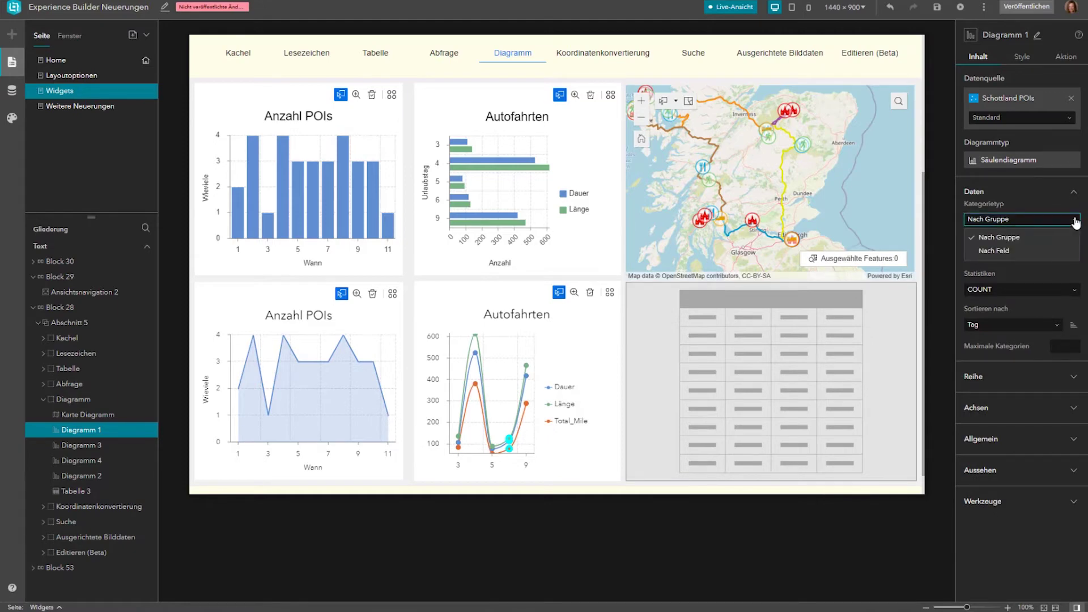
pyautogui.click(1075, 279)
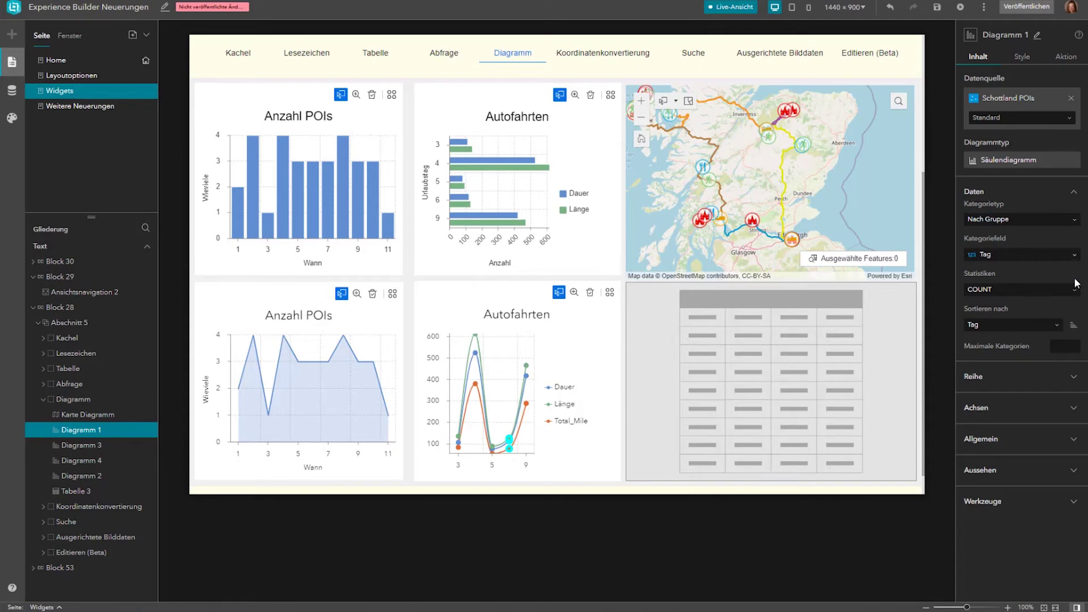
# Step: Examine the Textelemente and Symbolelemente formatting options in the column chart's appearance settings
pyautogui.click(1075, 471)
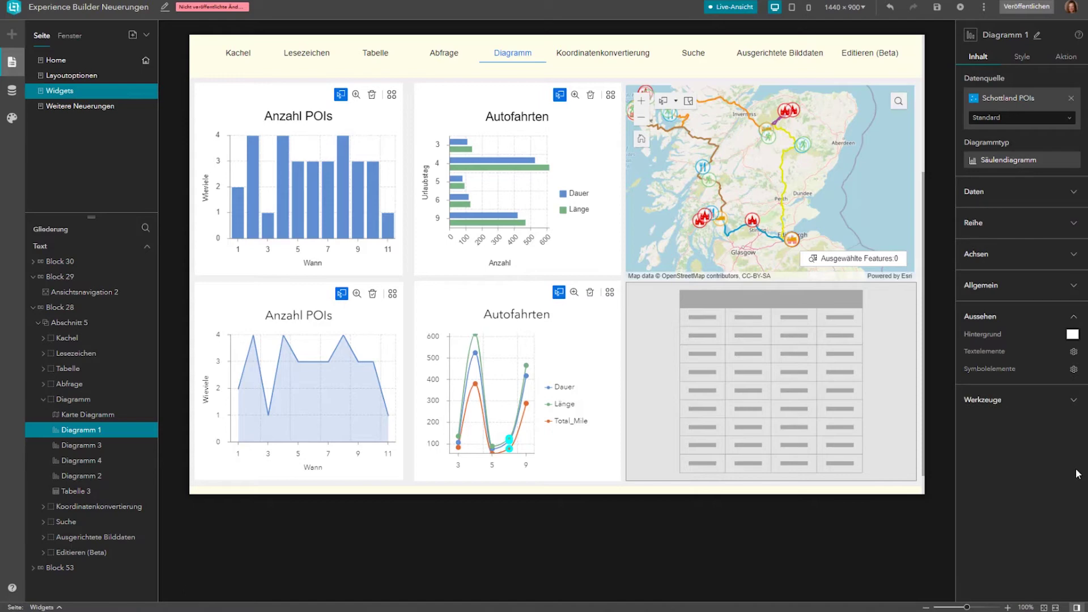
pyautogui.click(1073, 352)
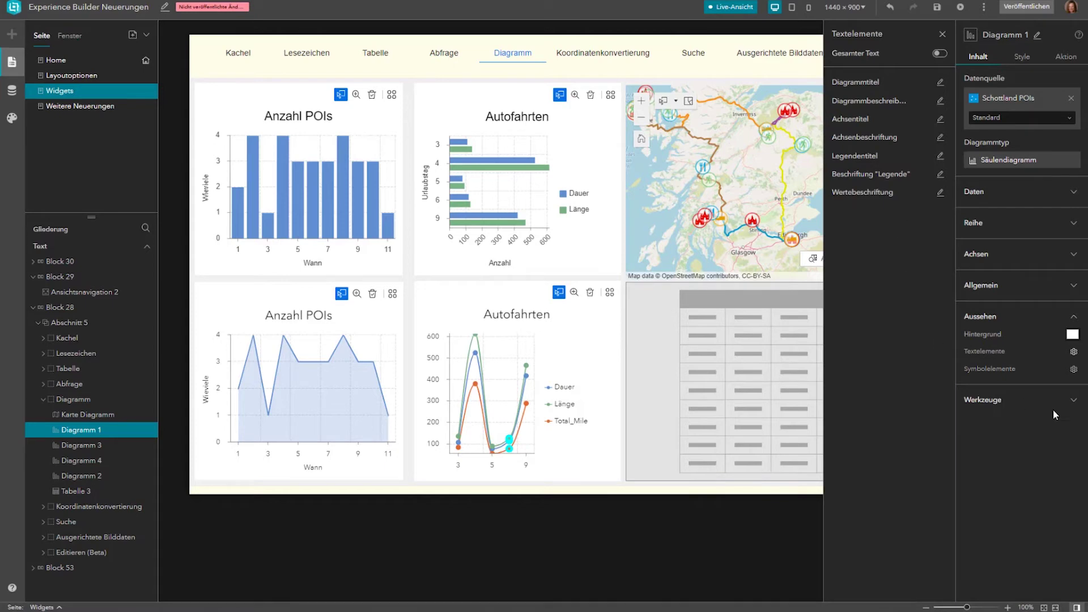
pyautogui.click(1074, 369)
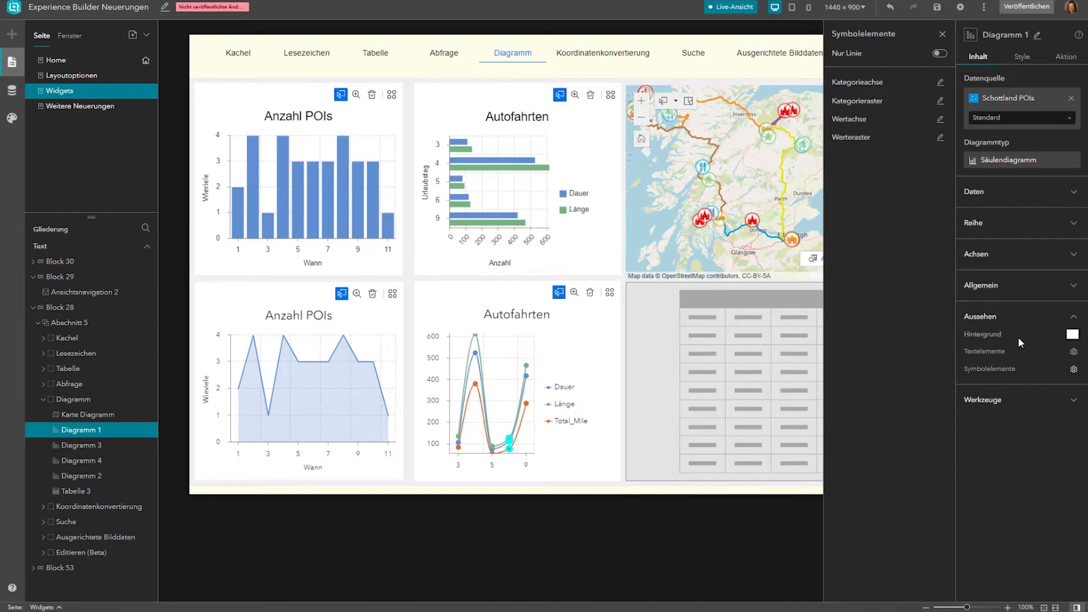
pyautogui.click(942, 35)
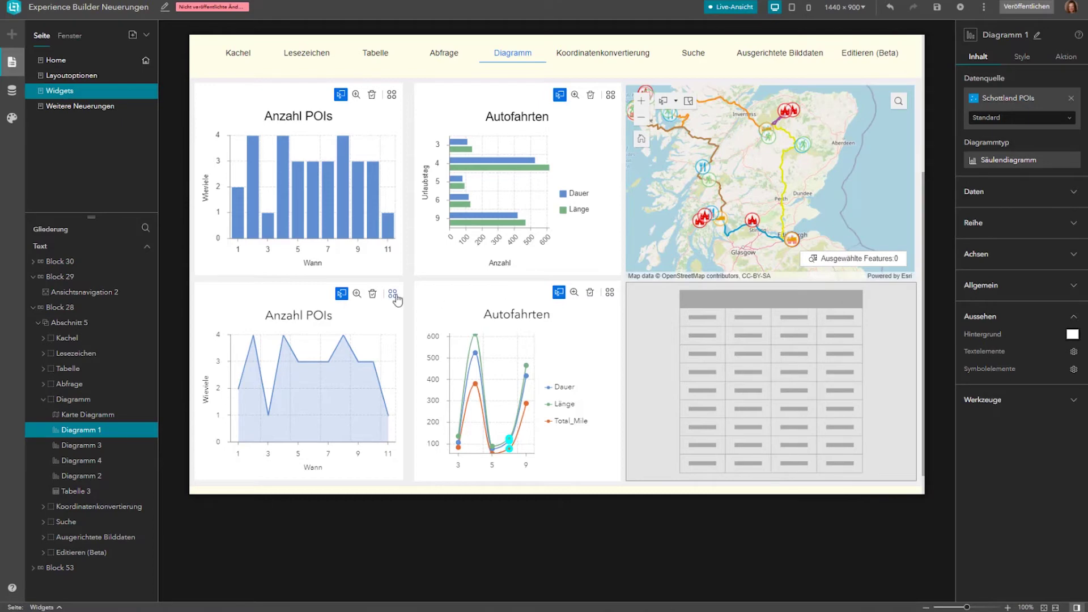
# Step: Select the column for Wann 8 in the Anzahl POIs column chart
pyautogui.moveTo(344, 232)
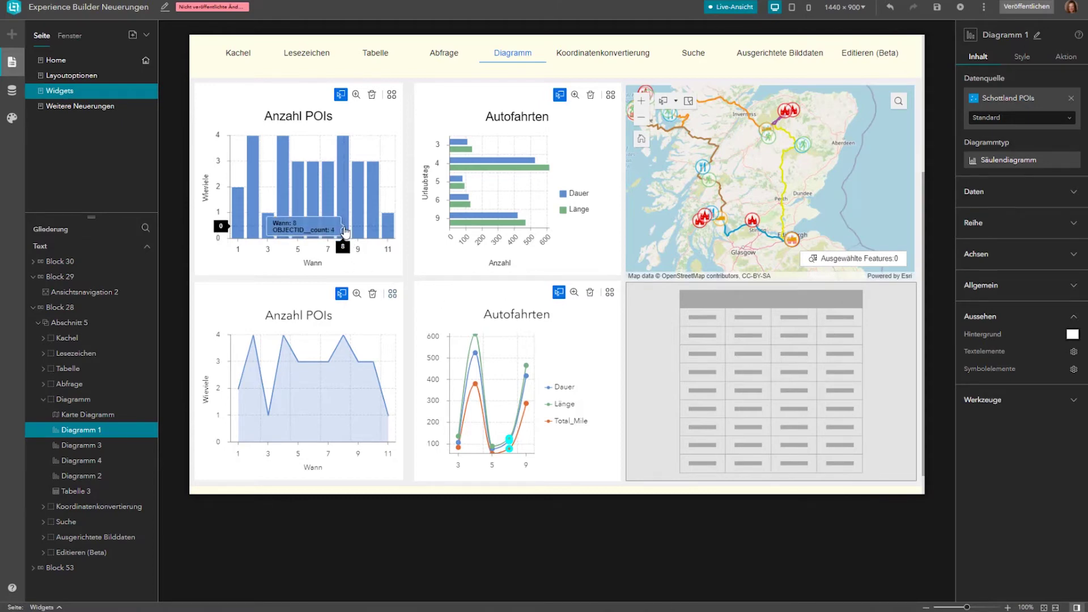
pyautogui.click(345, 231)
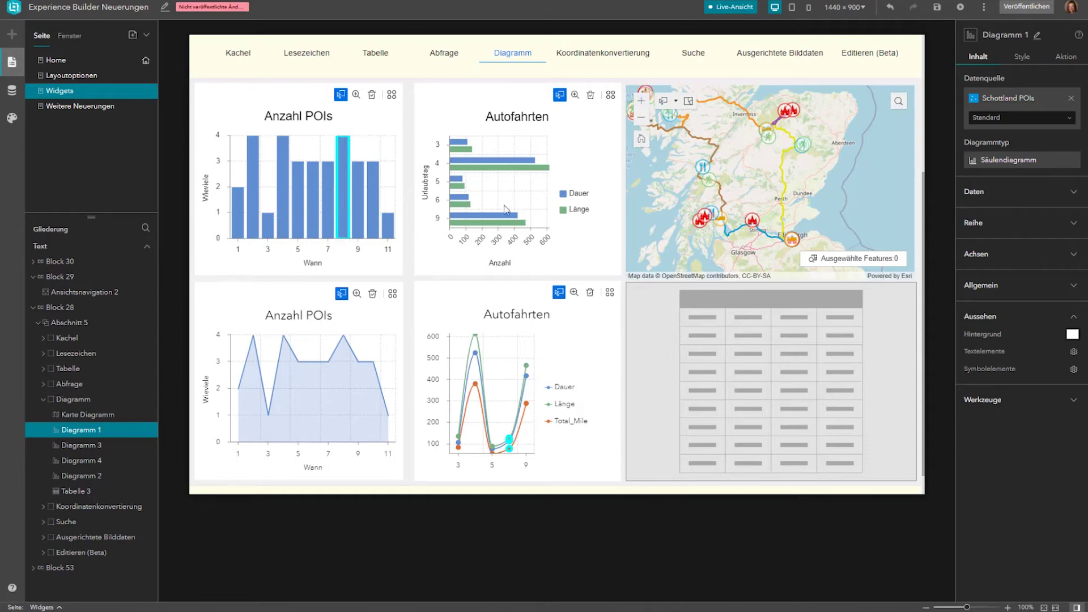
pyautogui.moveTo(362, 242)
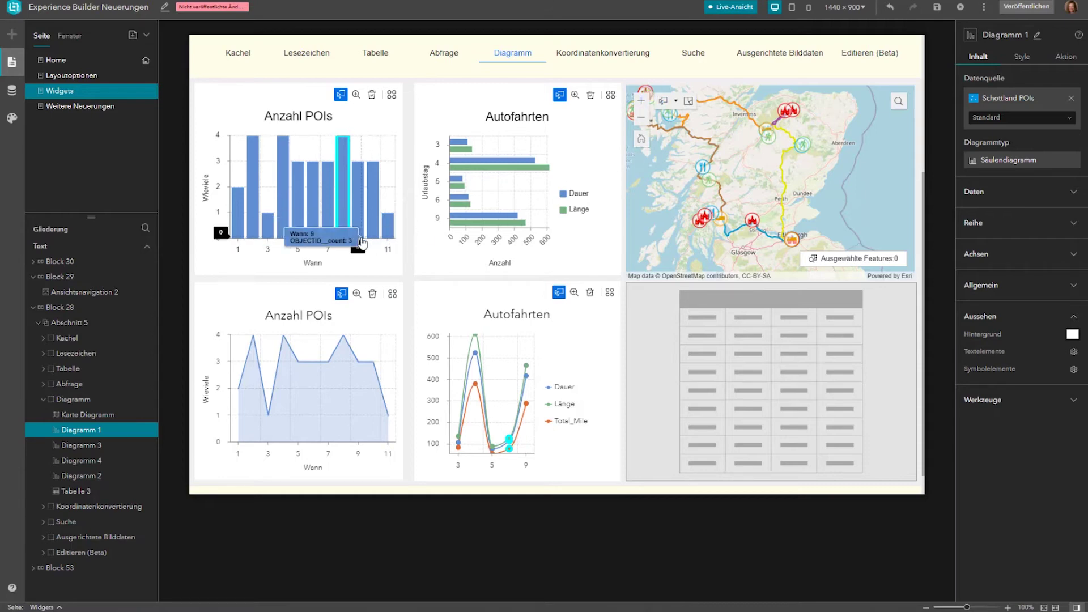
# Step: Select the Urlaubstag 9 bars in the Autofahrten bar chart and show the chart's statistics in the table
pyautogui.click(471, 225)
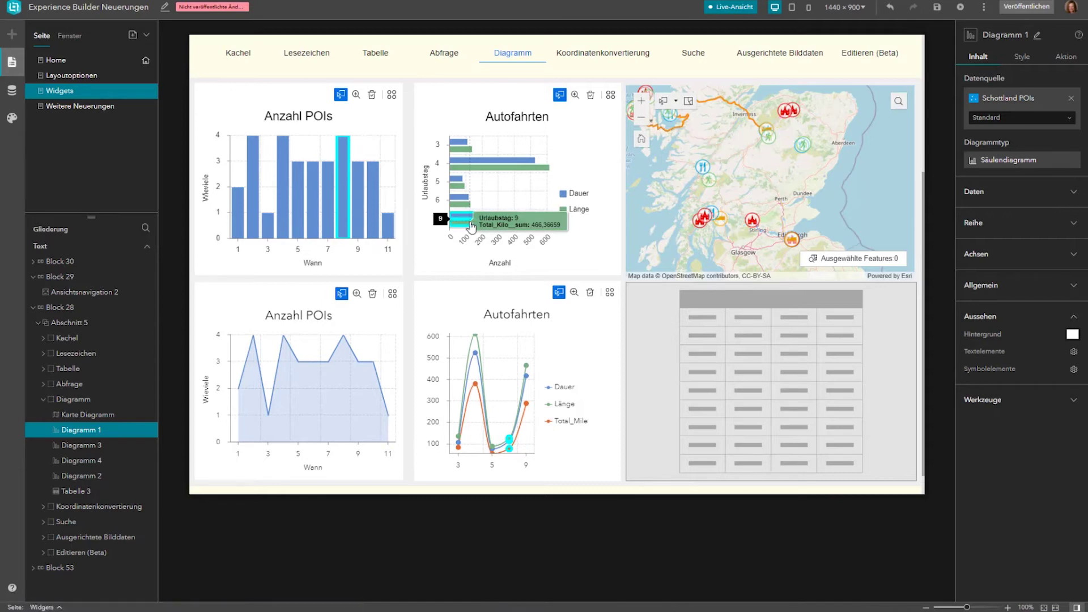
pyautogui.moveTo(460, 221)
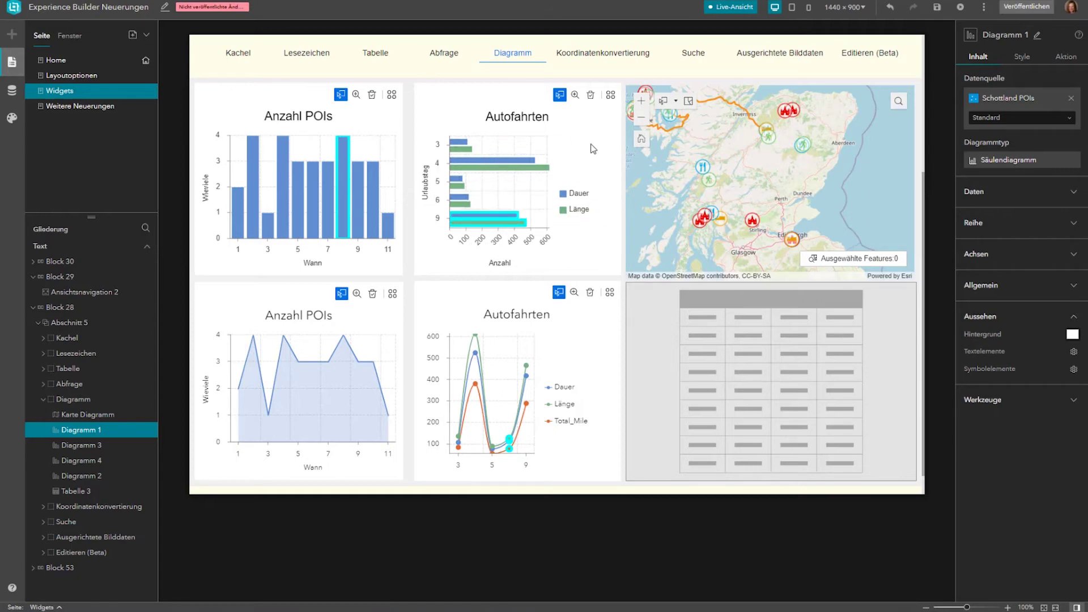
pyautogui.click(611, 97)
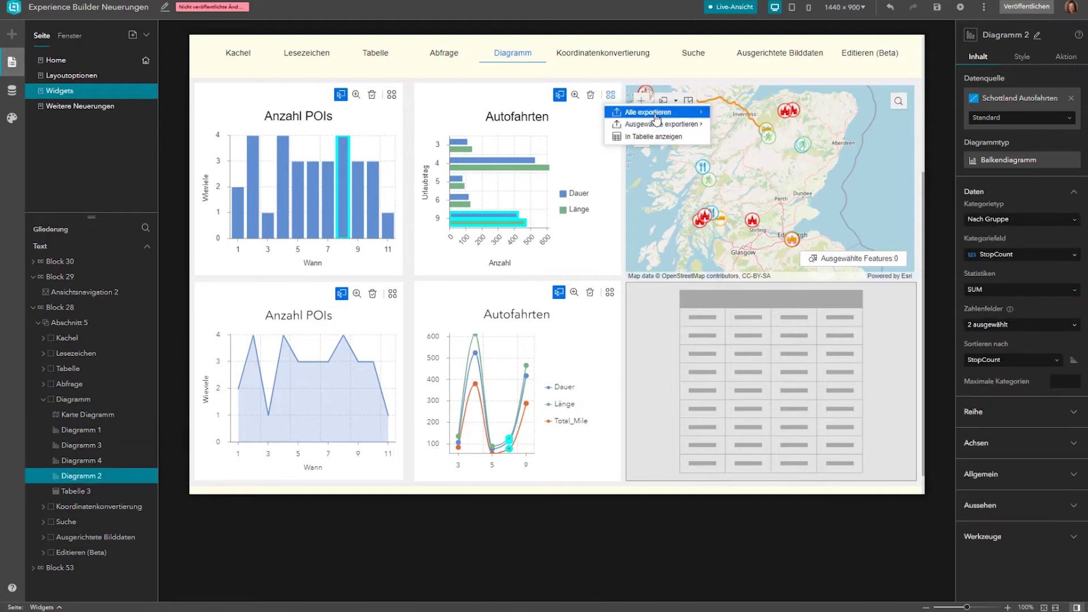
pyautogui.click(652, 137)
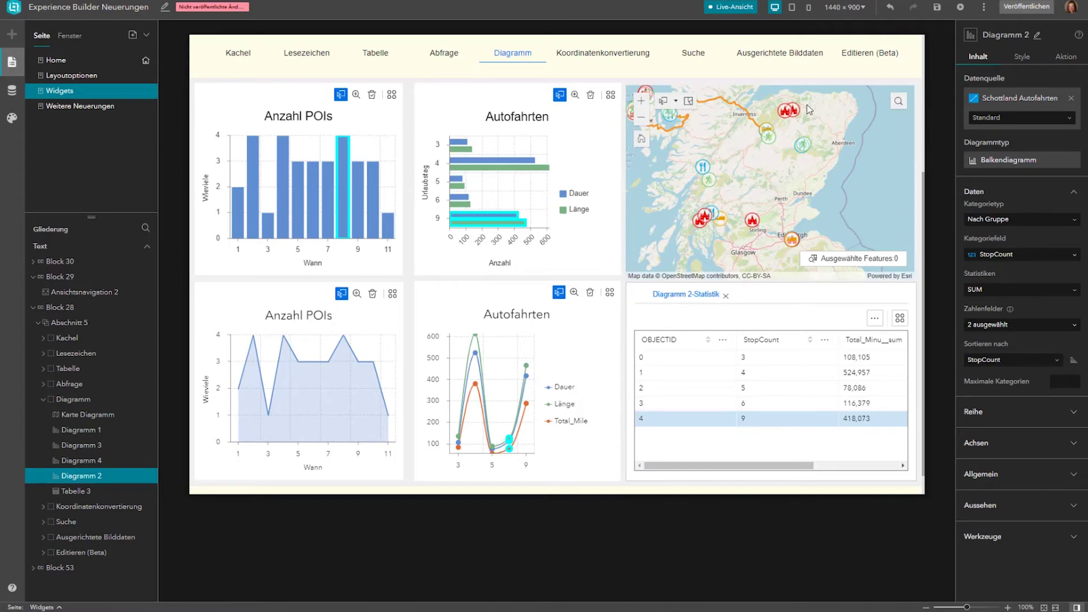
# Step: Open the Koordinatenkonvertierung view and convert the suggested street address into all listed coordinate formats
pyautogui.click(603, 53)
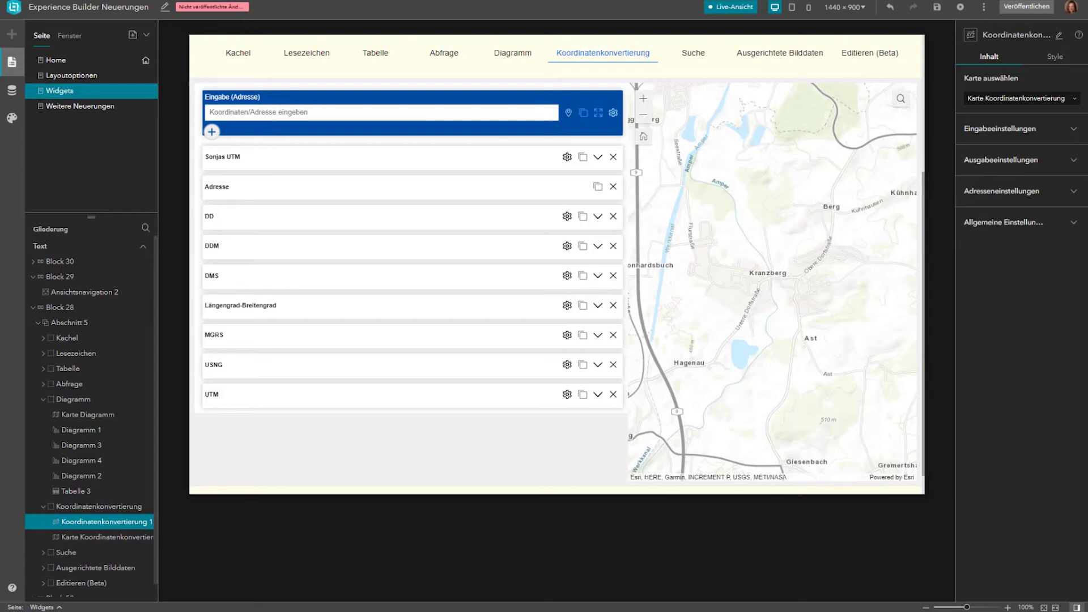
pyautogui.click(280, 113)
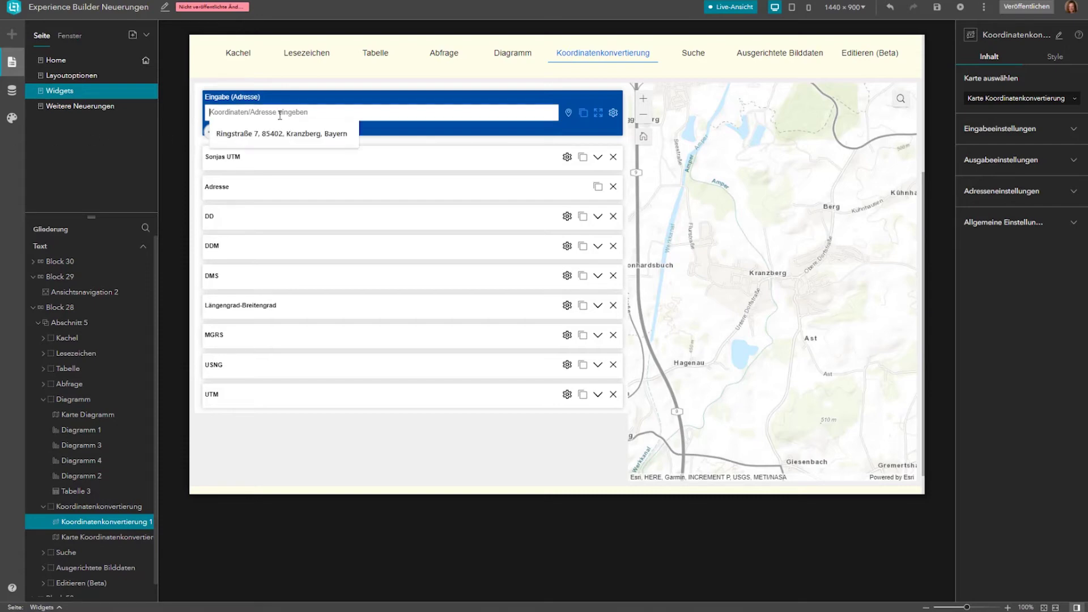
pyautogui.click(272, 135)
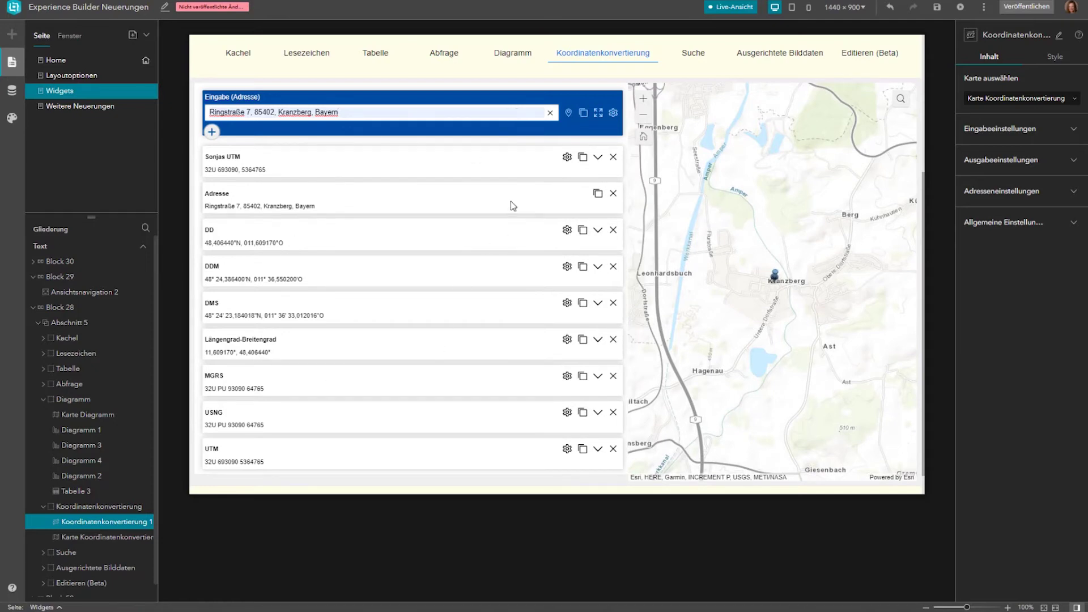
# Step: Pick a new input point on the map just west of the Kranzberg label for coordinate conversion
pyautogui.click(568, 113)
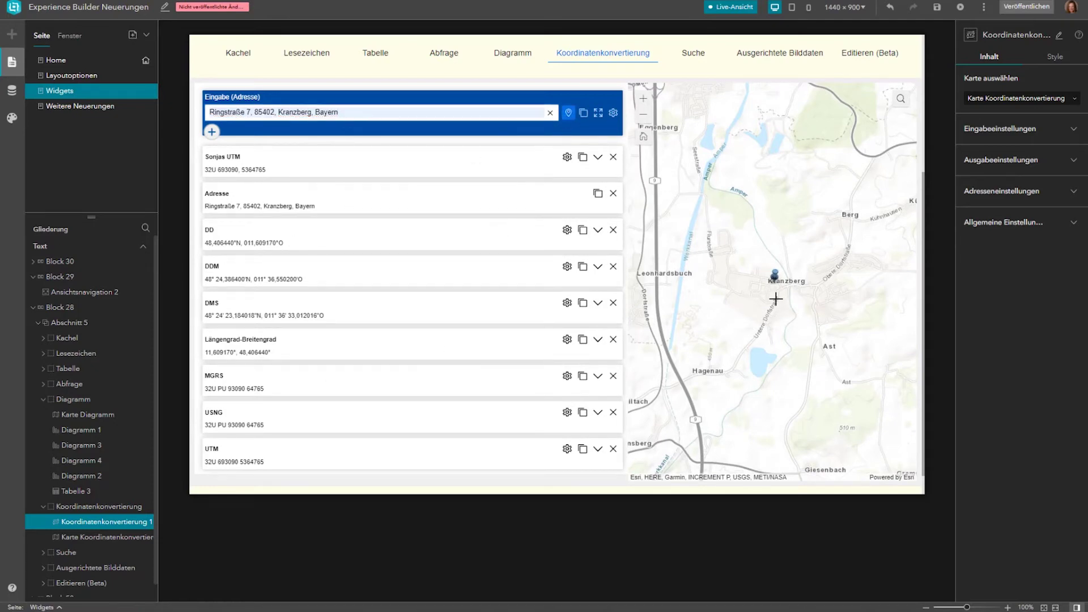
pyautogui.click(764, 286)
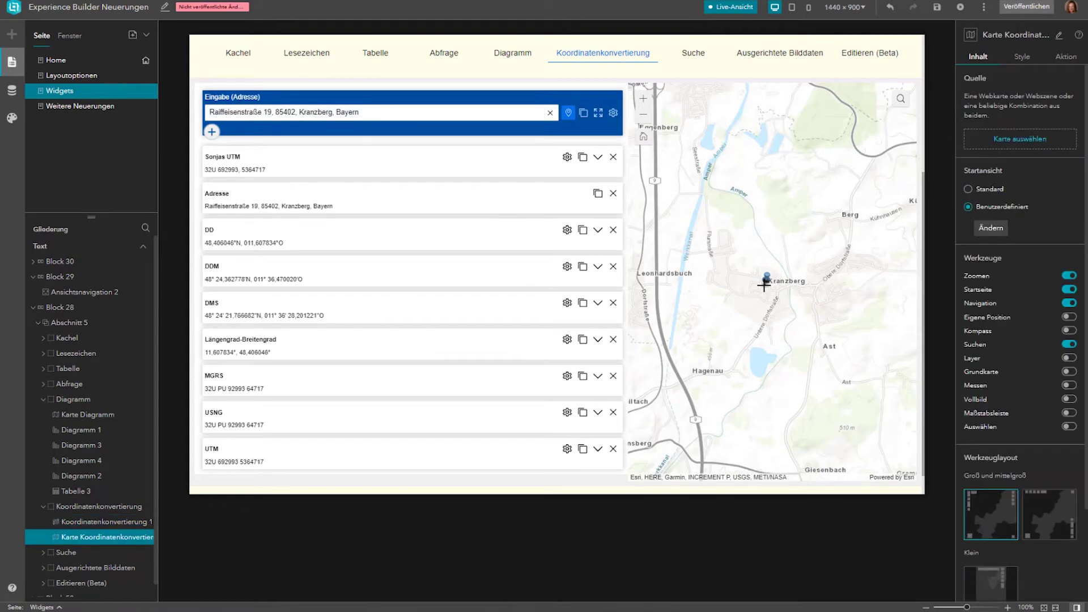
pyautogui.click(254, 214)
# Step: Open the Suche view, search for Skye and choose Skye Museum of Island Life from the Schottland POIs suggestions
pyautogui.click(694, 57)
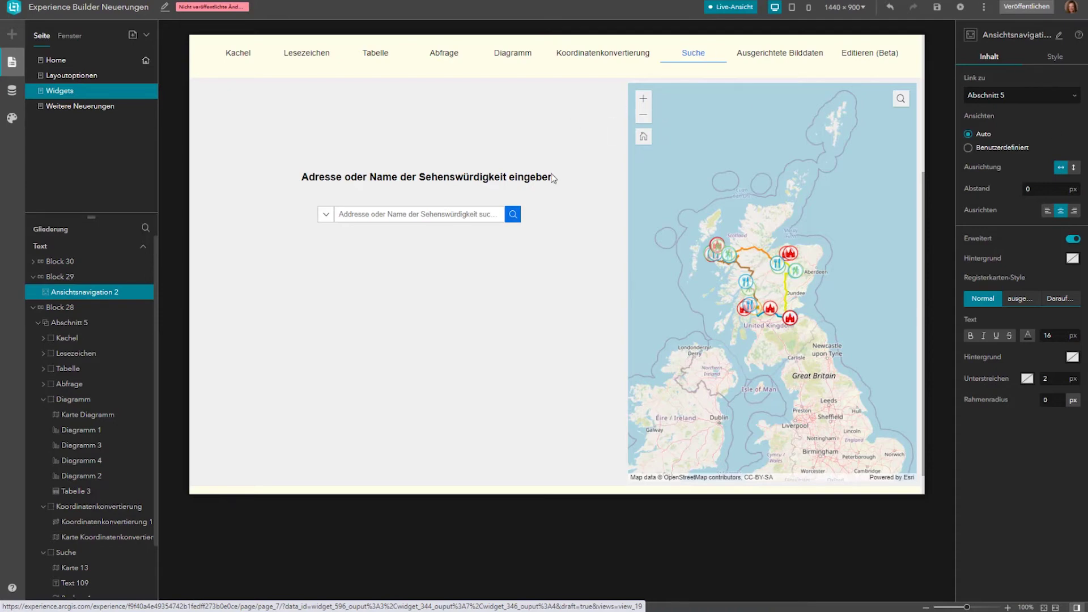
pyautogui.click(485, 213)
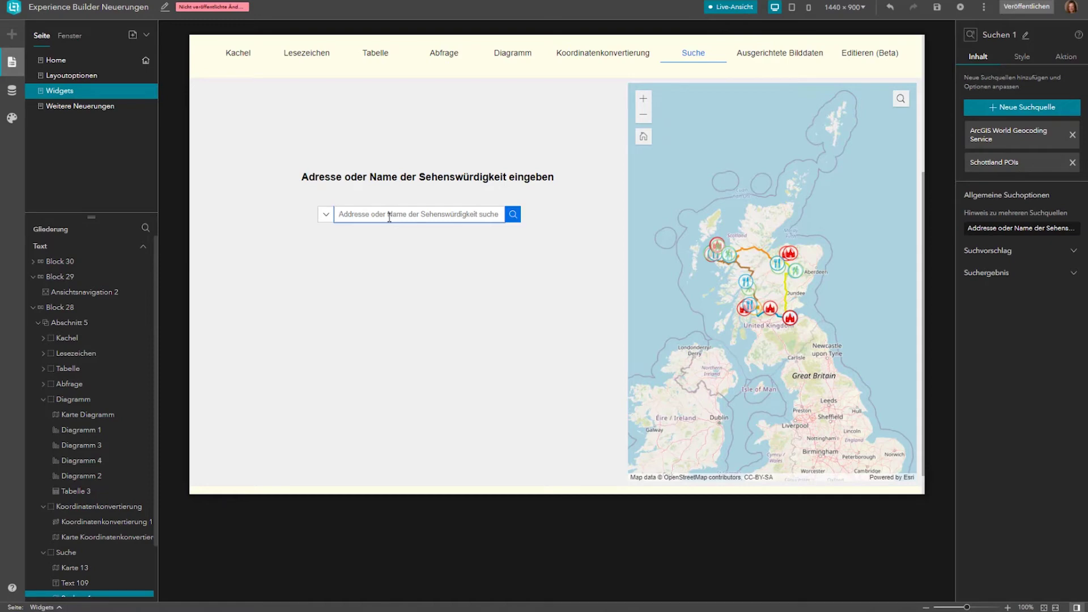
pyautogui.write('Skye')
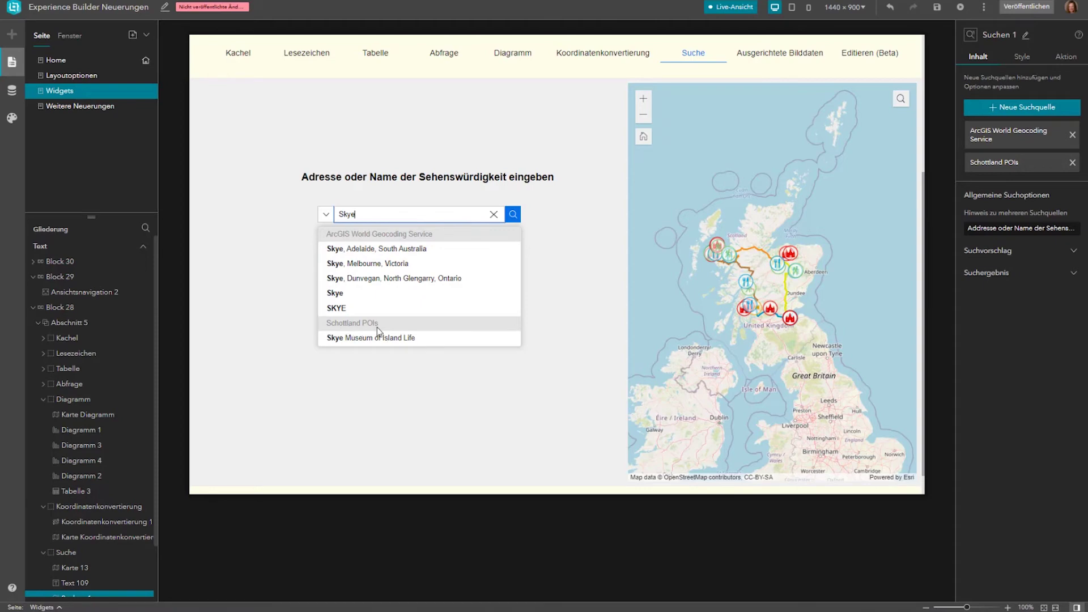
pyautogui.click(360, 340)
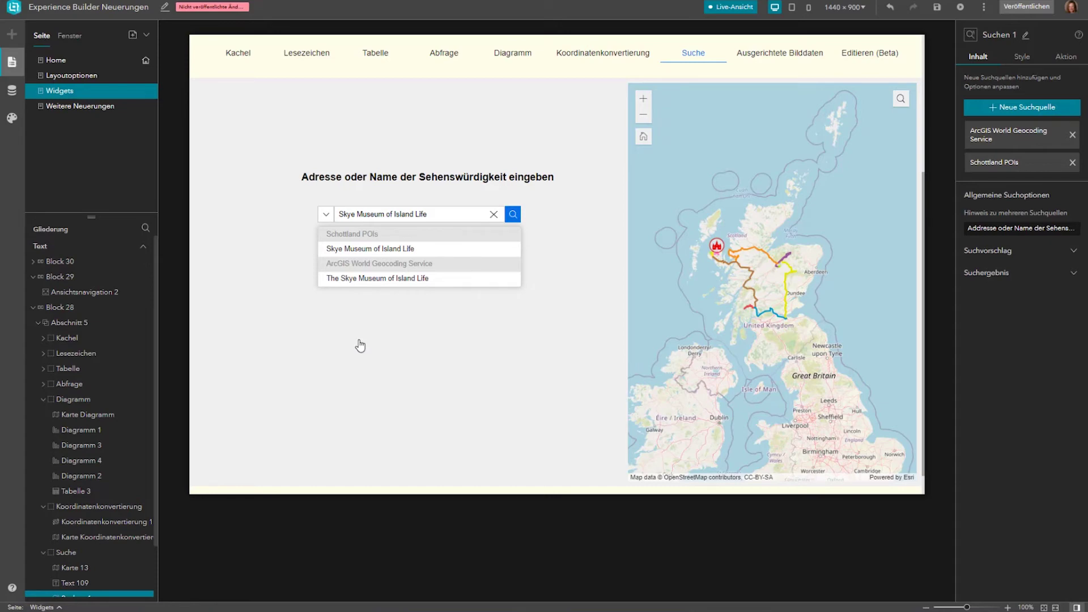
# Step: In the Ausgerichtete Bilddaten view, hide the green coverage area and zoom the map in on the red image footprint
pyautogui.click(806, 56)
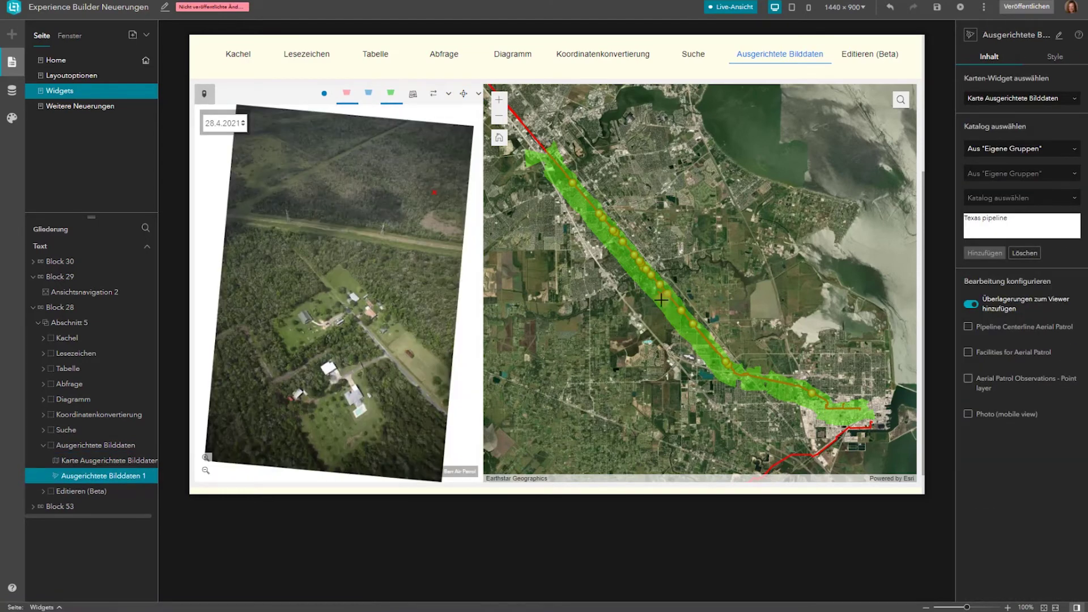
pyautogui.click(390, 93)
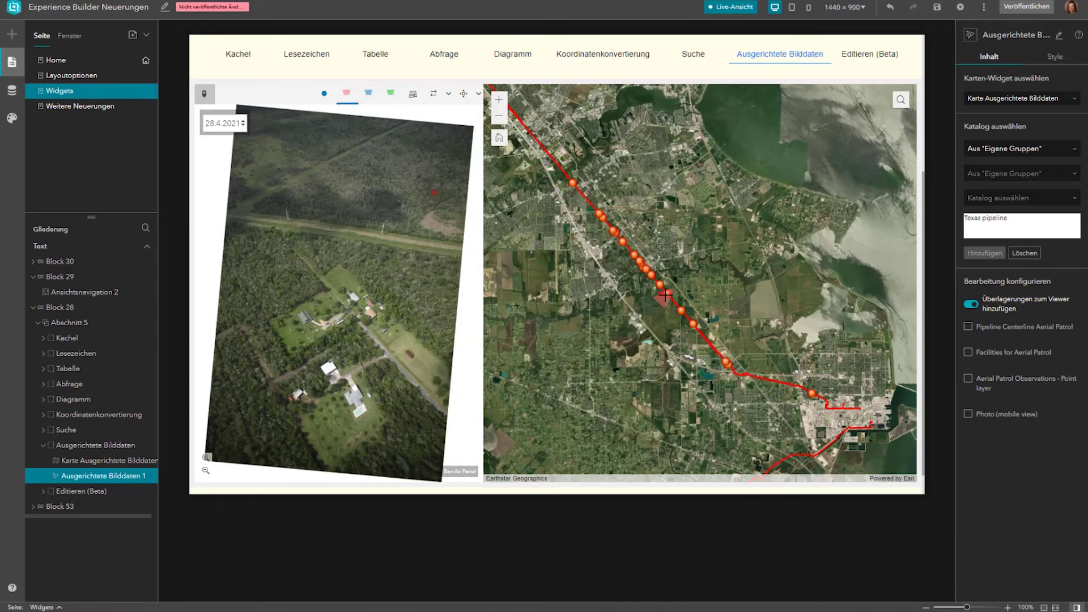
pyautogui.scroll(3, 665, 303)
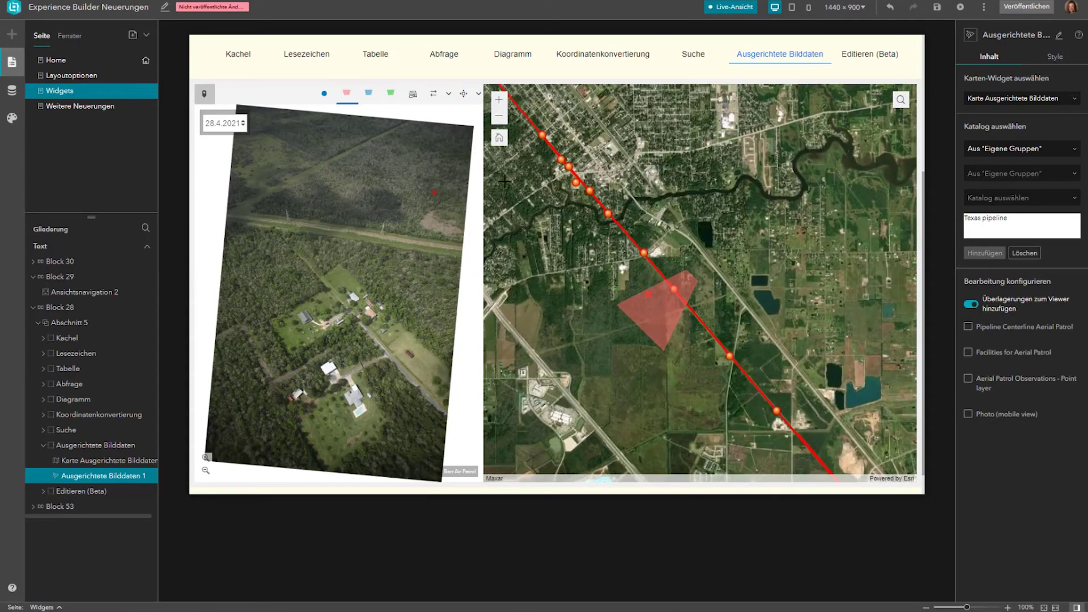
# Step: Show the Pipeline Centerline Aerial Patrol and Aerial Patrol Observations - Point layer overlays in the image viewer
pyautogui.click(413, 95)
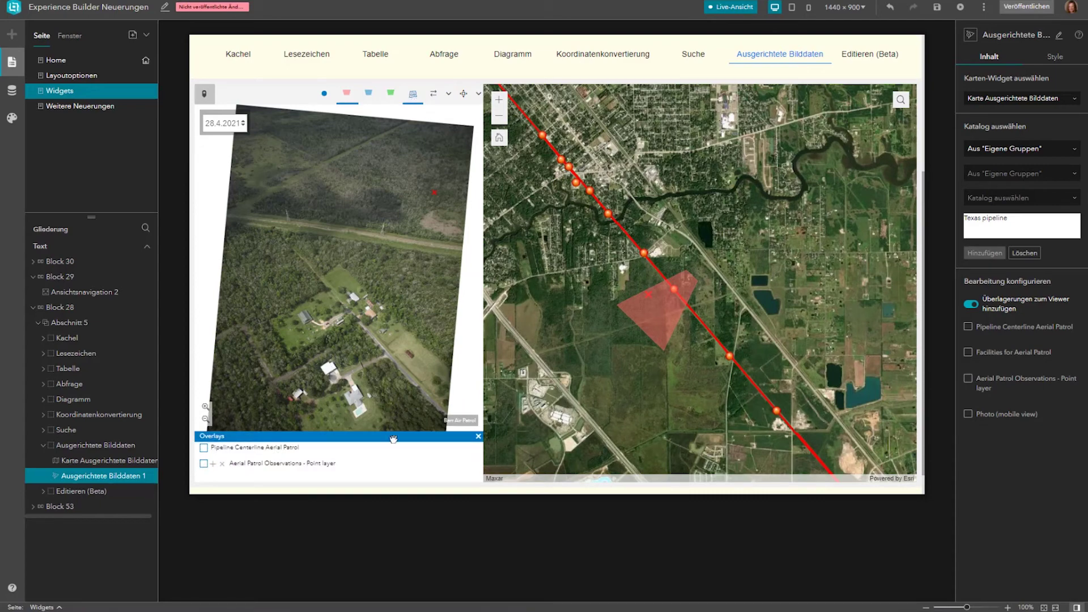
pyautogui.click(204, 449)
pyautogui.click(204, 464)
# Step: Add an observation point on the pipeline line in the aerial image and save its Issue as "bitte inspizieren"
pyautogui.click(213, 464)
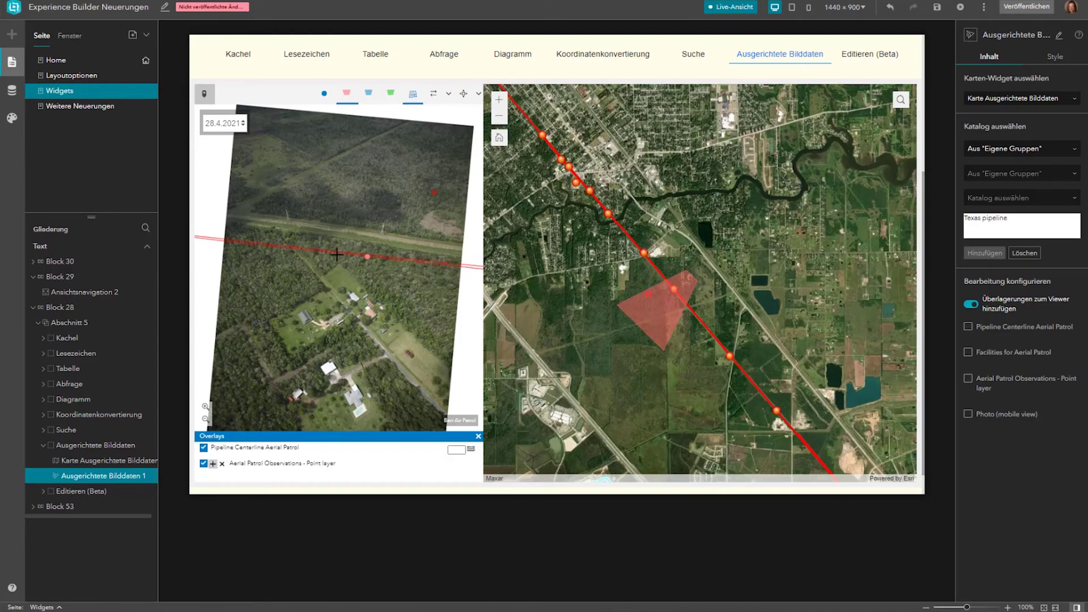
pyautogui.click(298, 250)
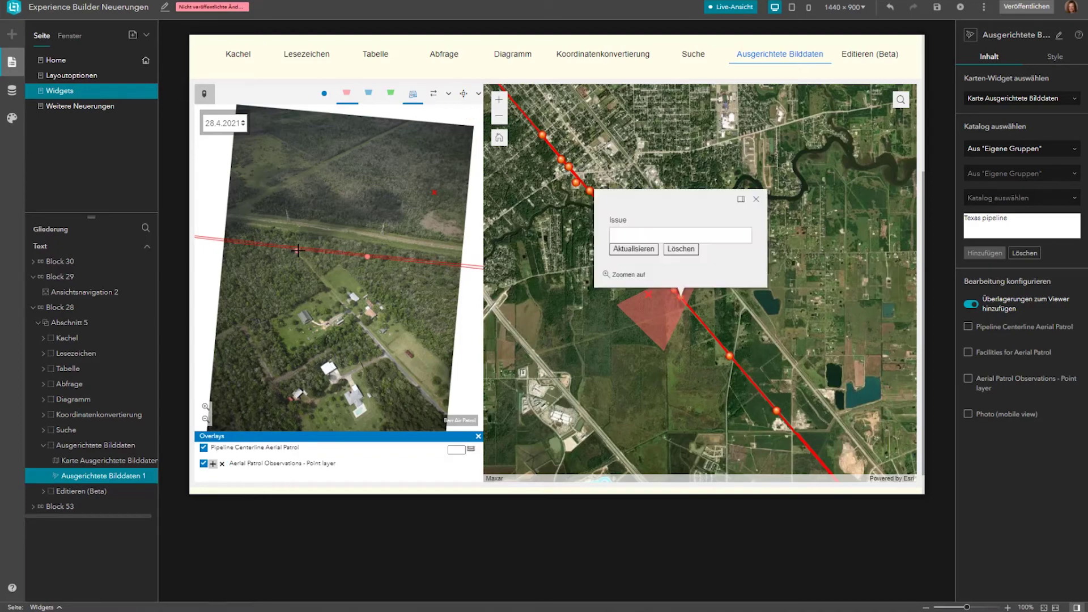
pyautogui.click(642, 234)
pyautogui.write('bitte inspizieren')
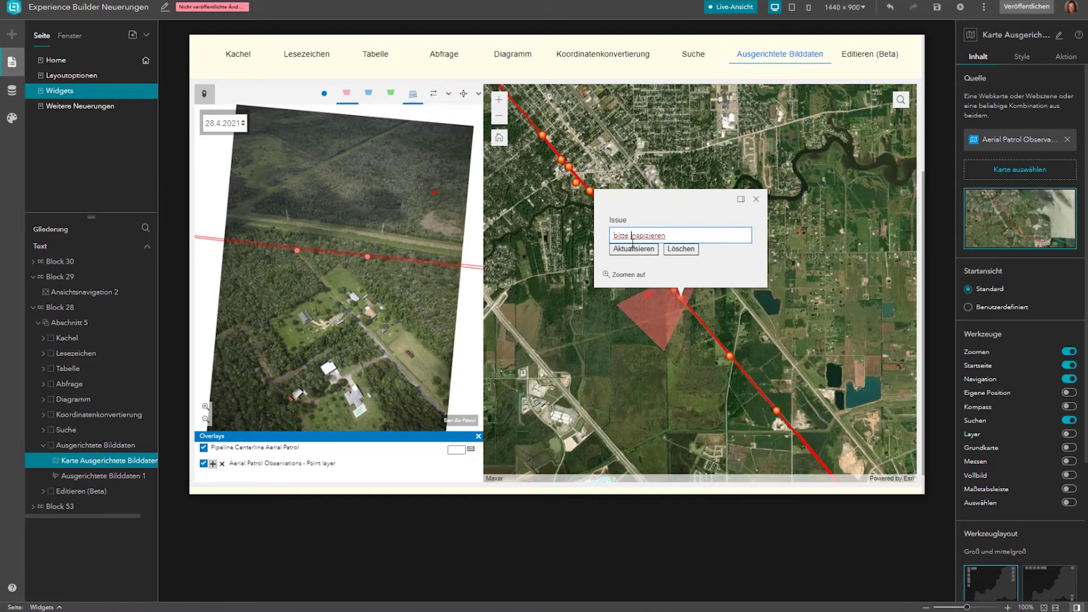
pyautogui.click(637, 249)
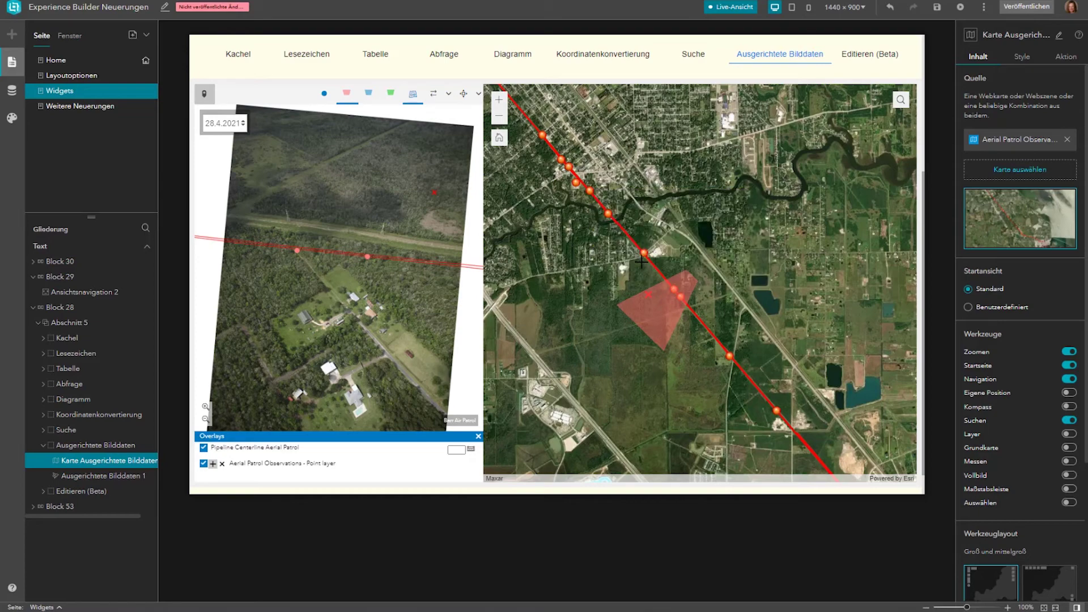
# Step: In the Editieren (Beta) view, edit the green hiking route's attributes, setting Dauer to 4, and update the feature
pyautogui.click(877, 62)
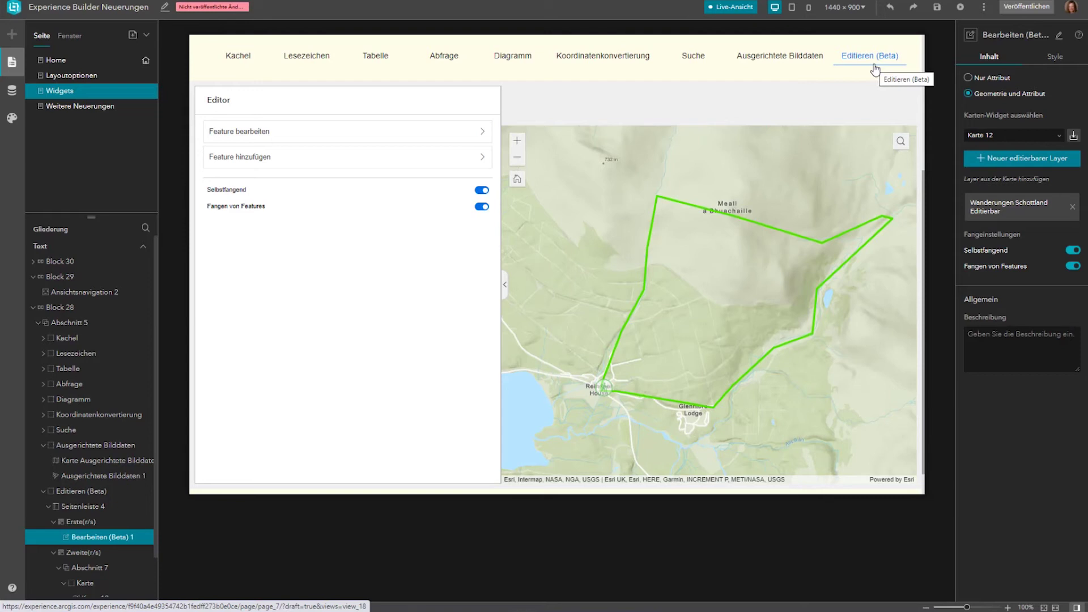
pyautogui.click(647, 266)
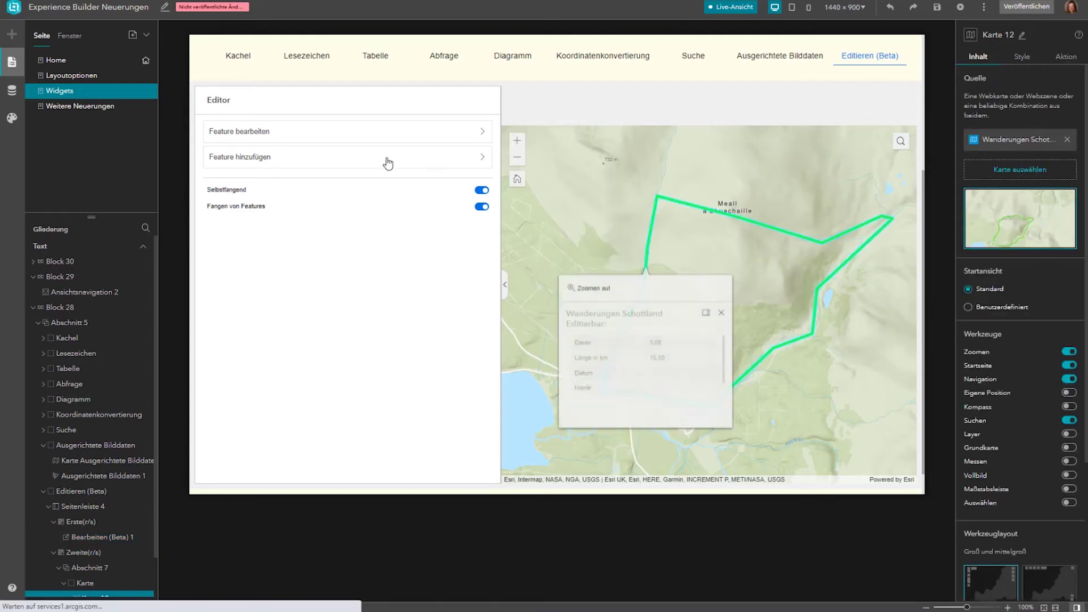
pyautogui.click(267, 134)
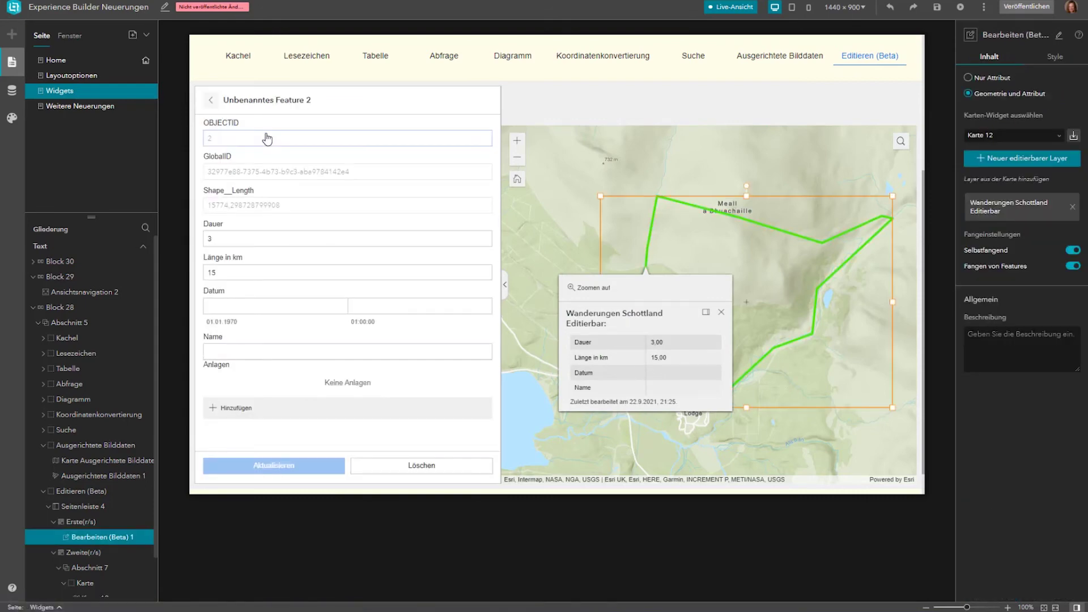
pyautogui.click(222, 238)
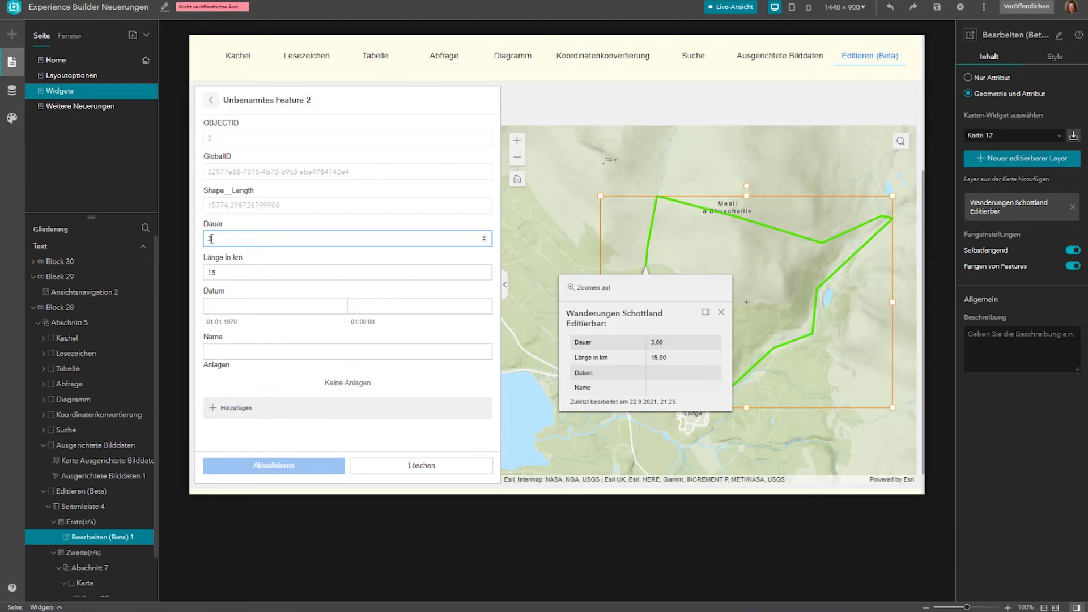
pyautogui.write('5')
pyautogui.press('BackSpace')
pyautogui.press('BackSpace')
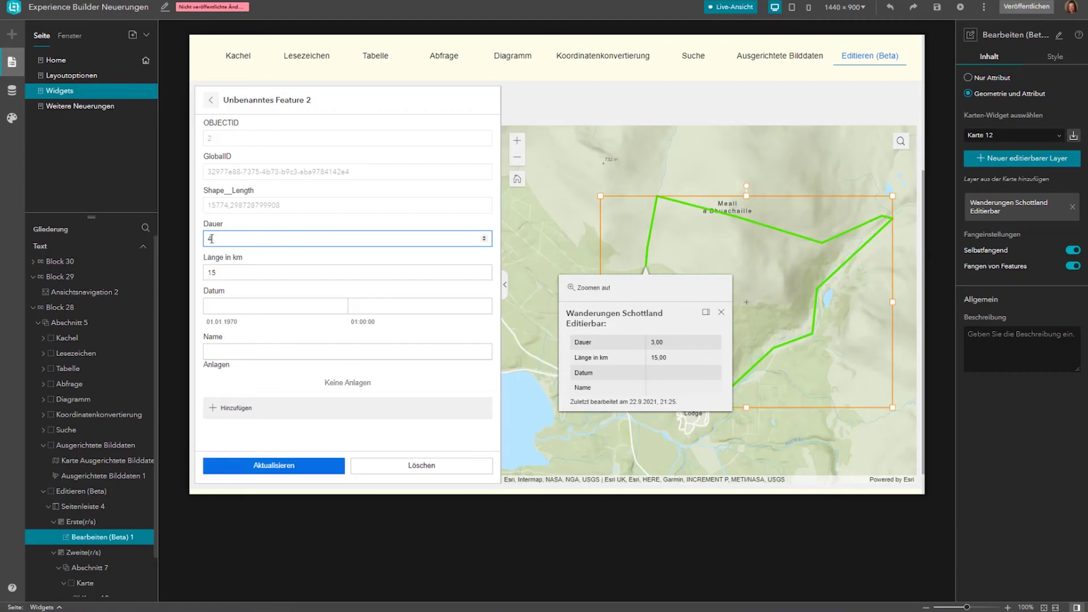
pyautogui.click(282, 468)
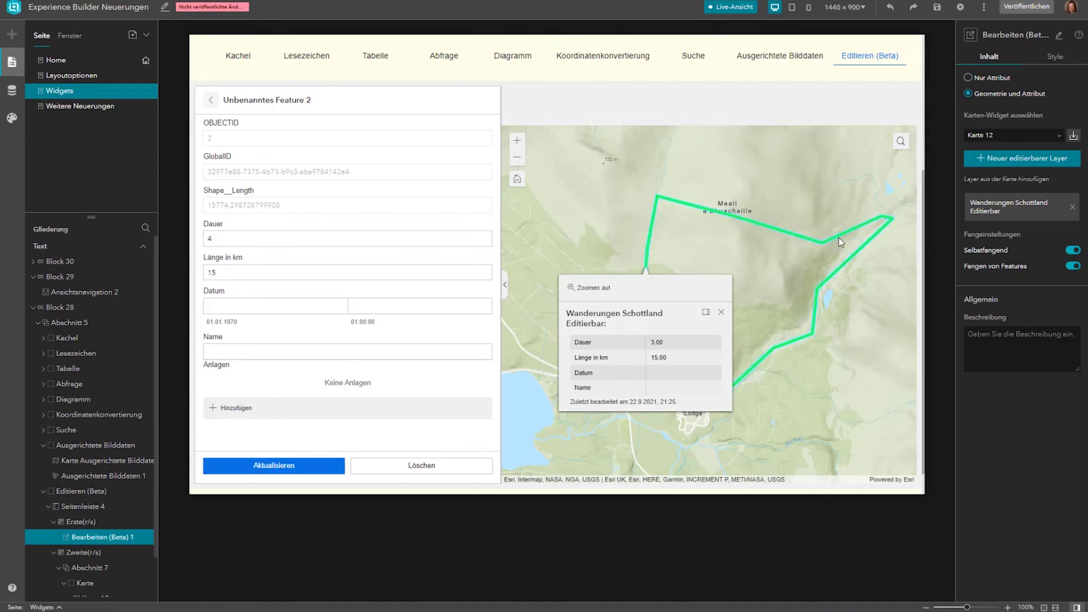
# Step: Move the route vertices east of Meall a'Bhuachaille and northeast of Glenmore Lodge slightly north, and save the geometry
pyautogui.click(774, 229)
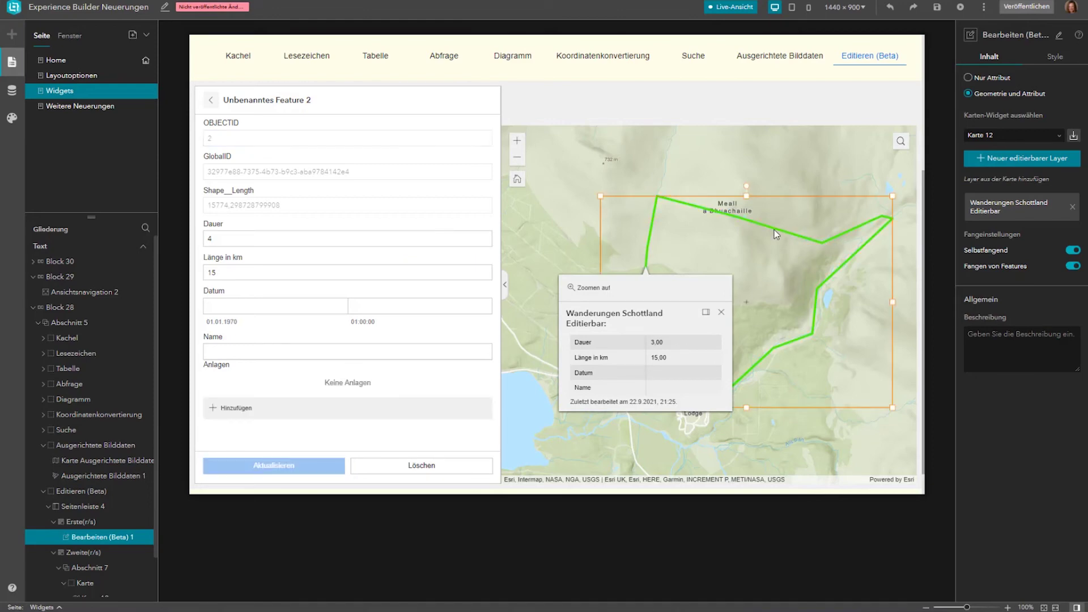
pyautogui.click(818, 244)
pyautogui.moveTo(818, 241); pyautogui.dragTo(819, 233)
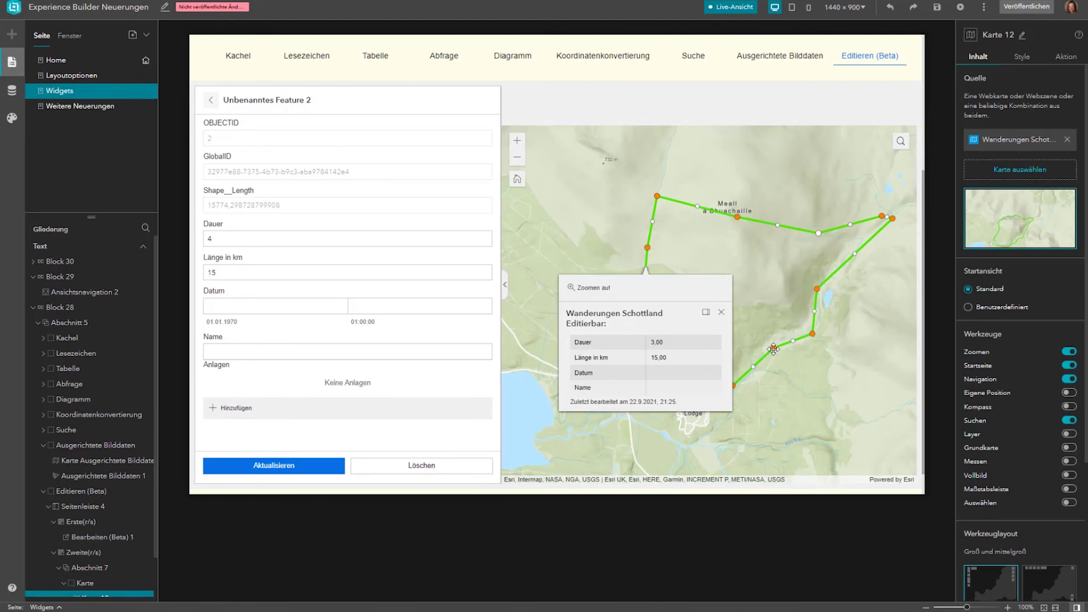
pyautogui.moveTo(774, 348); pyautogui.dragTo(777, 341)
pyautogui.click(285, 472)
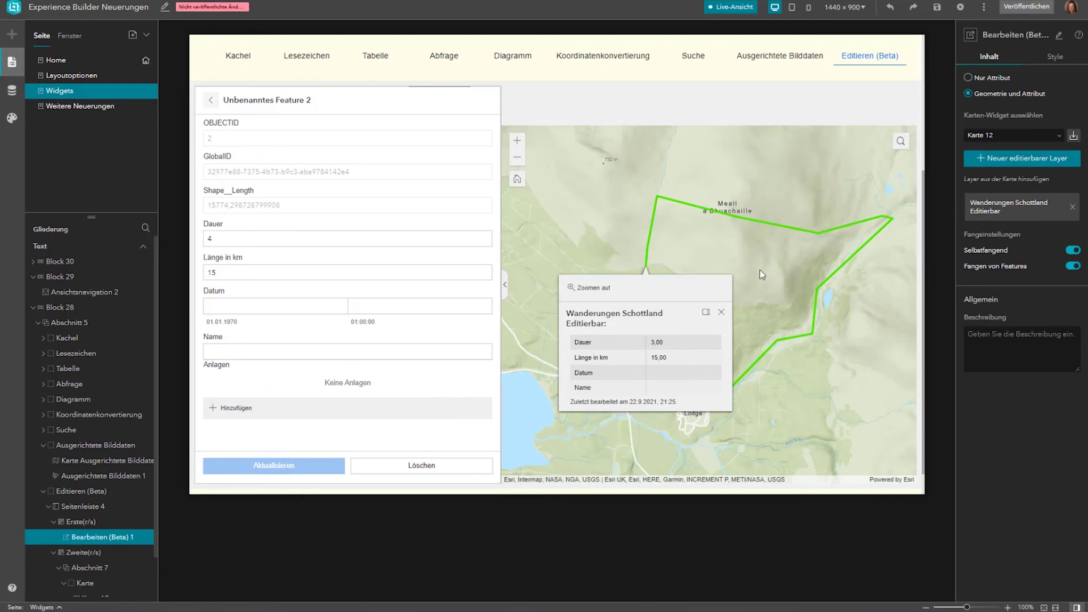
# Step: Draw a new line feature snapped to the route's northern vertices, looping back north of Meall a'Bhuachaille
pyautogui.click(212, 102)
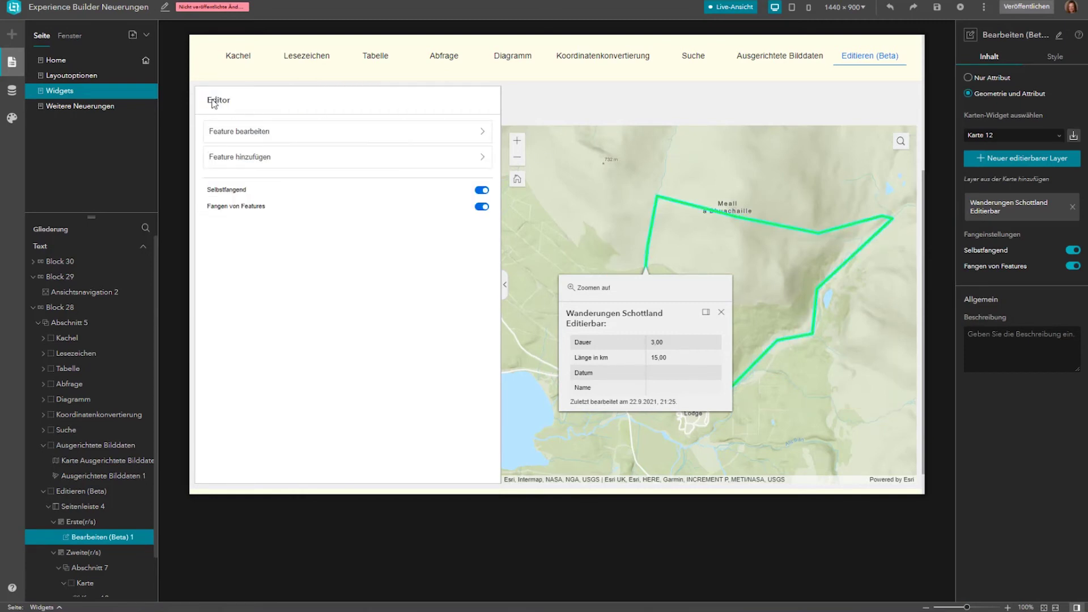
pyautogui.click(233, 164)
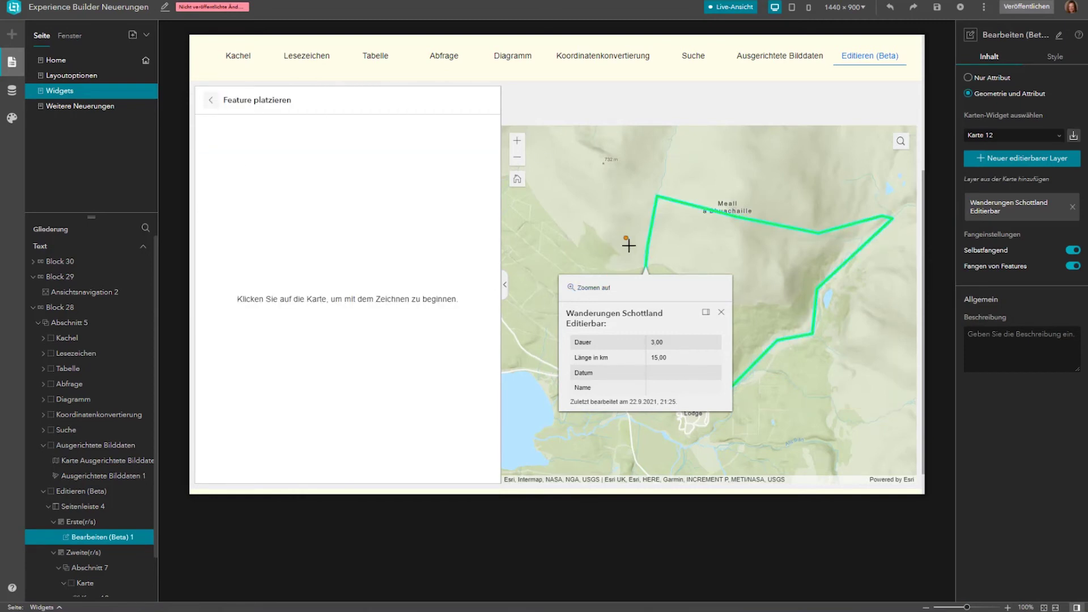
pyautogui.click(658, 195)
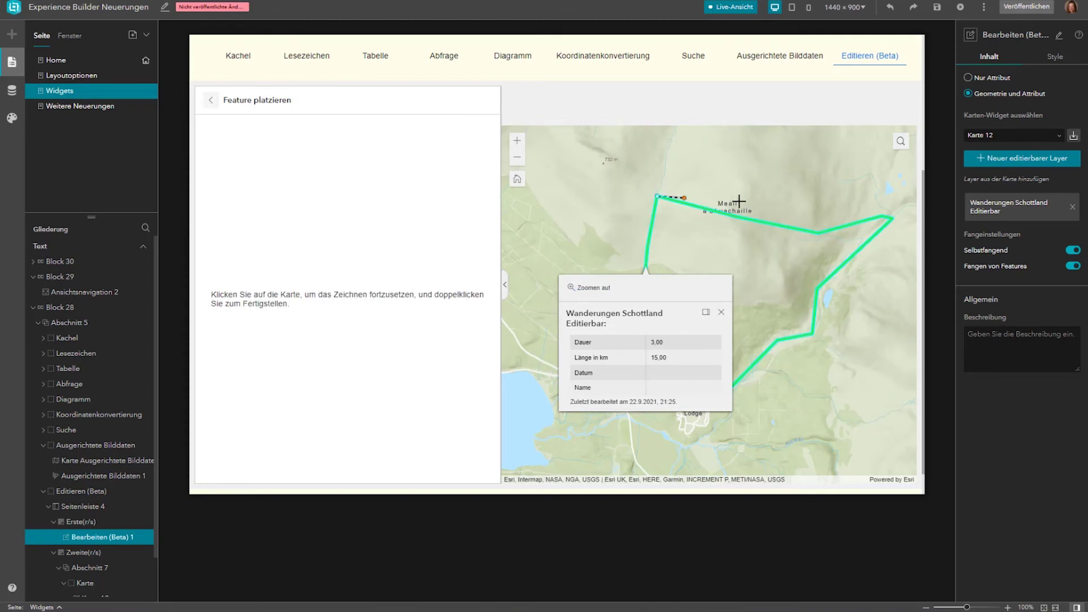
pyautogui.click(737, 217)
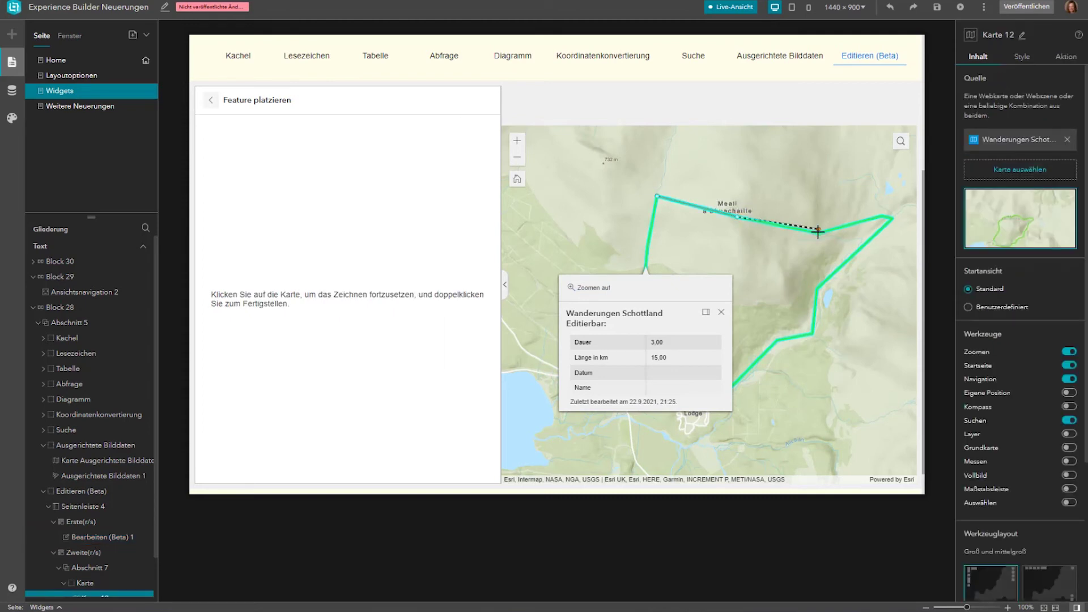
pyautogui.click(818, 233)
pyautogui.click(881, 216)
pyautogui.click(868, 184)
pyautogui.click(788, 163)
pyautogui.click(695, 151)
pyautogui.doubleClick(643, 147)
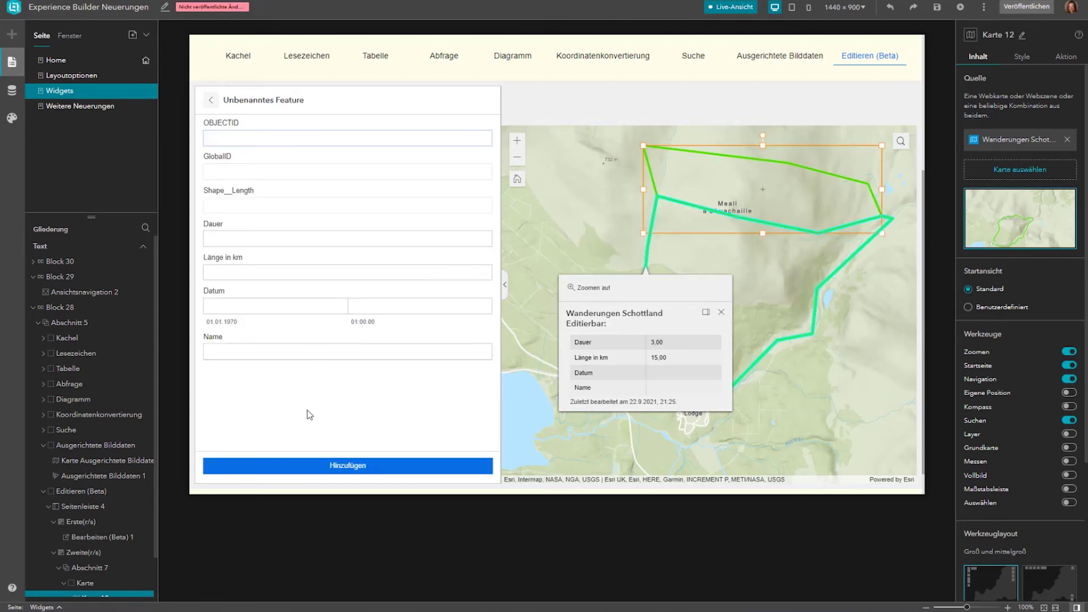
# Step: Discard the newly drawn line feature and return to the editor's start view
pyautogui.click(209, 102)
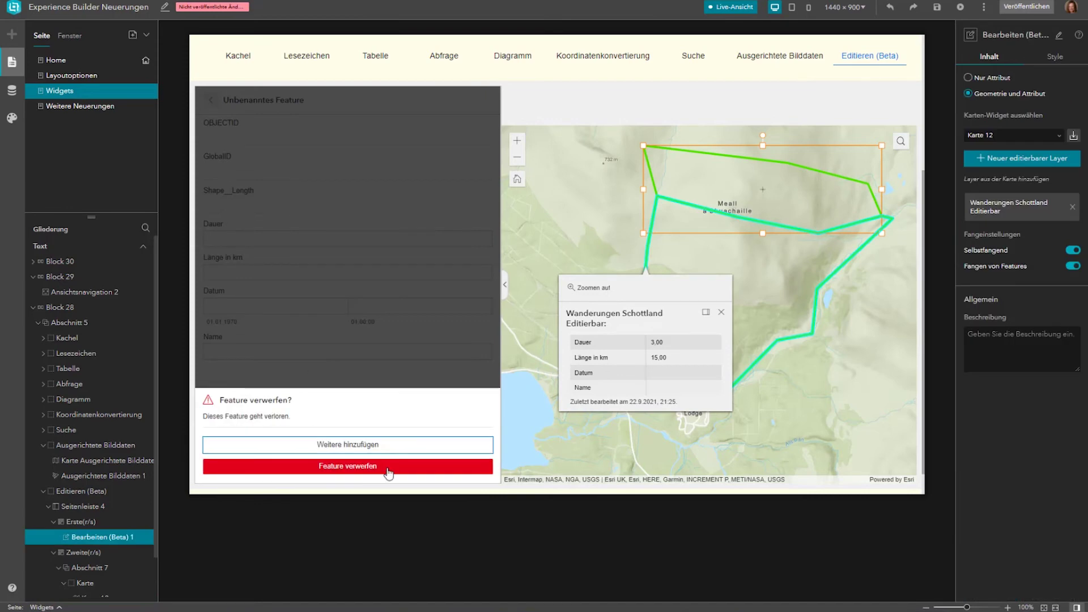
pyautogui.click(369, 472)
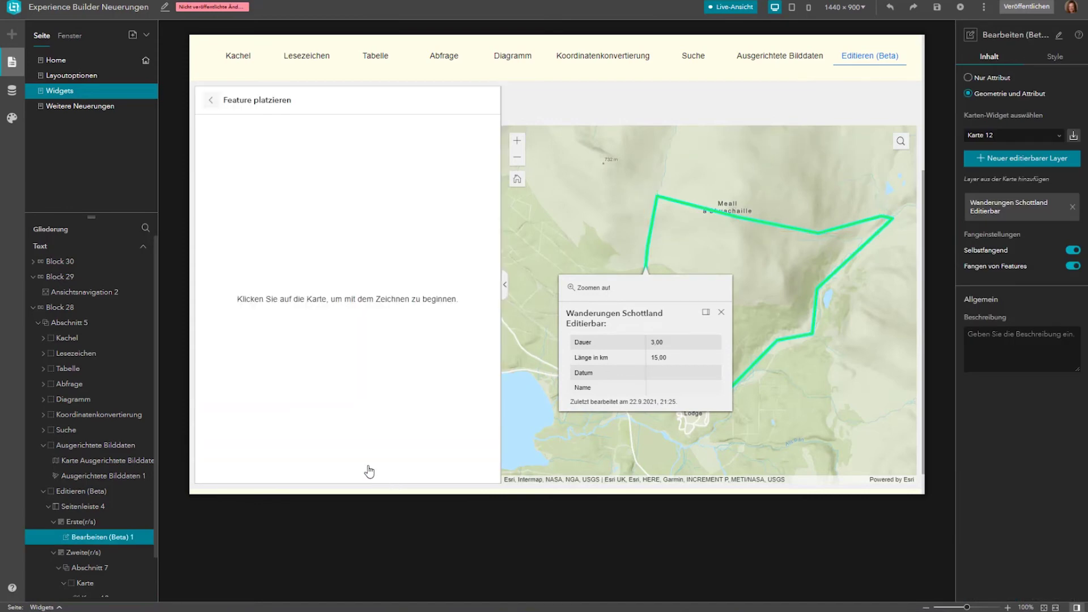
pyautogui.click(213, 104)
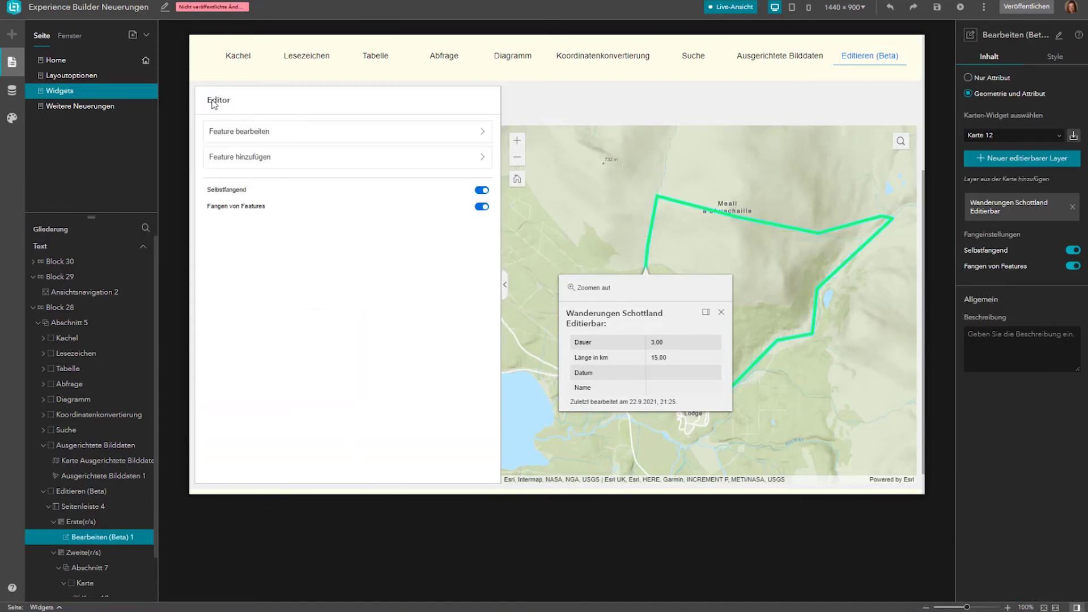
# Step: Turn off the Selbstfangend snapping option in the editor, leaving Fangen von Features on
pyautogui.click(482, 191)
pyautogui.click(483, 211)
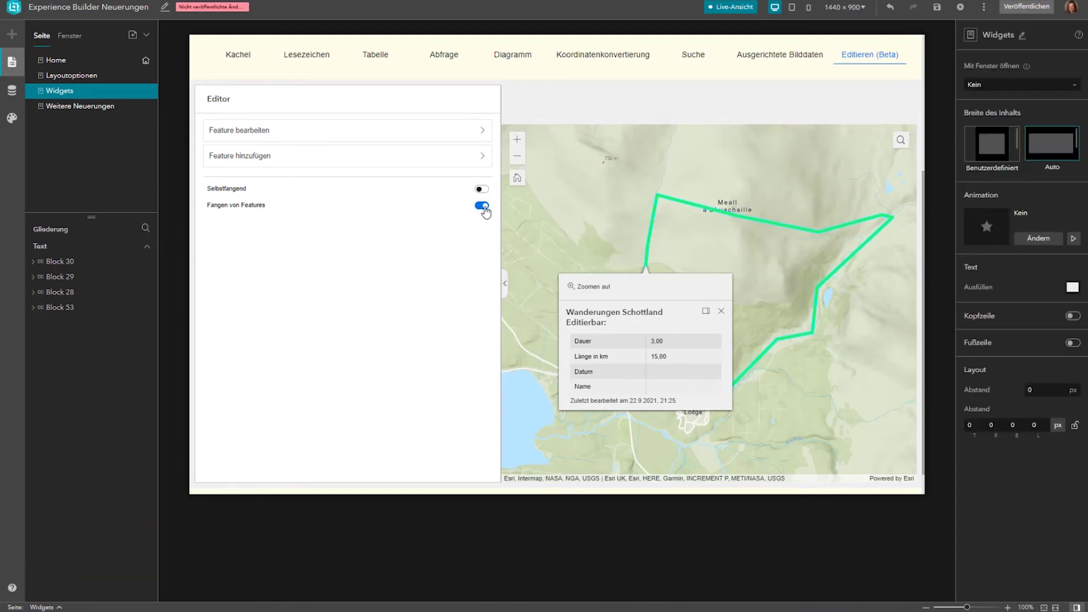
# Step: Open the Weitere Neuerungen page and compare its text sizing at 1920 × 1080 with 1440 × 900
pyautogui.scroll(-1, 476, 387)
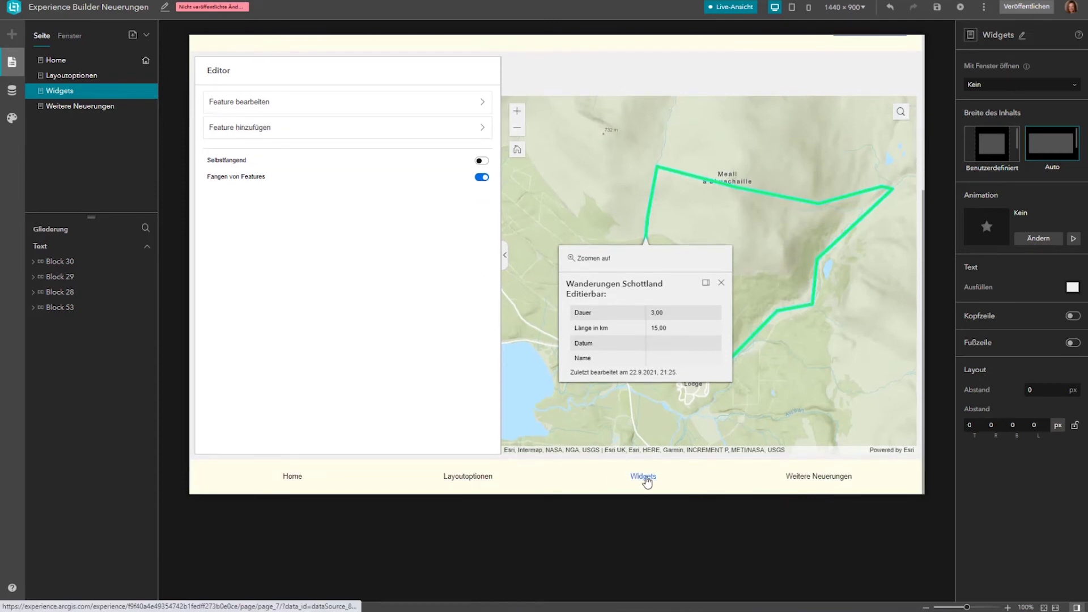
pyautogui.click(819, 480)
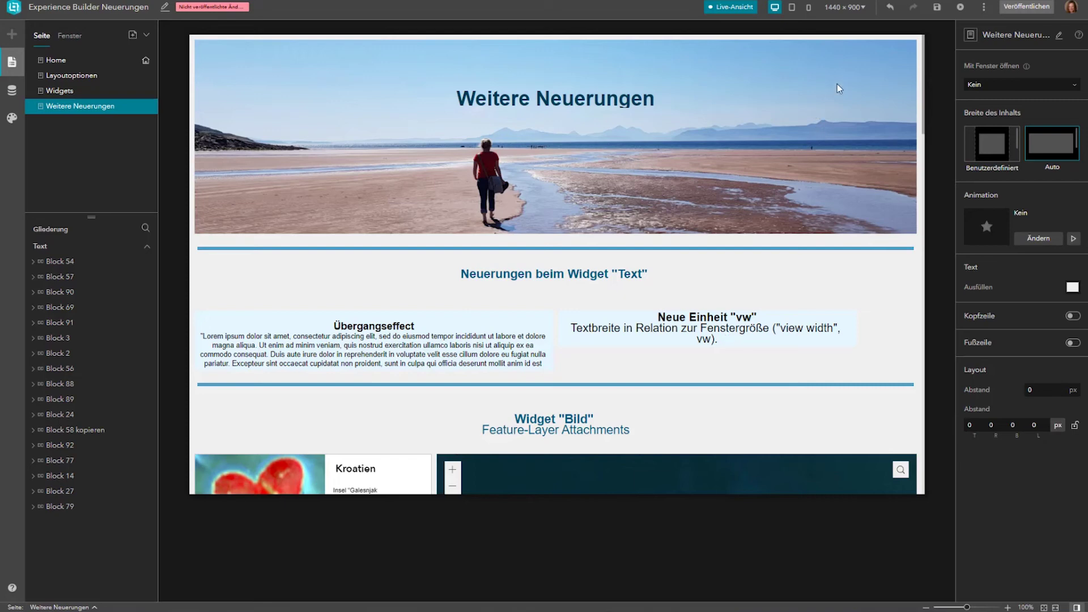
pyautogui.click(866, 10)
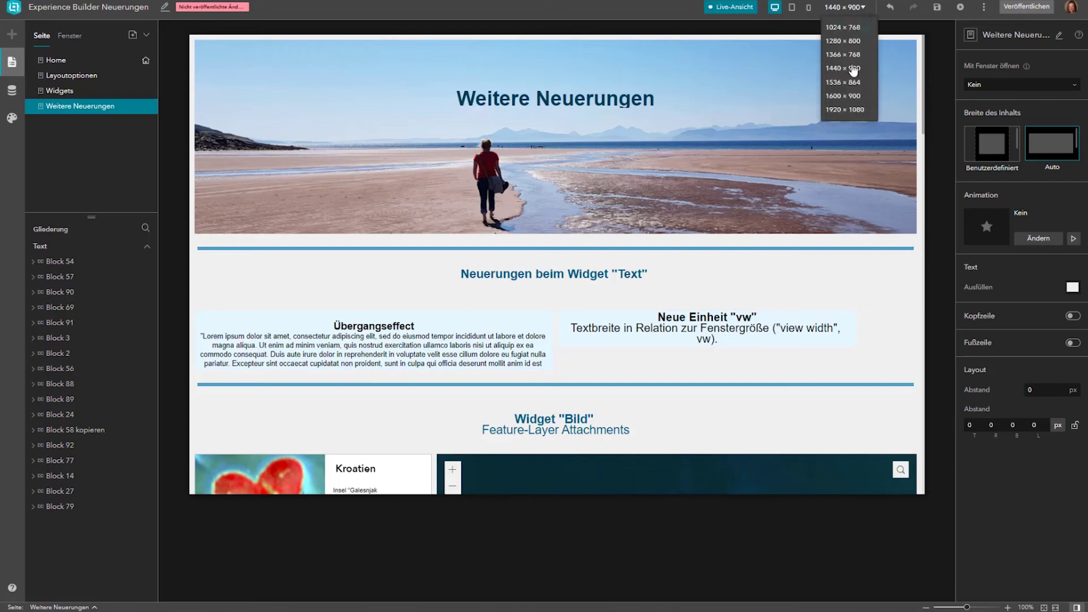
pyautogui.click(842, 110)
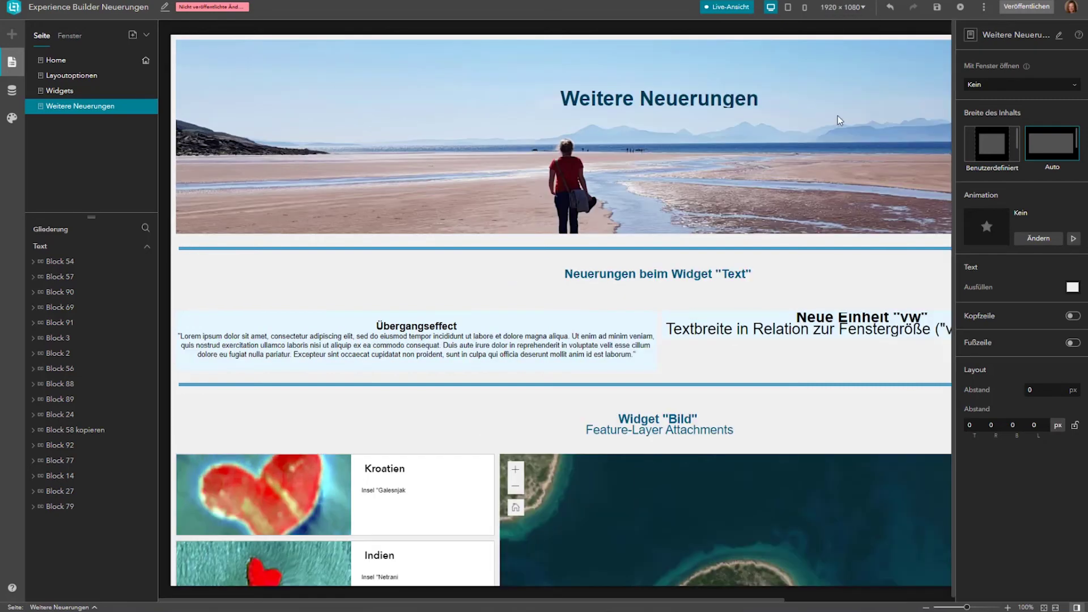
pyautogui.click(865, 11)
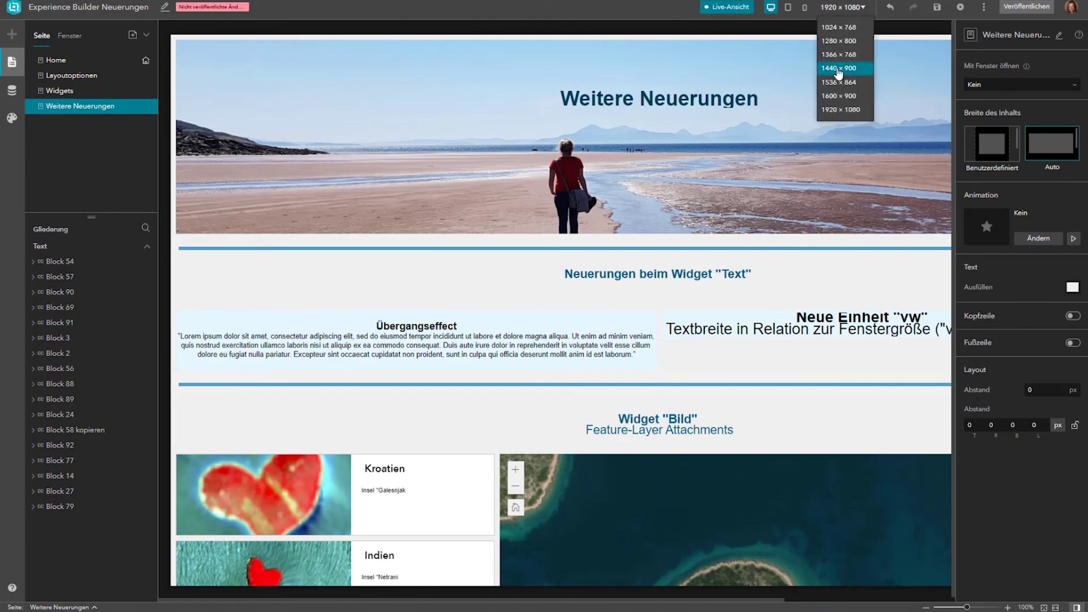
pyautogui.click(838, 69)
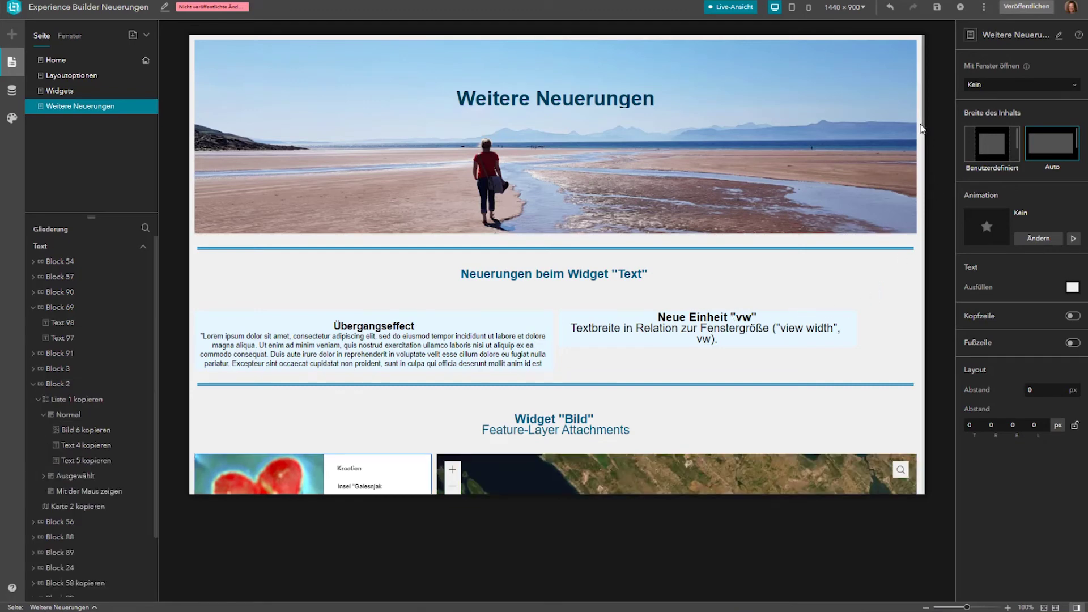
# Step: Open the content settings of the Bild 6 kopieren image in the list under Widget "Bild"
pyautogui.scroll(-3, 925, 171)
pyautogui.scroll(-3, 925, 181)
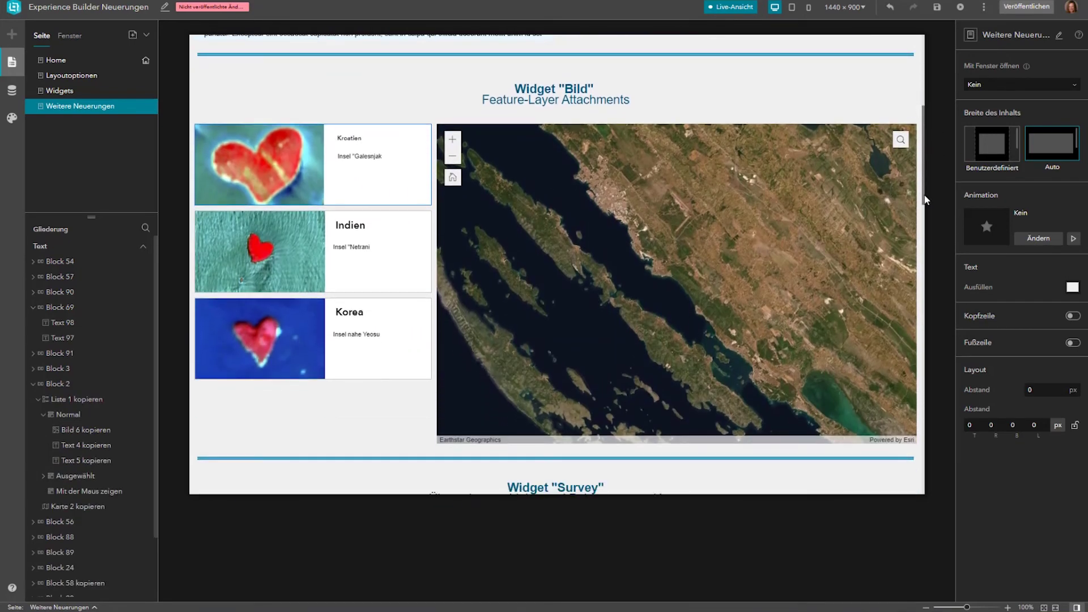
pyautogui.click(264, 164)
pyautogui.click(264, 164)
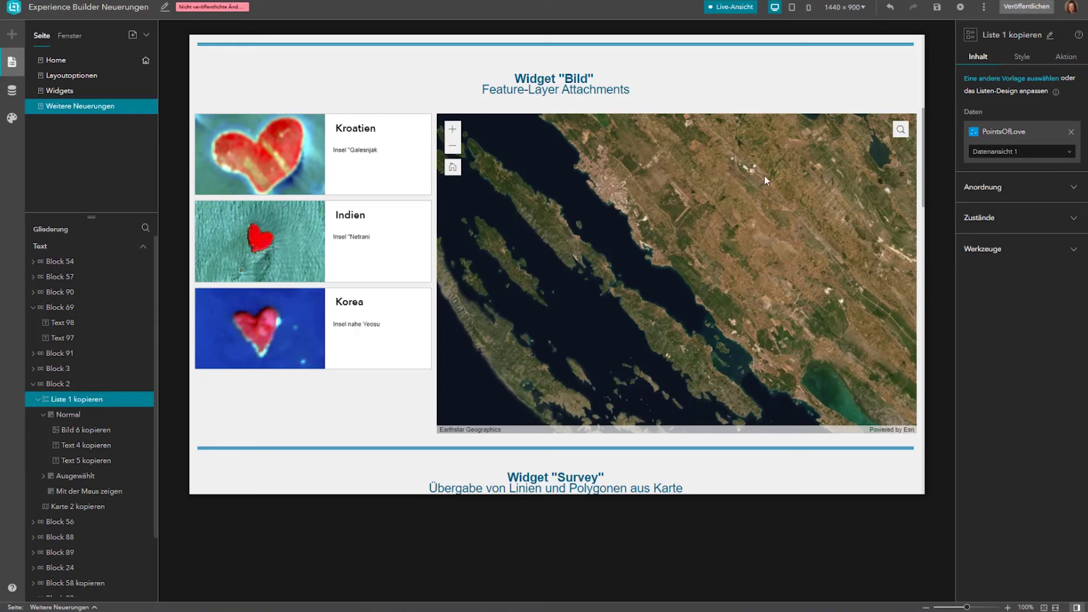
pyautogui.click(76, 430)
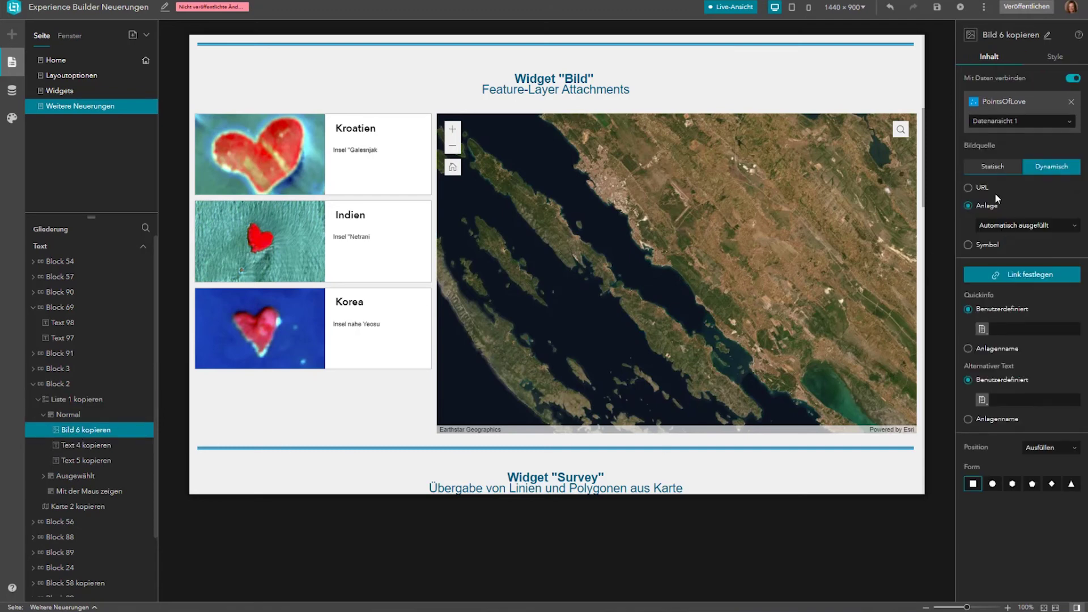
# Step: Try URL as the image's dynamic source, view its Attribut and Ausdruck options, and set the source back to Anlage
pyautogui.click(968, 187)
pyautogui.click(982, 208)
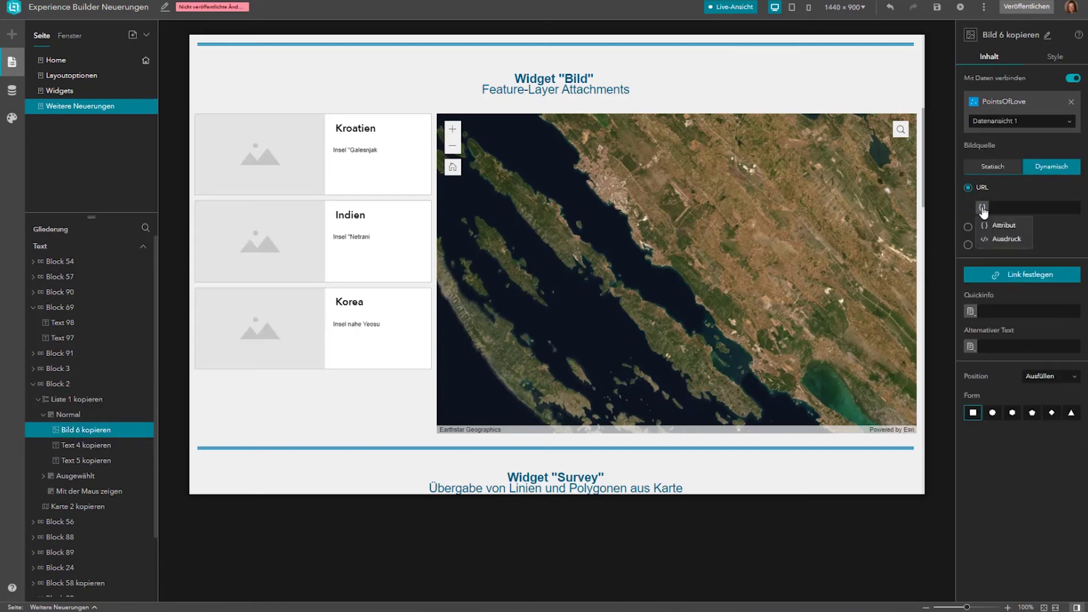
pyautogui.click(968, 227)
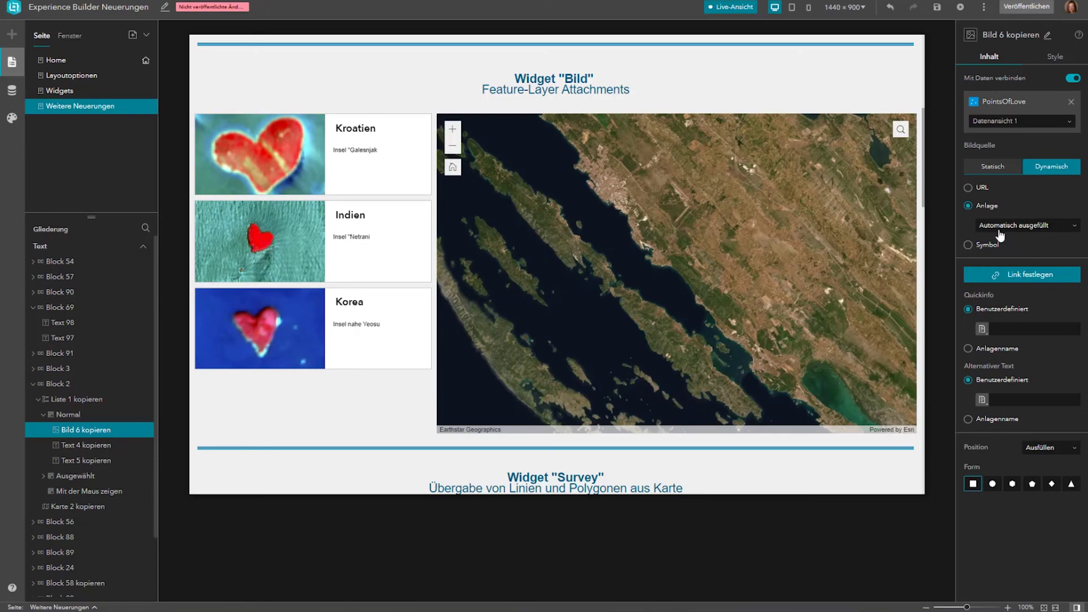
# Step: Review the rest of the Weitere Neuerungen page, from Widget "Survey" through Zusätzliche Vorlagen to Hilfreiche Ressourcen
pyautogui.moveTo(923, 179); pyautogui.dragTo(928, 269)
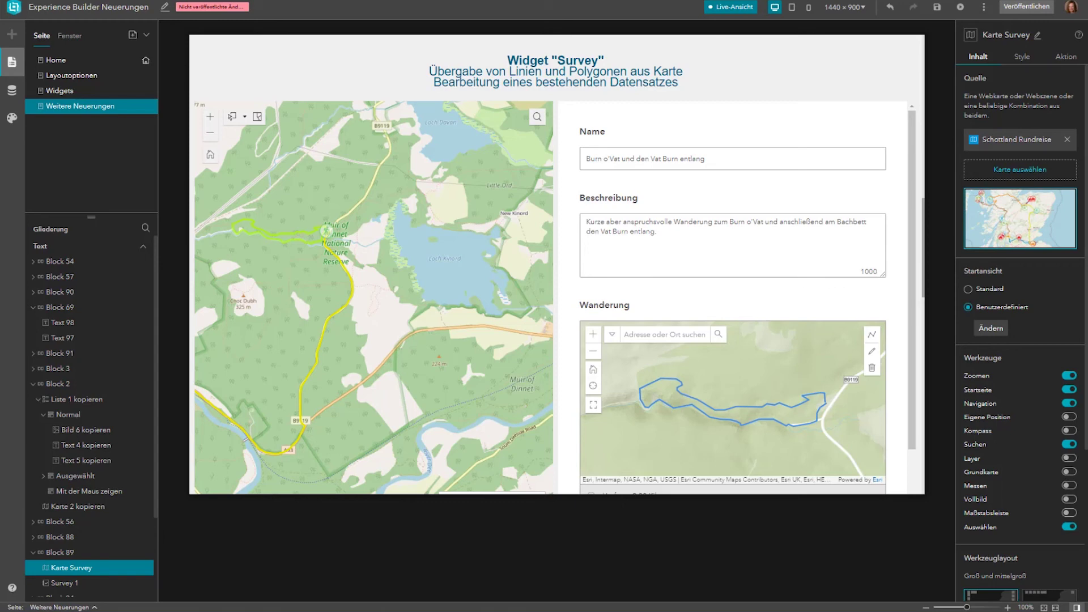
pyautogui.scroll(-1, 932, 202)
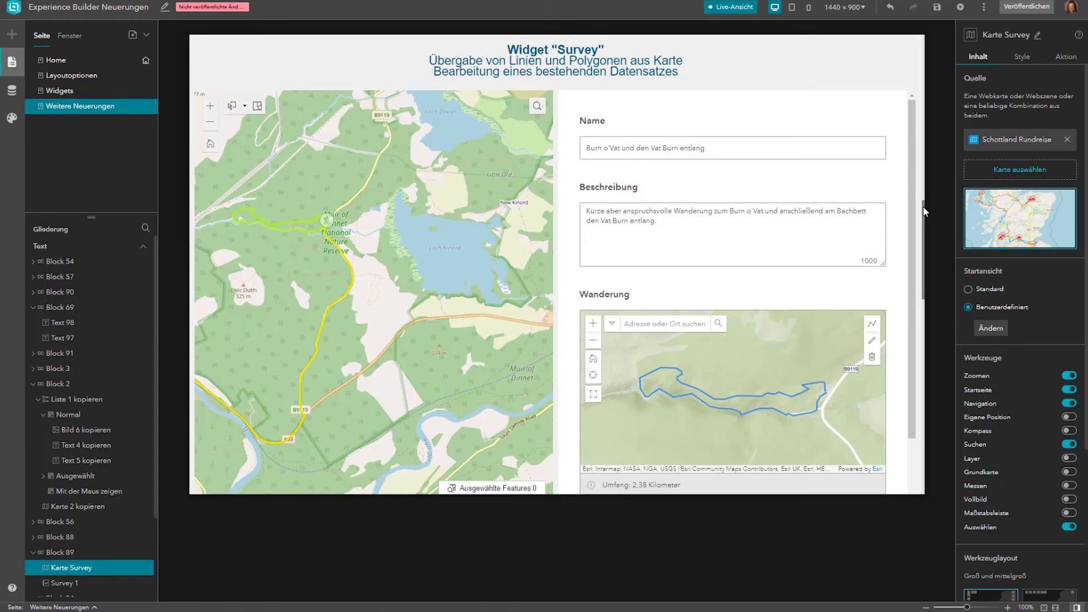
pyautogui.moveTo(923, 207); pyautogui.dragTo(925, 322)
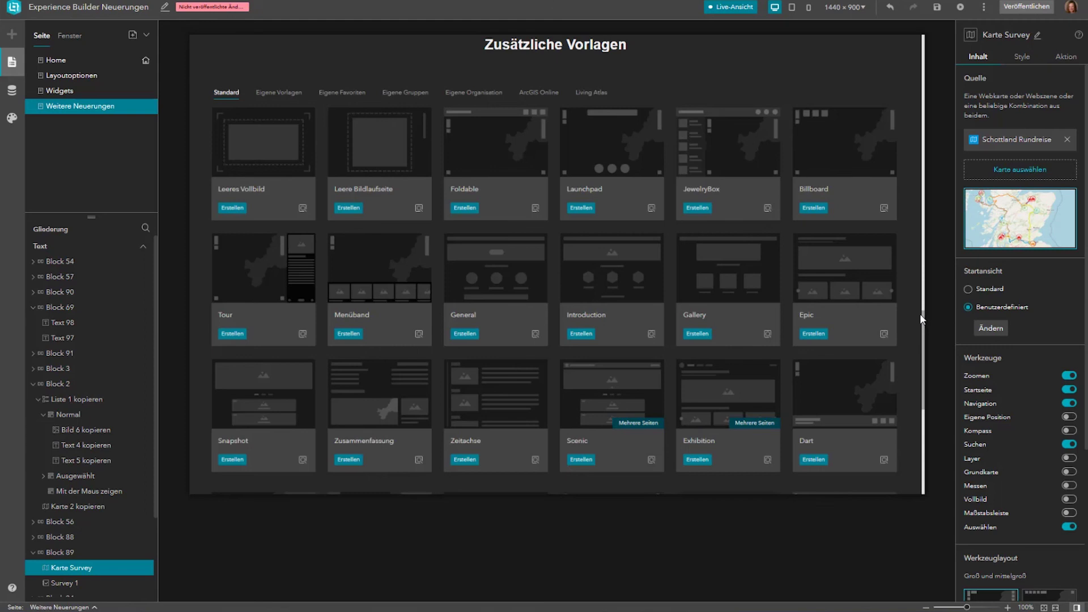
pyautogui.moveTo(920, 314); pyautogui.dragTo(925, 366)
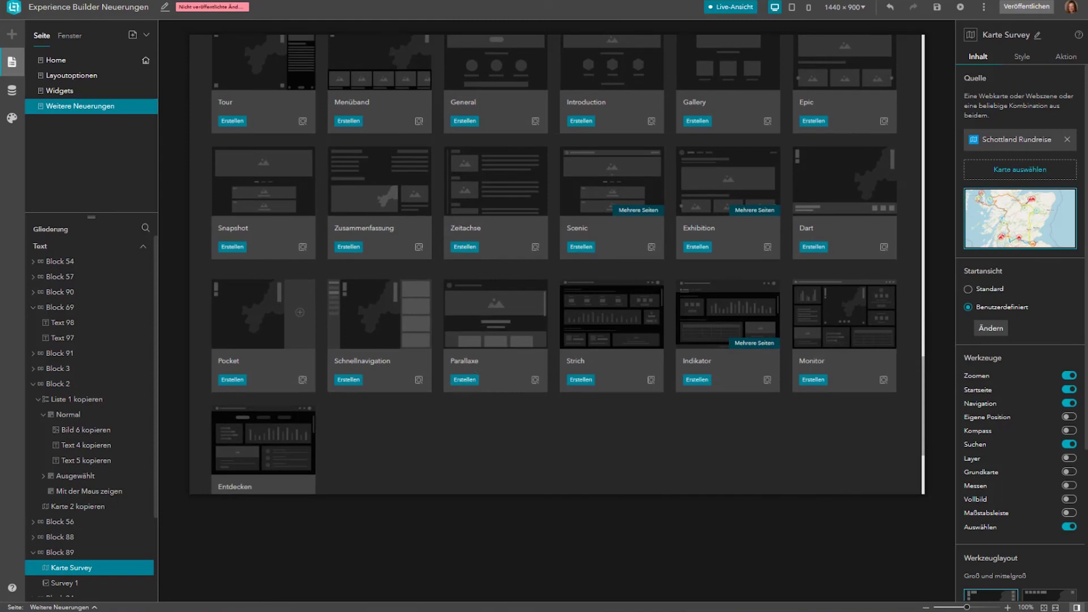
pyautogui.scroll(-3, 923, 389)
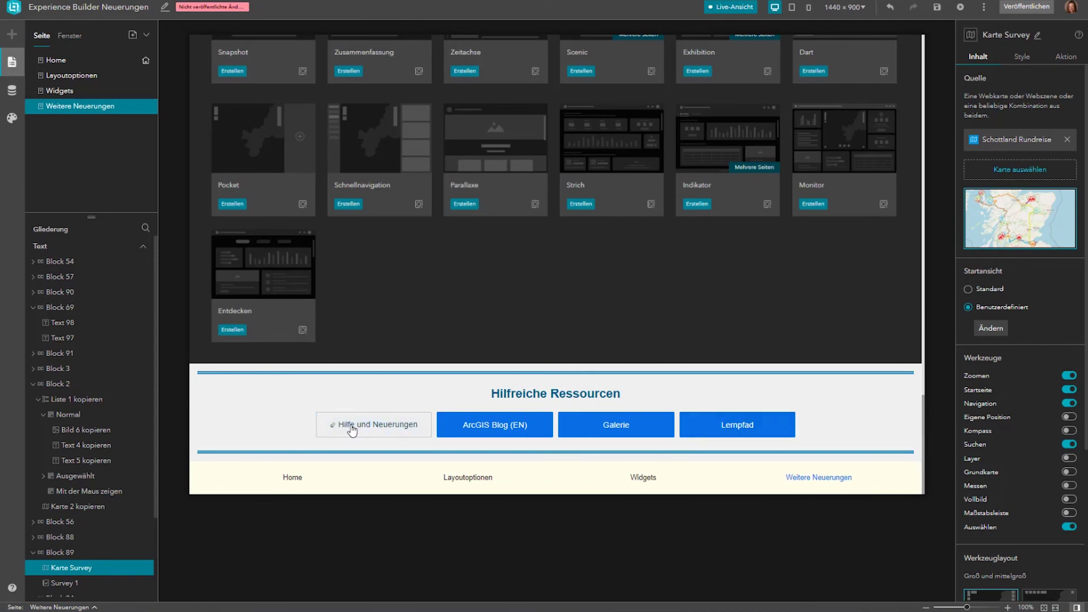
# Step: View the builder's Neuerungen overview from the help options and close it again
pyautogui.click(12, 590)
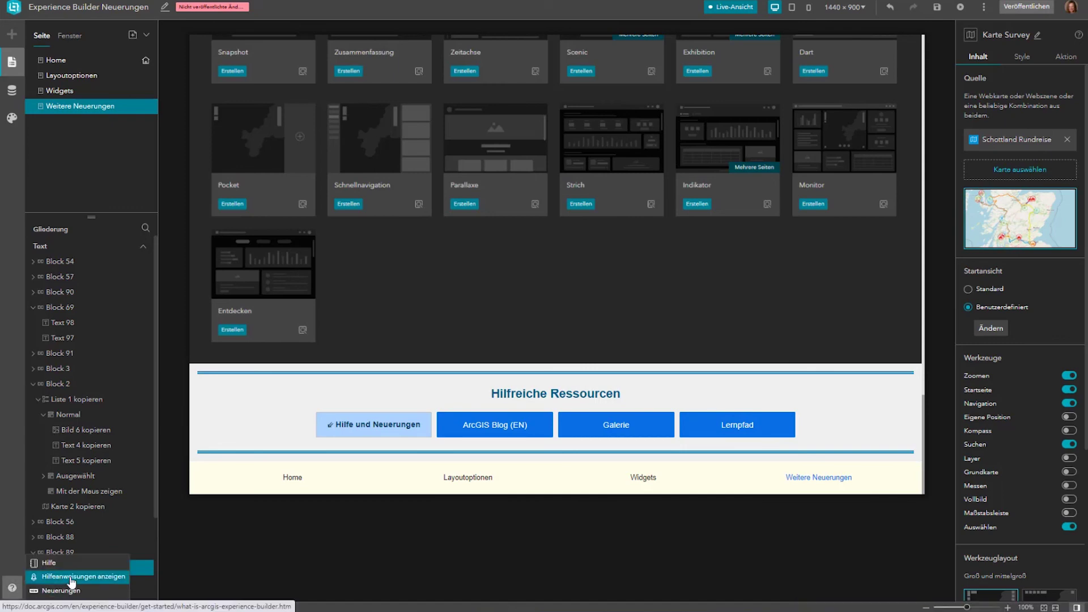
pyautogui.click(61, 591)
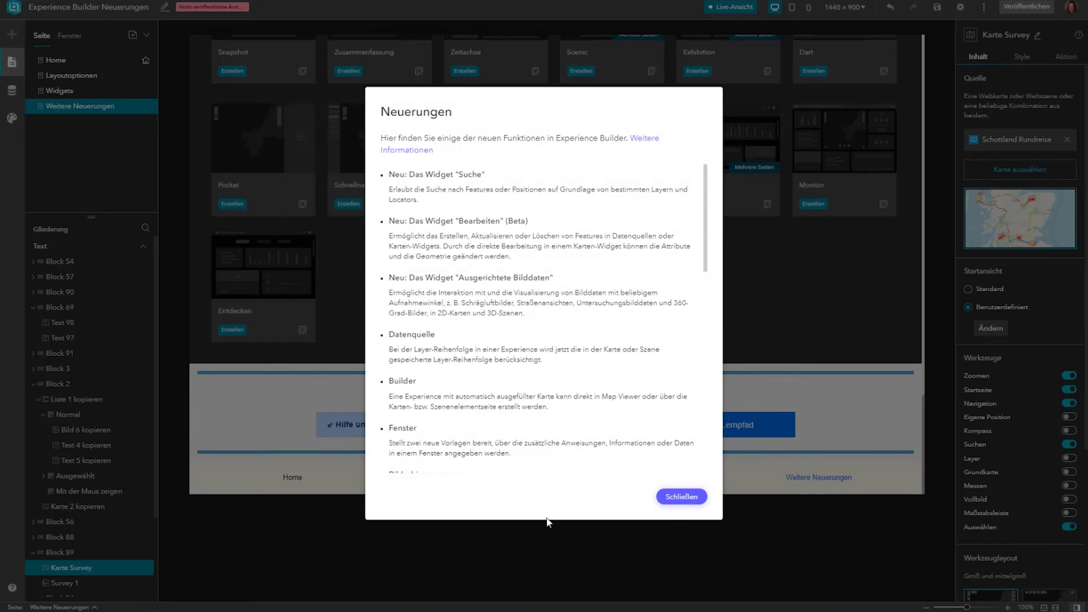
pyautogui.click(682, 496)
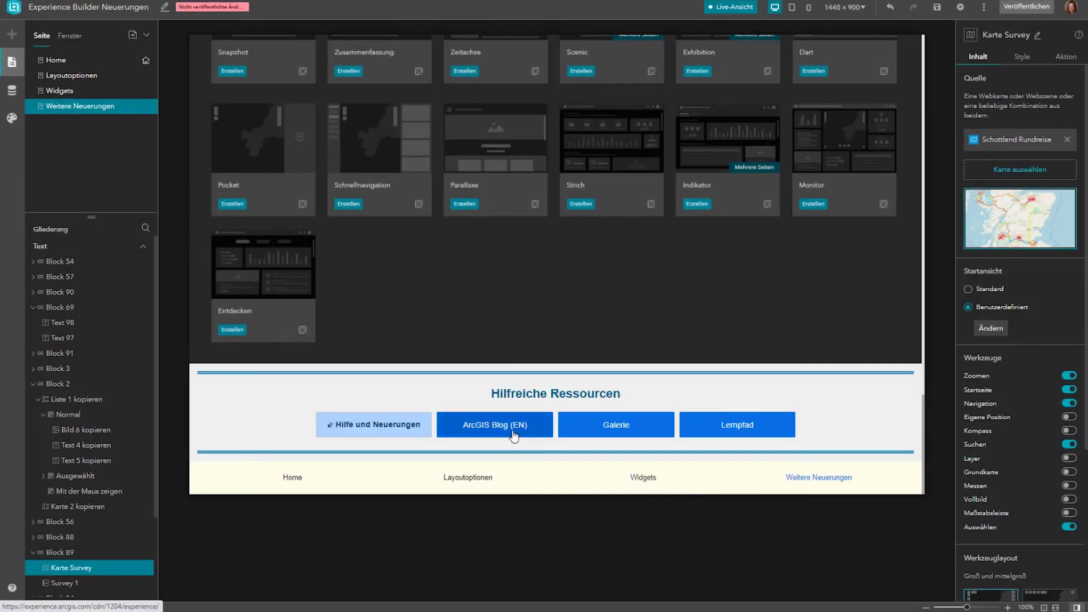